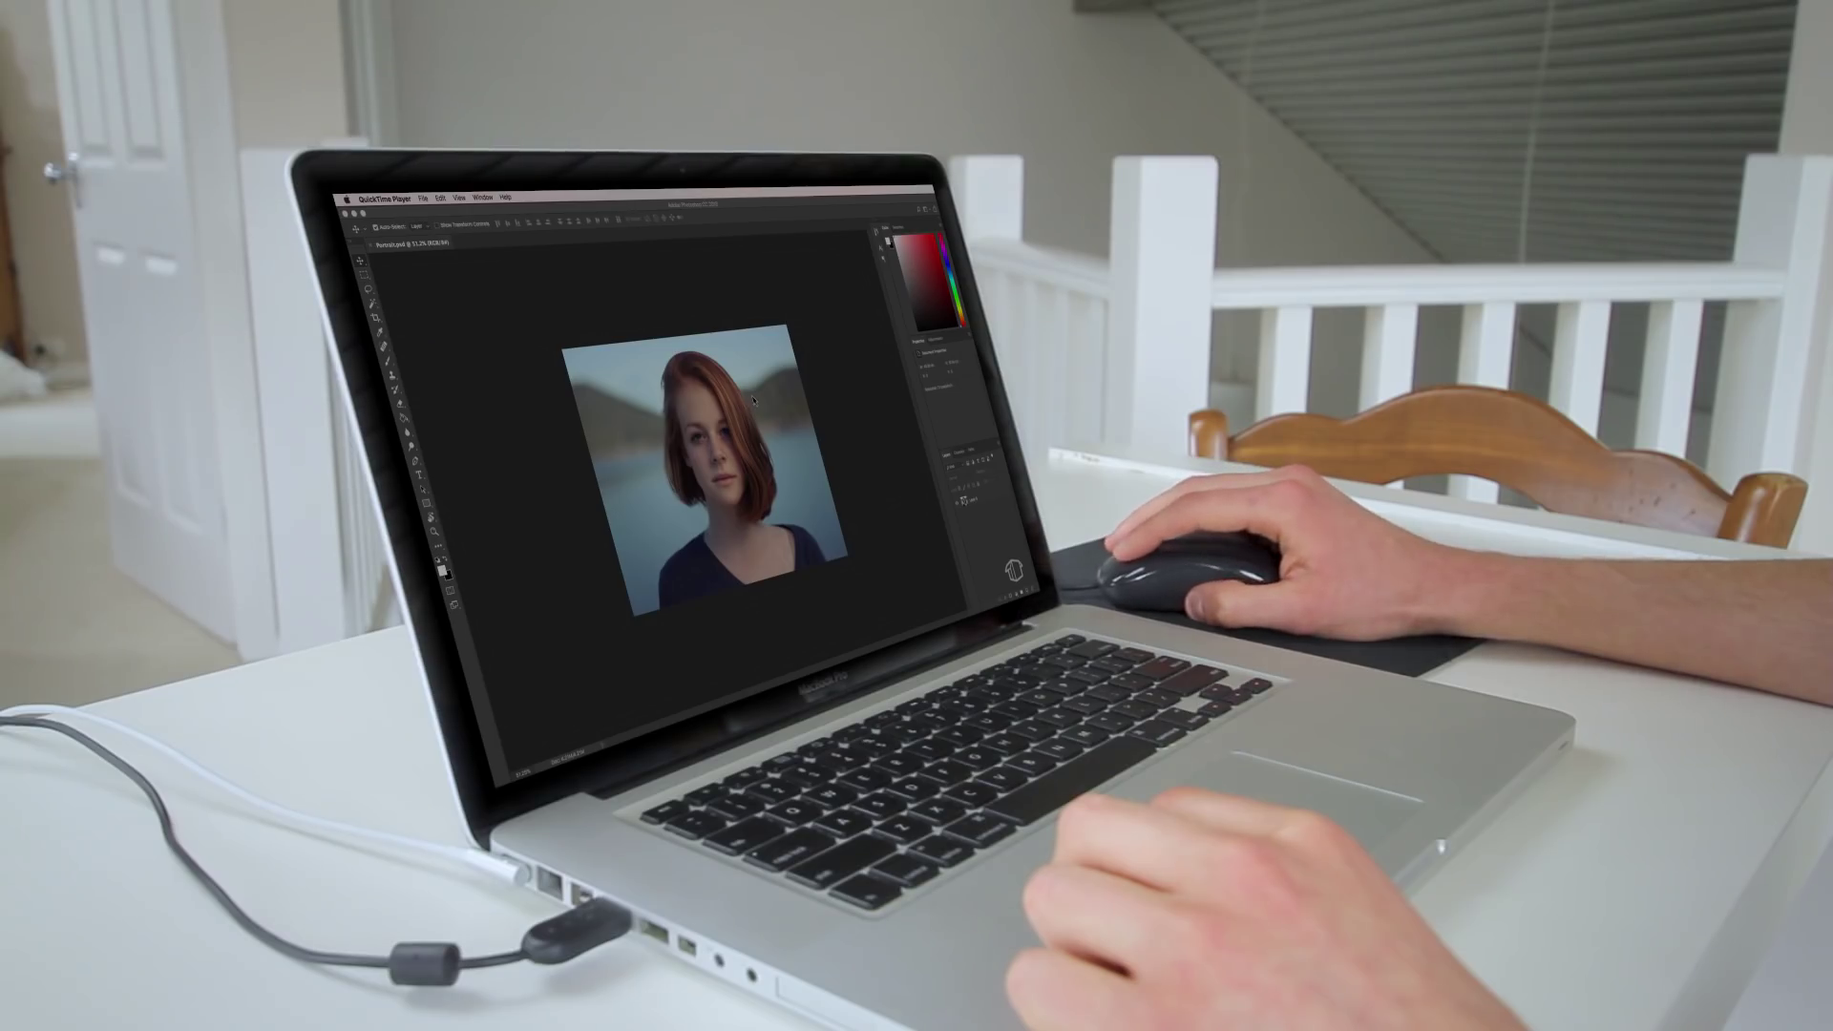
Add a new layer above the portrait and fill it with black using the Paint Bucket
{"action": "scroll", "coordinate": [749, 411], "scroll_direction": "up", "scroll_amount": 2}
{"action": "scroll", "coordinate": [747, 427], "scroll_direction": "up", "scroll_amount": 2}
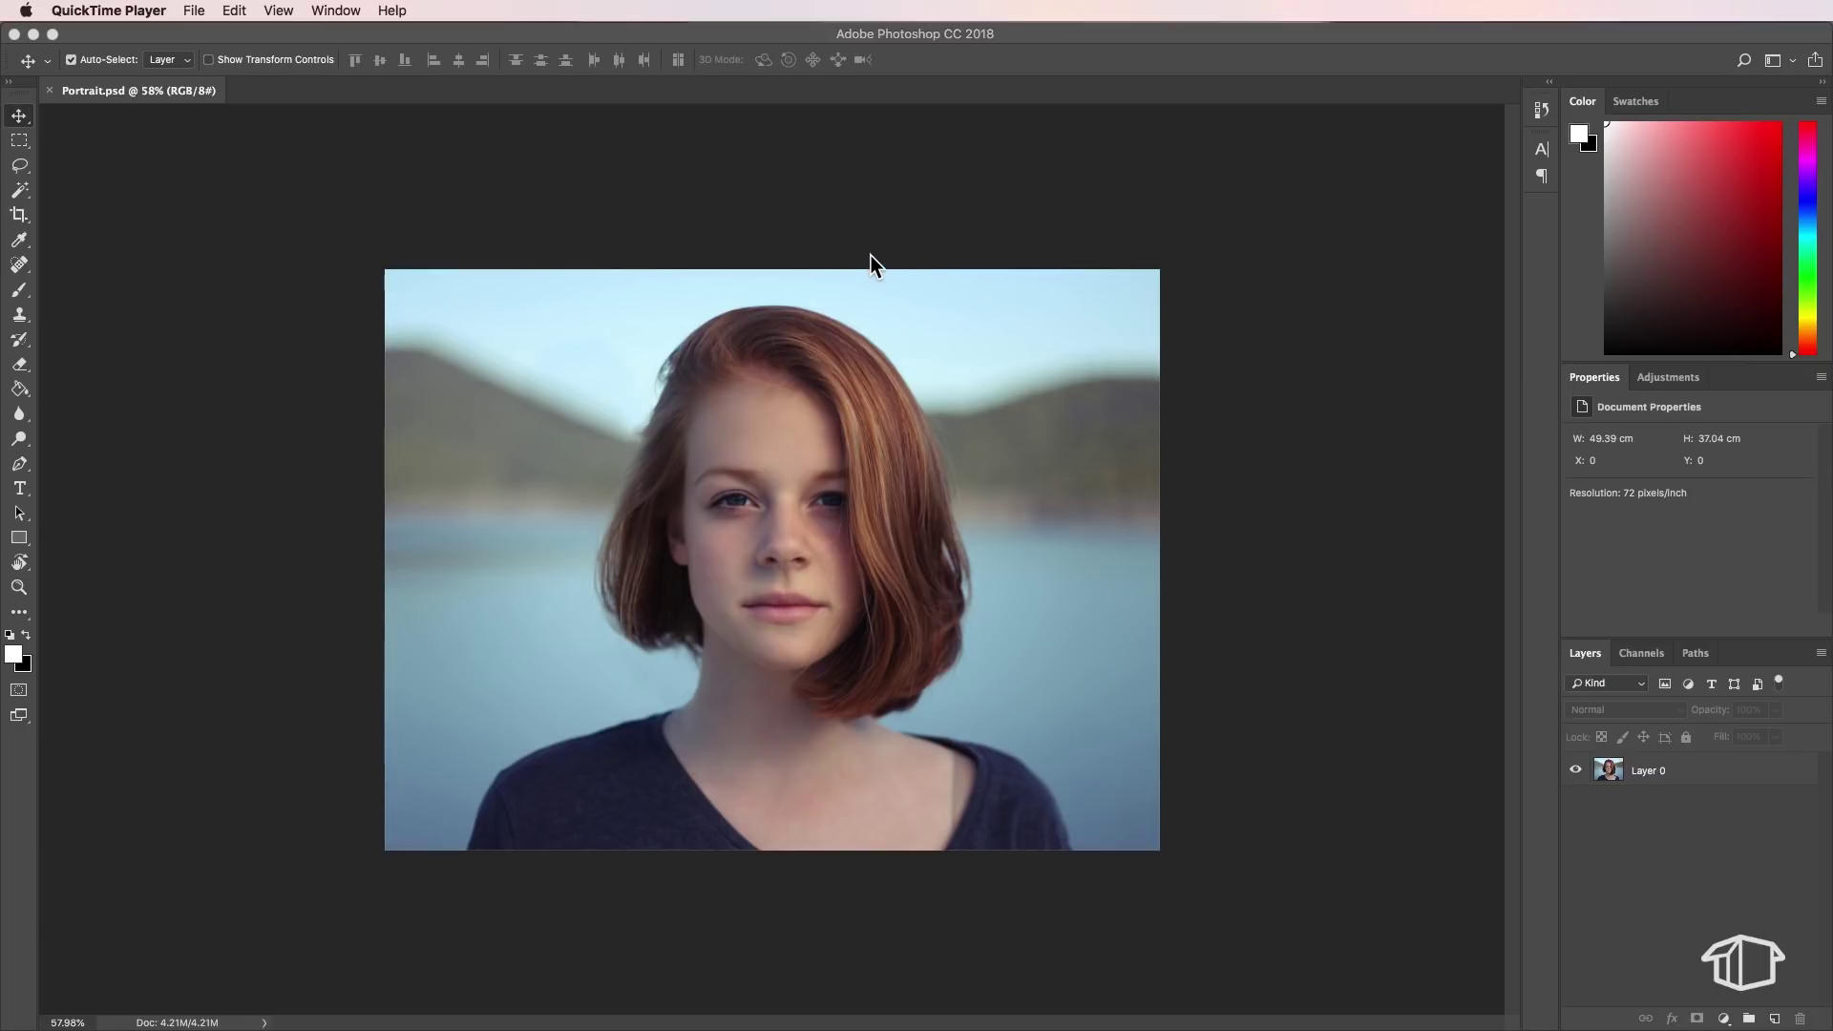
{"action": "left_click", "coordinate": [1679, 924]}
{"action": "left_click", "coordinate": [1773, 1019]}
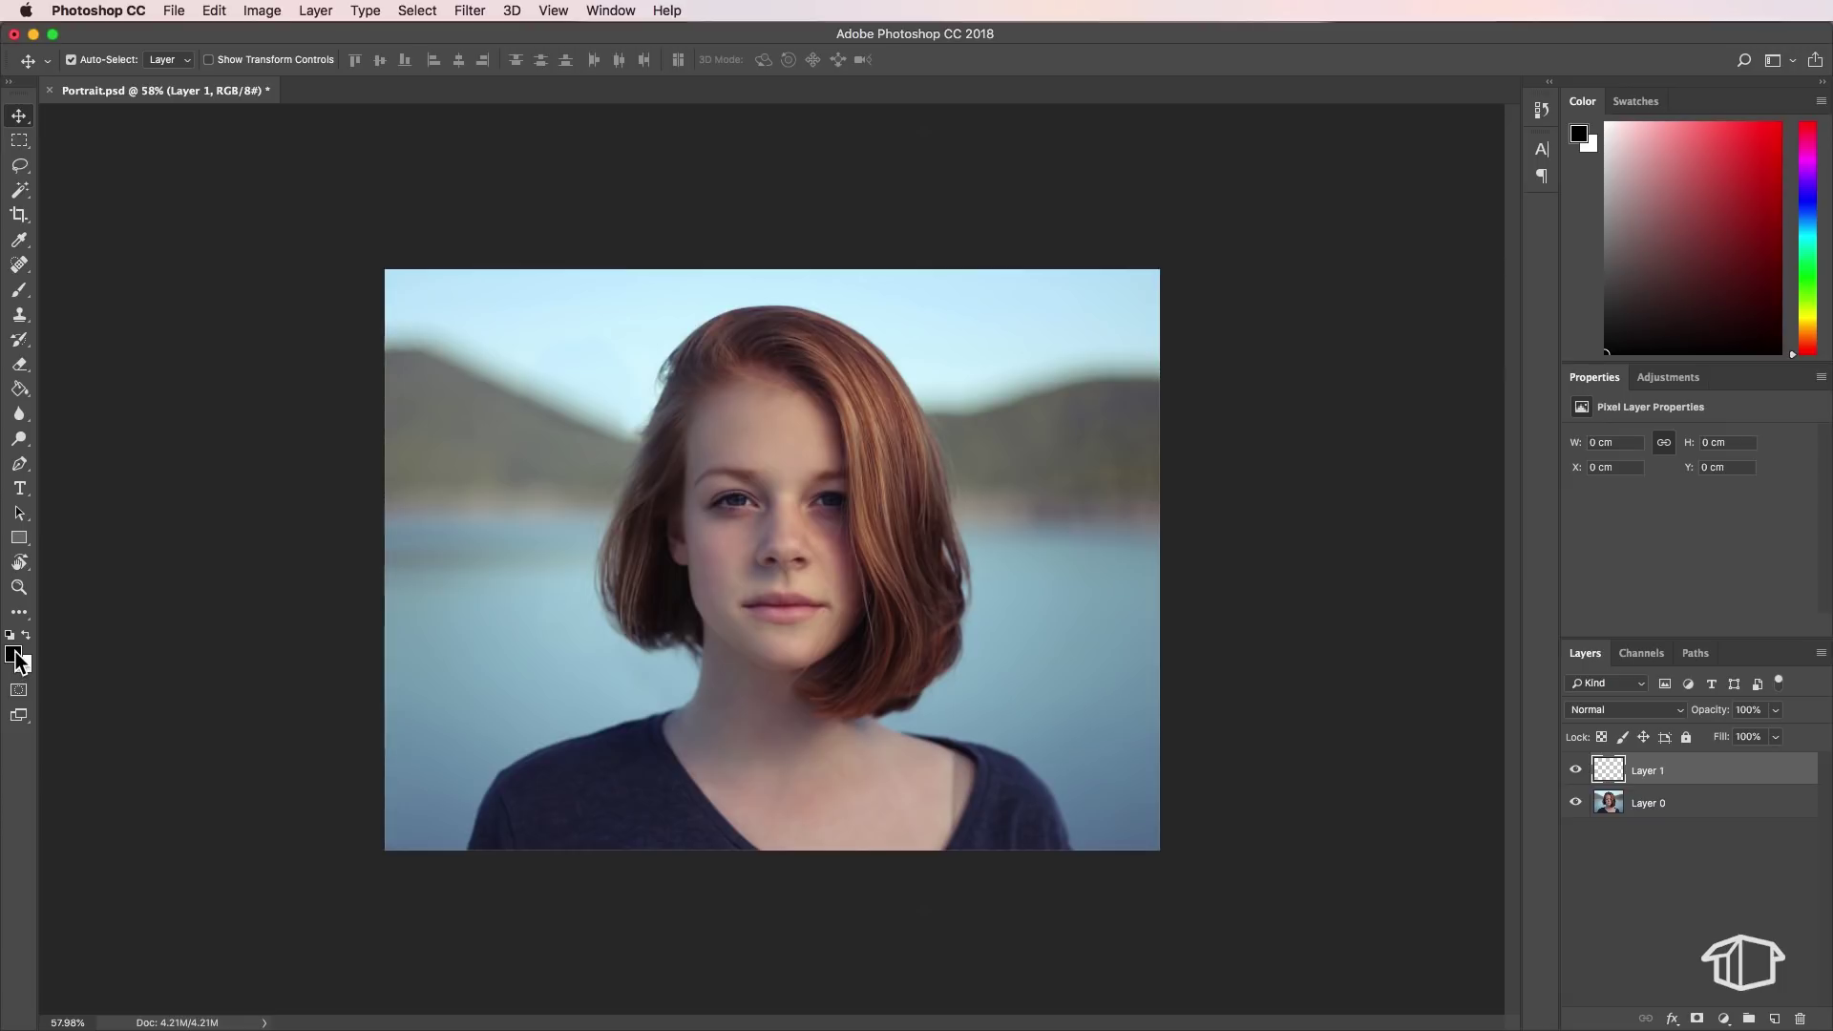
{"action": "left_click", "coordinate": [19, 389]}
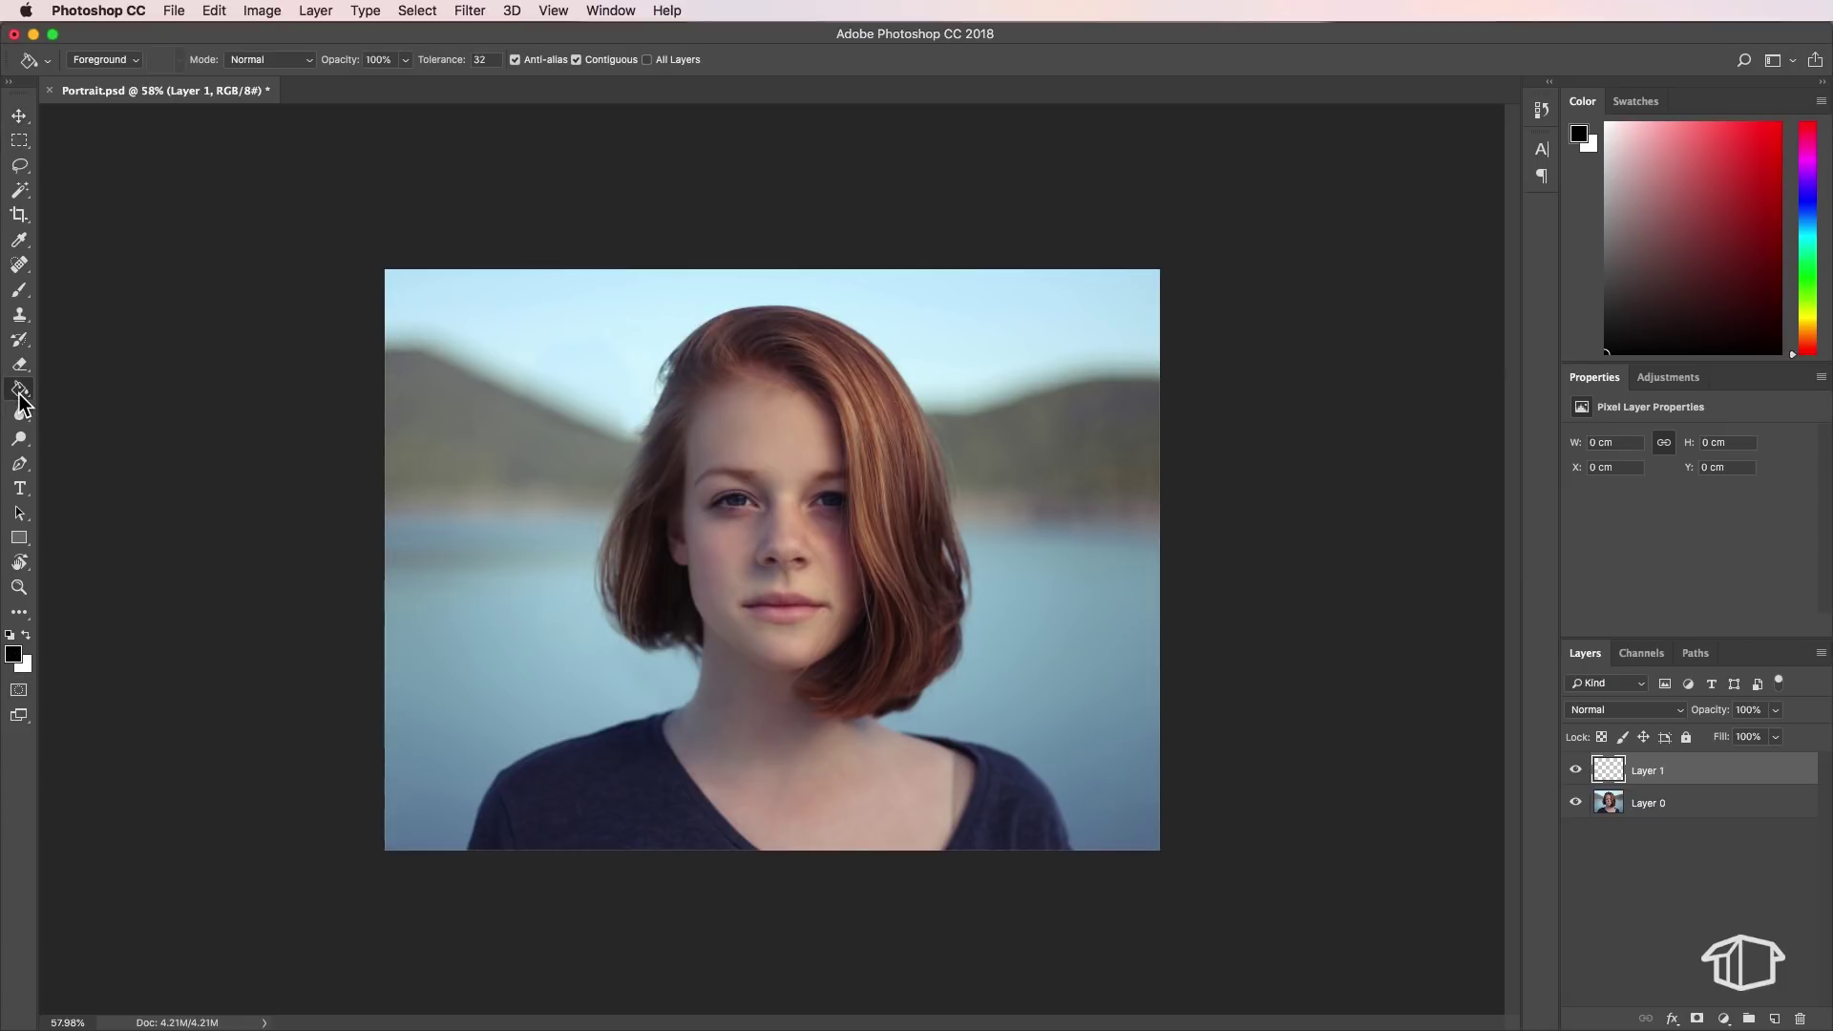
{"action": "left_click", "coordinate": [19, 392]}
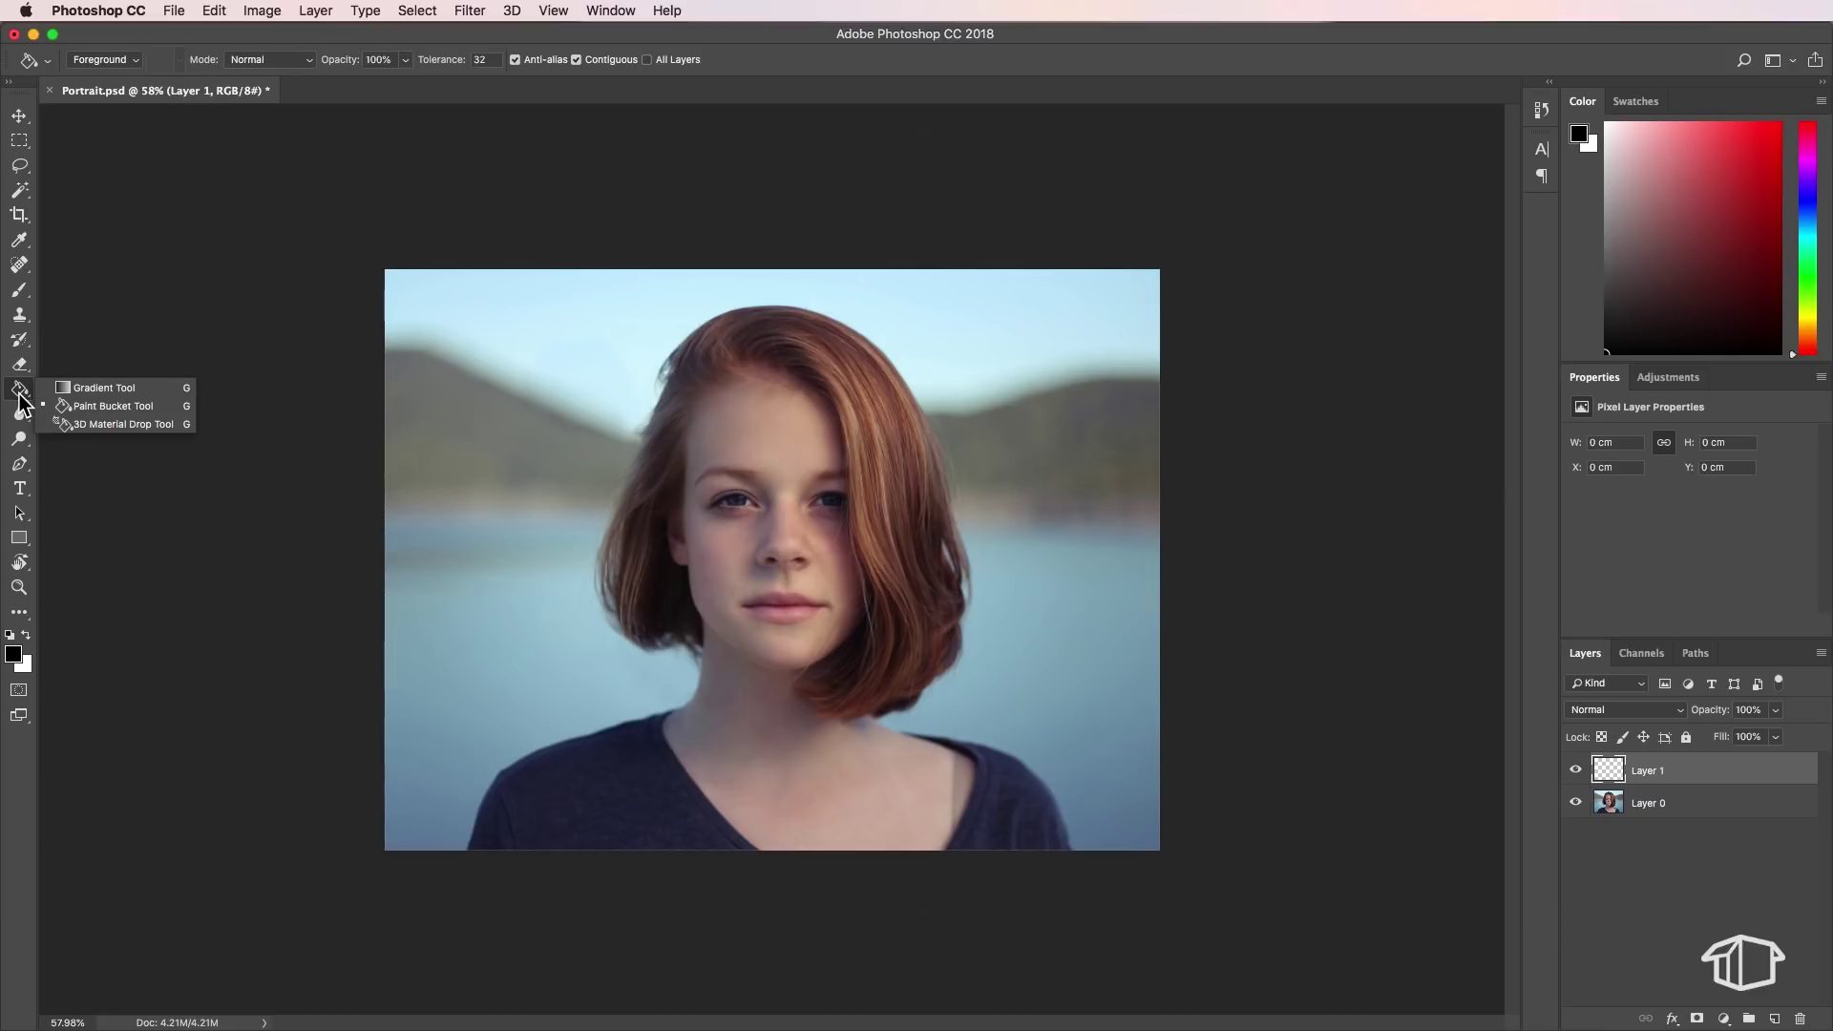
{"action": "left_click", "coordinate": [19, 395]}
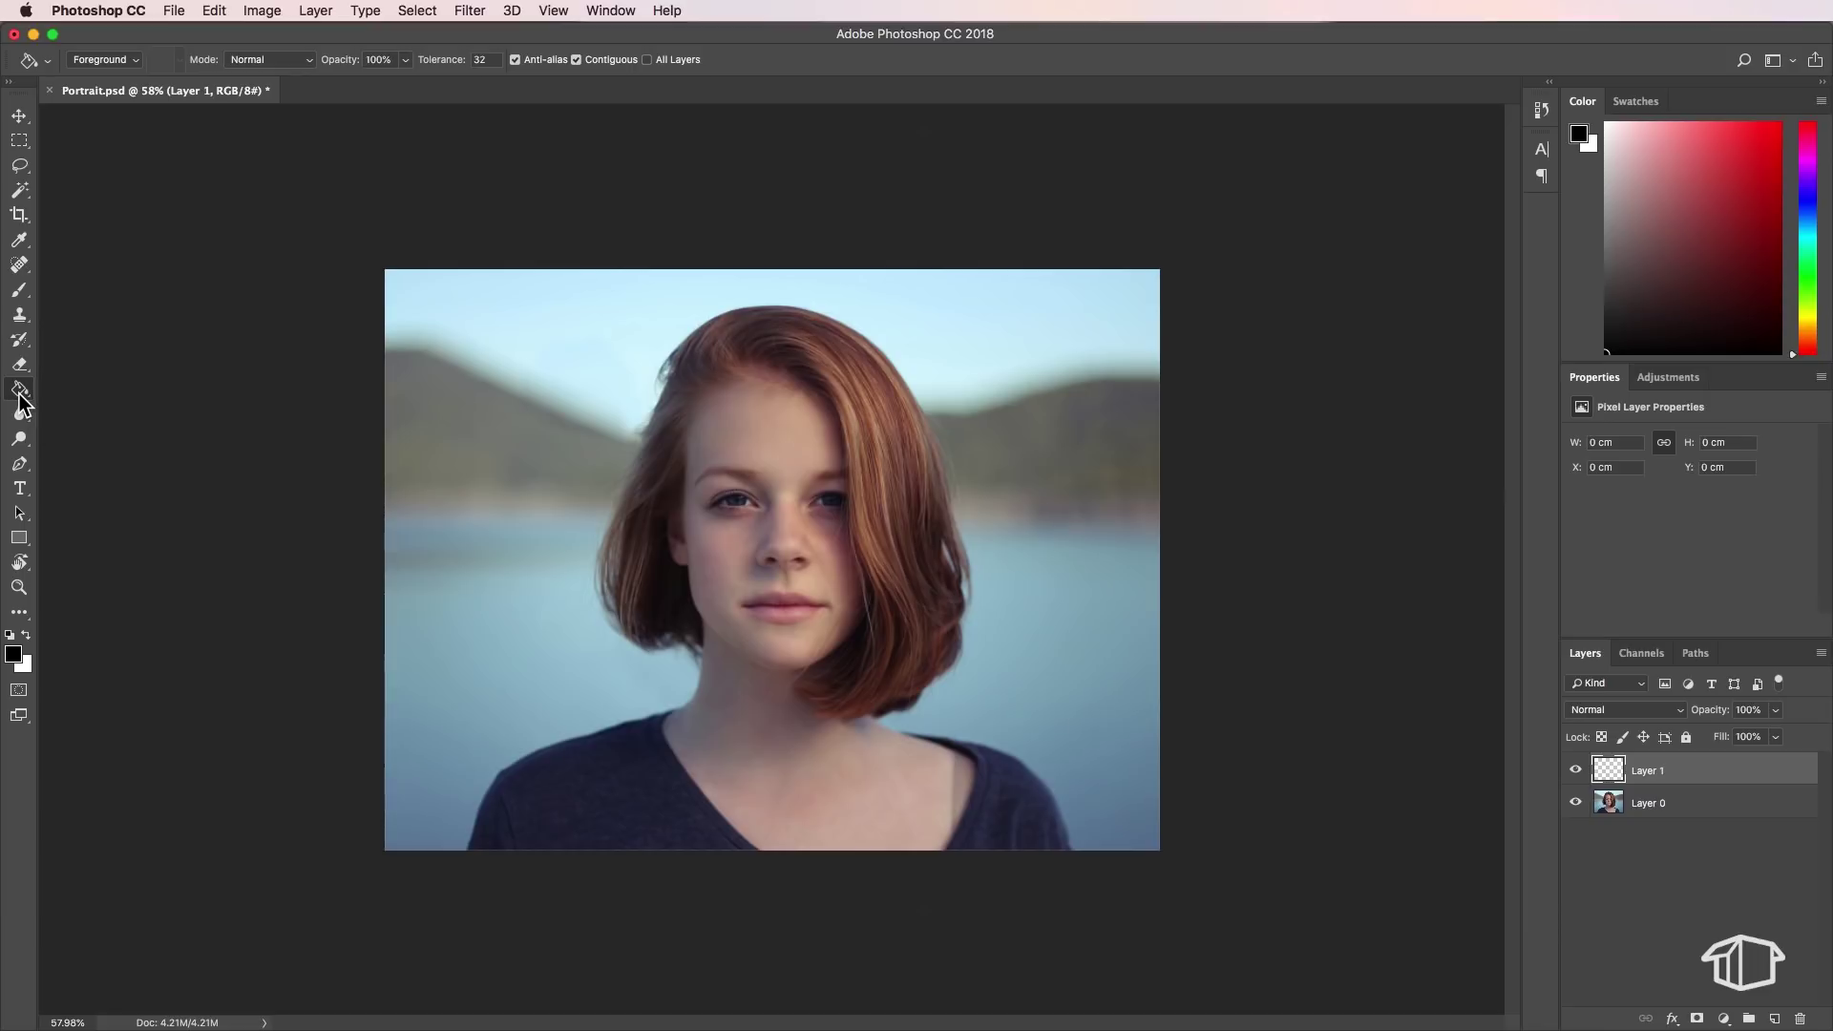
{"action": "left_click", "coordinate": [705, 493]}
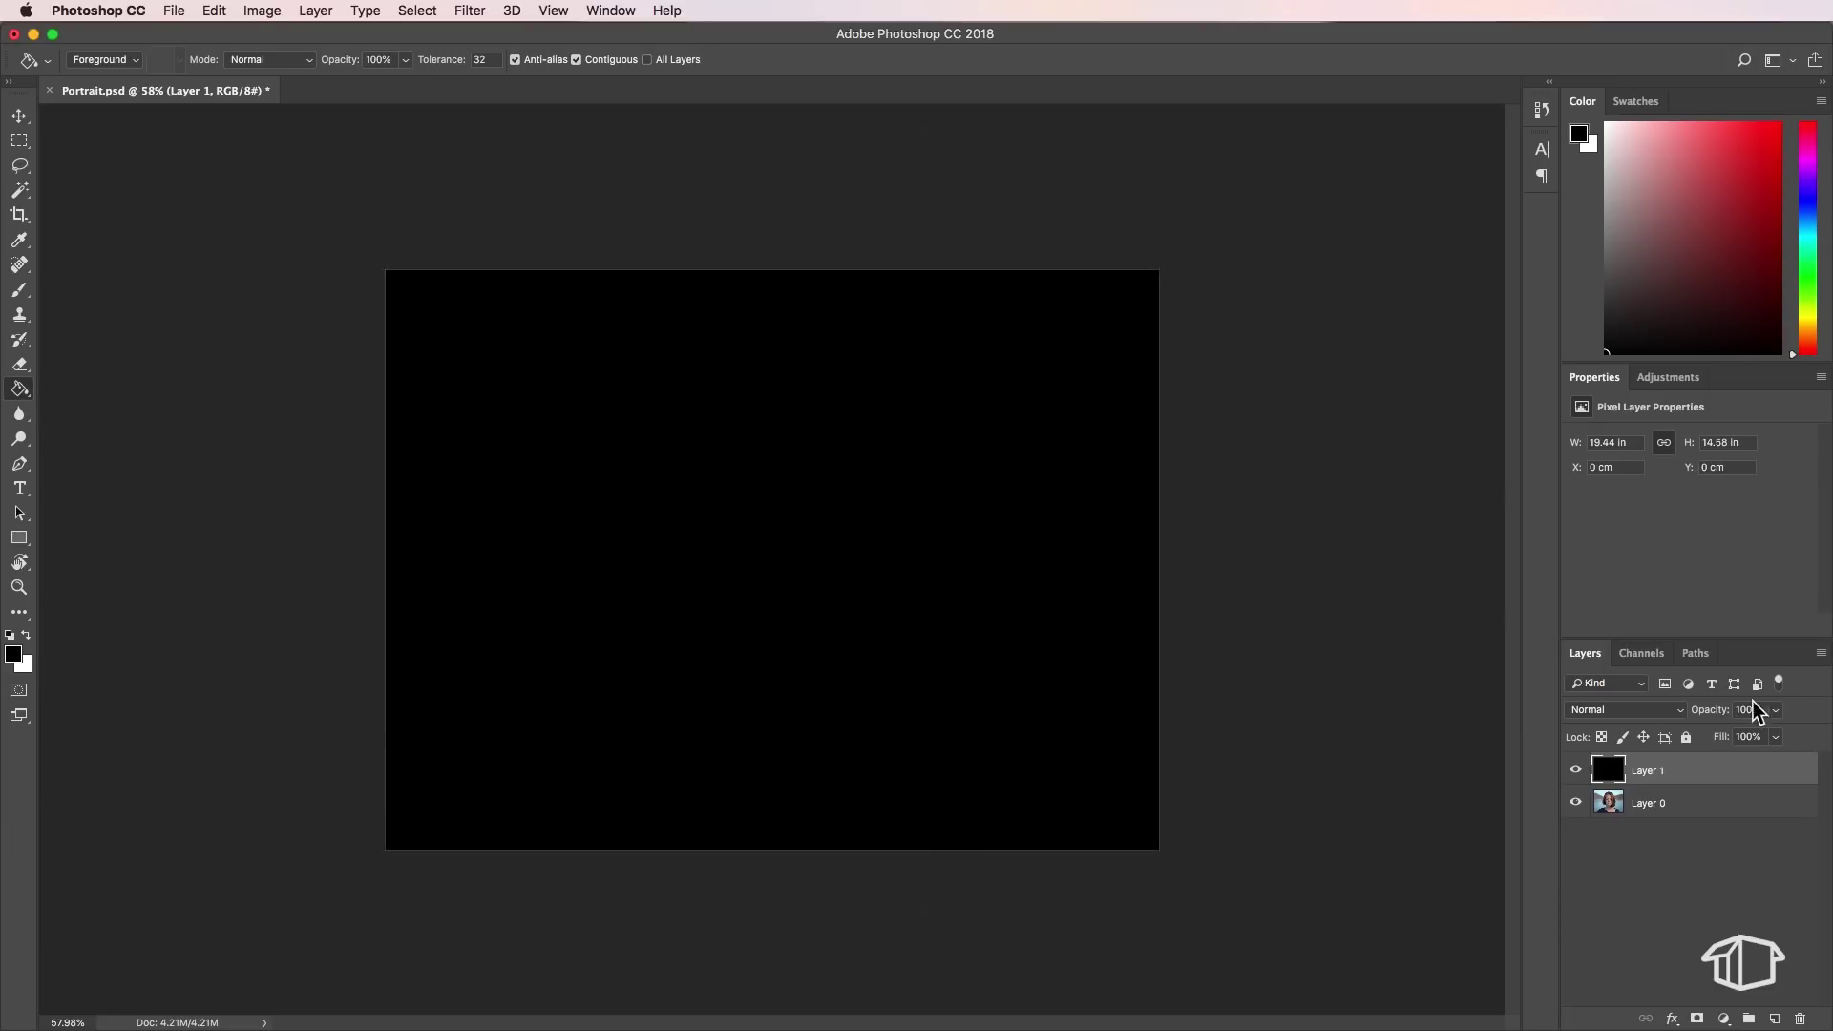
Set the black Layer 1 to 50% opacity
{"action": "type", "text": "50"}
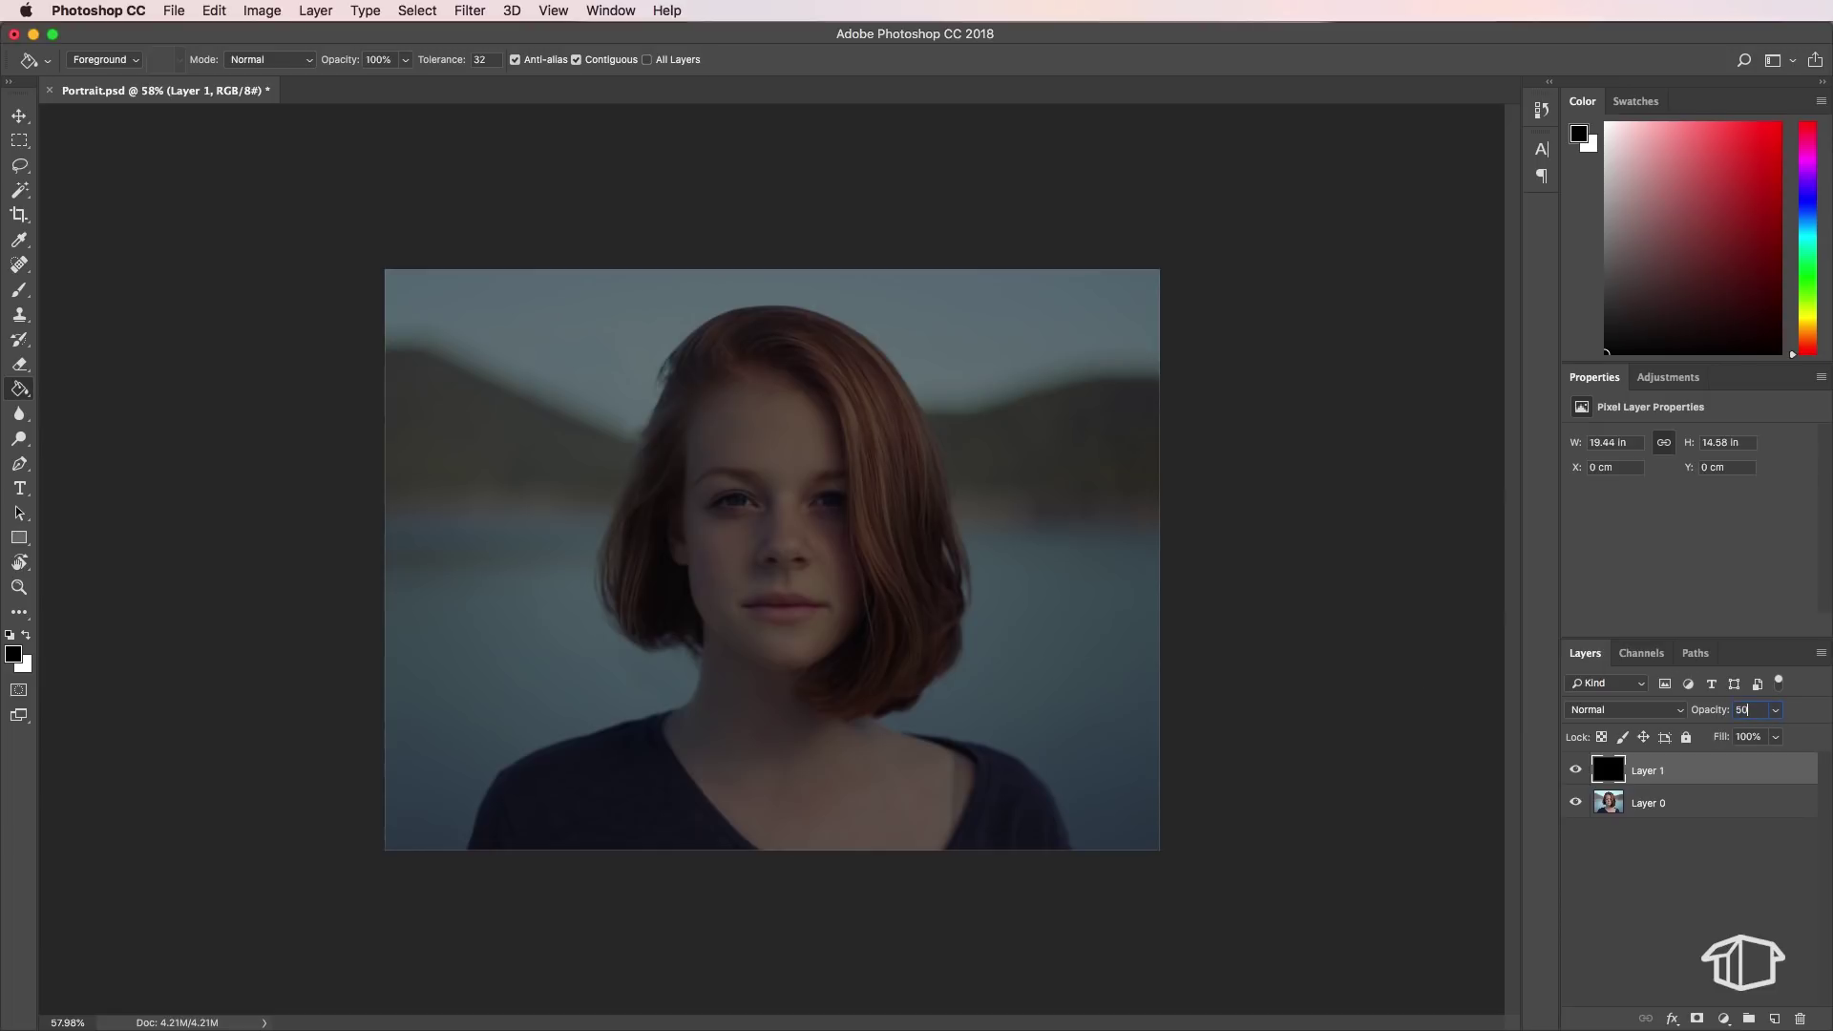
{"action": "left_click", "coordinate": [1714, 864]}
{"action": "key", "text": "v"}
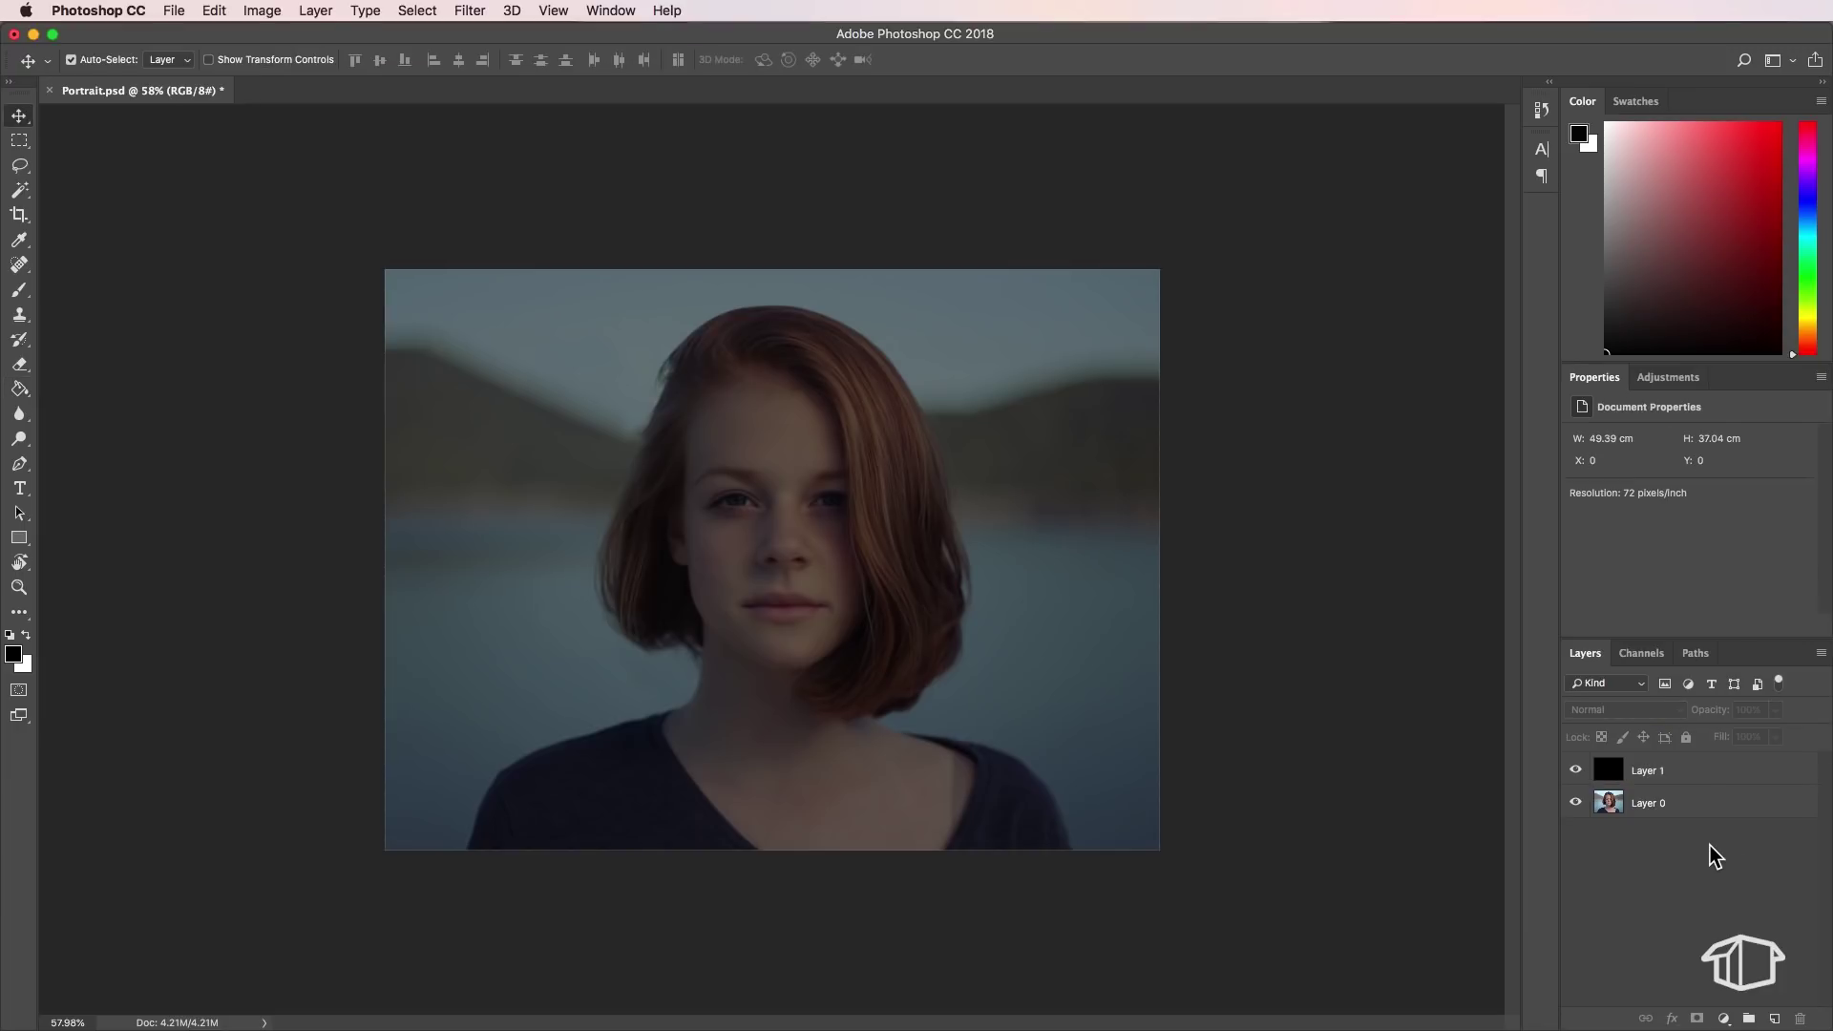
{"action": "left_click", "coordinate": [1688, 785]}
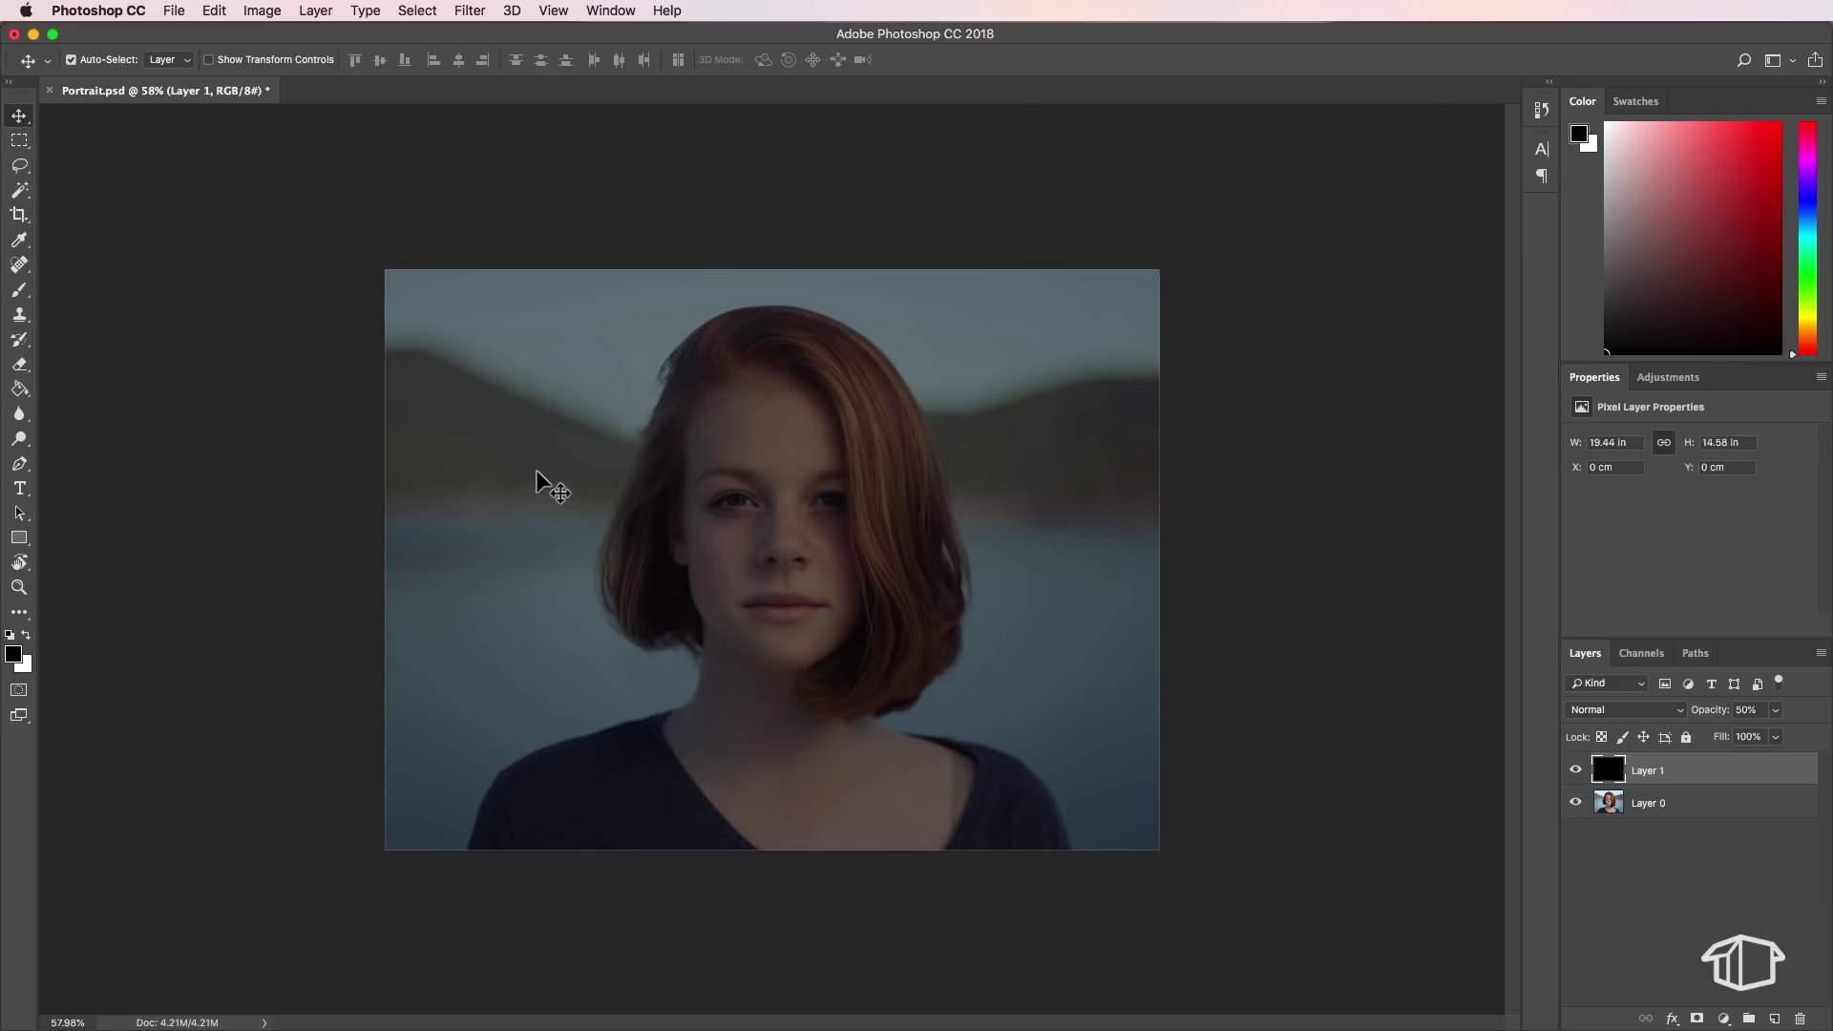
Choose a white brush at 20% opacity, 0% hardness and about 150 px
{"action": "left_click", "coordinate": [19, 292]}
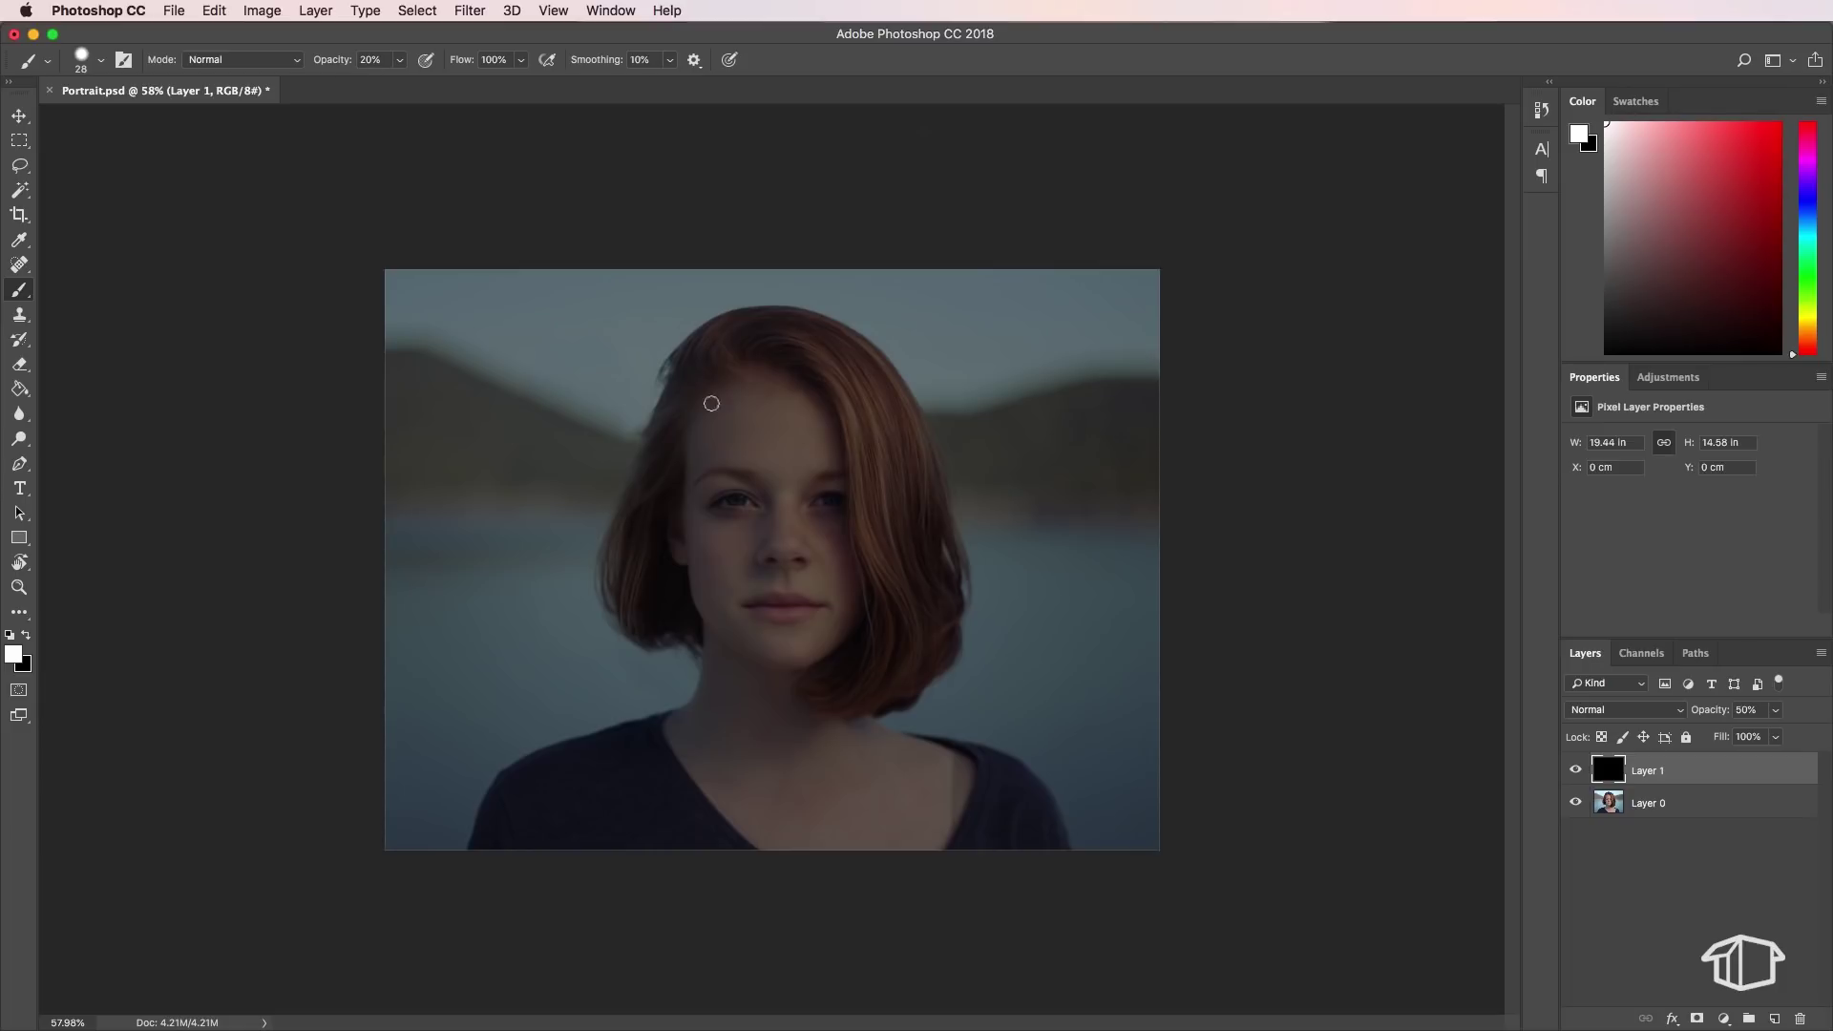
{"action": "right_click", "coordinate": [729, 422]}
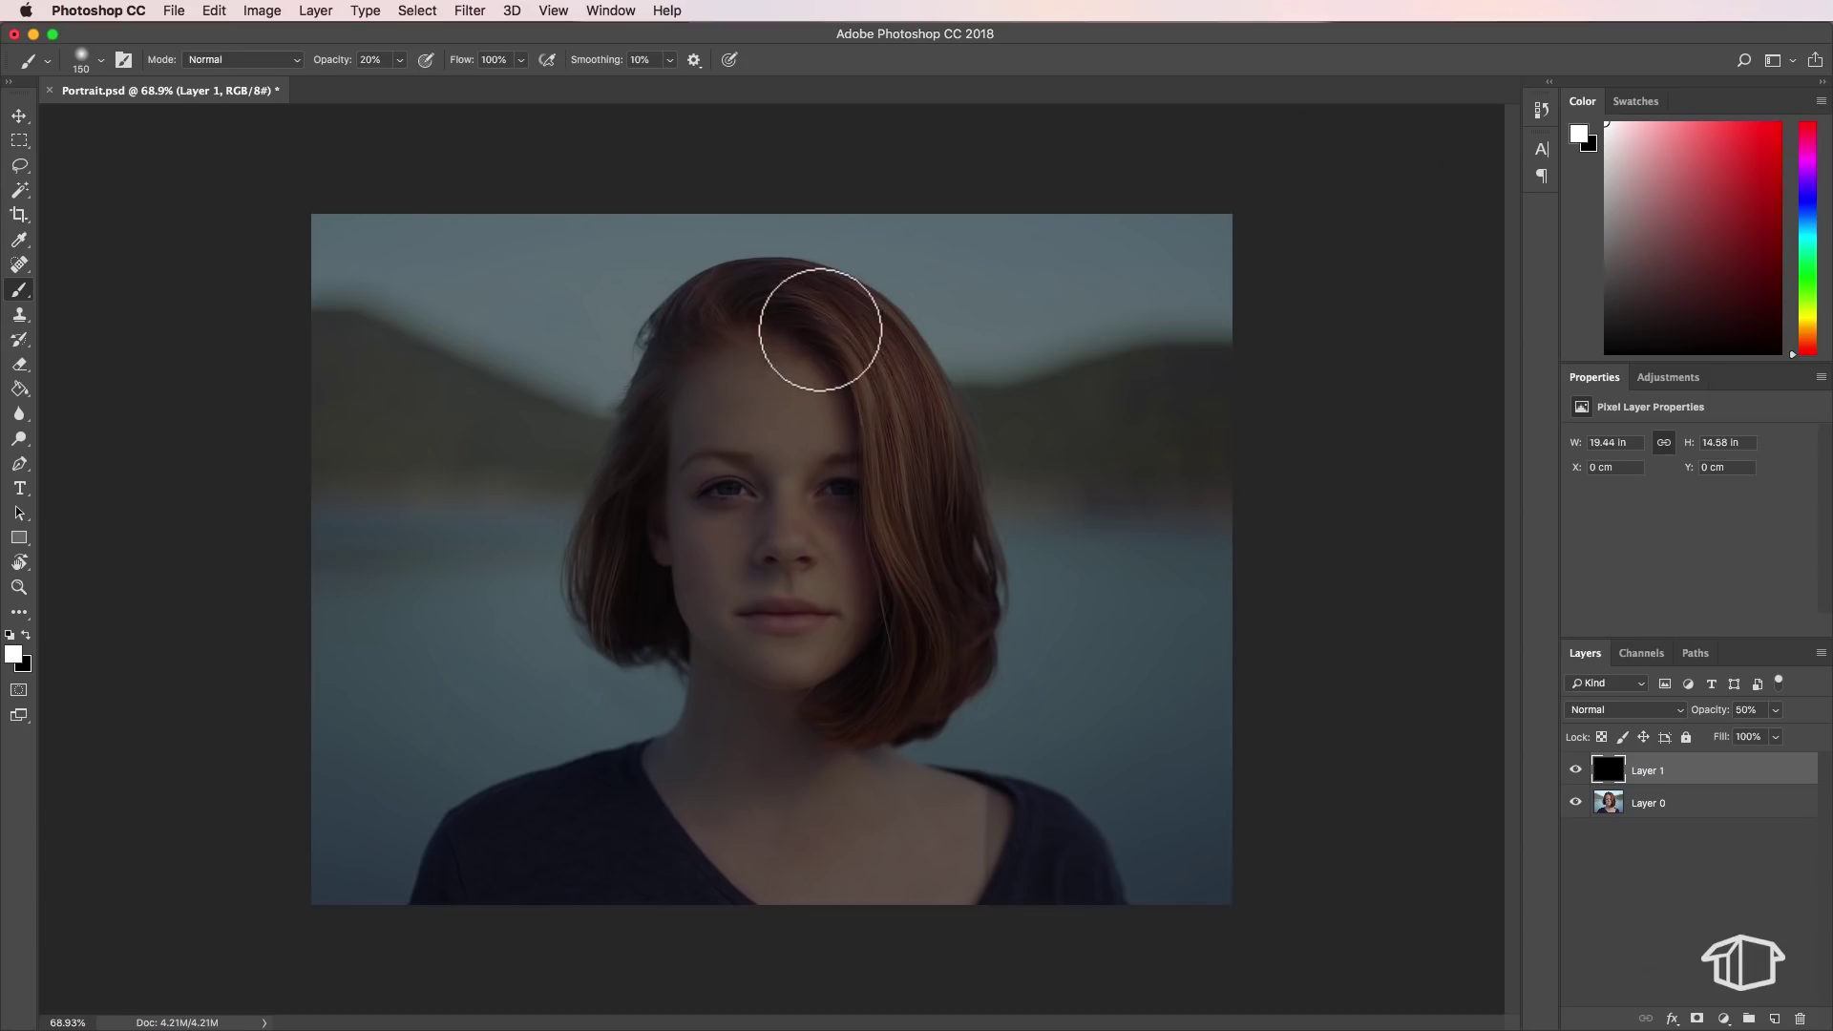
Paint soft white strokes over the hair and head, then raise Layer 1 opacity to 70%
{"action": "mouse_move", "coordinate": [814, 327]}
{"action": "left_mouse_down"}
{"action": "mouse_move", "coordinate": [749, 308]}
{"action": "mouse_move", "coordinate": [692, 361]}
{"action": "mouse_move", "coordinate": [620, 595]}
{"action": "mouse_move", "coordinate": [733, 630]}
{"action": "mouse_move", "coordinate": [732, 733]}
{"action": "mouse_move", "coordinate": [708, 777]}
{"action": "mouse_move", "coordinate": [517, 837]}
{"action": "mouse_move", "coordinate": [464, 903]}
{"action": "mouse_move", "coordinate": [490, 848]}
{"action": "mouse_move", "coordinate": [562, 806]}
{"action": "mouse_move", "coordinate": [626, 799]}
{"action": "mouse_move", "coordinate": [582, 876]}
{"action": "mouse_move", "coordinate": [624, 889]}
{"action": "mouse_move", "coordinate": [1084, 899]}
{"action": "mouse_move", "coordinate": [1032, 827]}
{"action": "mouse_move", "coordinate": [896, 797]}
{"action": "mouse_move", "coordinate": [851, 755]}
{"action": "mouse_move", "coordinate": [865, 693]}
{"action": "mouse_move", "coordinate": [955, 652]}
{"action": "mouse_move", "coordinate": [970, 578]}
{"action": "mouse_move", "coordinate": [911, 394]}
{"action": "mouse_move", "coordinate": [876, 344]}
{"action": "mouse_move", "coordinate": [782, 298]}
{"action": "mouse_move", "coordinate": [738, 305]}
{"action": "mouse_move", "coordinate": [715, 361]}
{"action": "mouse_move", "coordinate": [694, 592]}
{"action": "mouse_move", "coordinate": [790, 389]}
{"action": "mouse_move", "coordinate": [703, 533]}
{"action": "mouse_move", "coordinate": [833, 411]}
{"action": "mouse_move", "coordinate": [822, 649]}
{"action": "mouse_move", "coordinate": [878, 397]}
{"action": "mouse_move", "coordinate": [949, 624]}
{"action": "mouse_move", "coordinate": [866, 693]}
{"action": "mouse_move", "coordinate": [763, 727]}
{"action": "mouse_move", "coordinate": [832, 498]}
{"action": "mouse_move", "coordinate": [838, 678]}
{"action": "mouse_move", "coordinate": [718, 819]}
{"action": "mouse_move", "coordinate": [653, 850]}
{"action": "mouse_move", "coordinate": [1054, 864]}
{"action": "mouse_move", "coordinate": [838, 809]}
{"action": "mouse_move", "coordinate": [784, 694]}
{"action": "mouse_move", "coordinate": [818, 739]}
{"action": "mouse_move", "coordinate": [909, 707]}
{"action": "mouse_move", "coordinate": [937, 662]}
{"action": "mouse_move", "coordinate": [936, 483]}
{"action": "mouse_move", "coordinate": [872, 327]}
{"action": "mouse_move", "coordinate": [763, 299]}
{"action": "mouse_move", "coordinate": [675, 360]}
{"action": "mouse_move", "coordinate": [610, 519]}
{"action": "mouse_move", "coordinate": [617, 627]}
{"action": "mouse_move", "coordinate": [697, 476]}
{"action": "mouse_move", "coordinate": [728, 688]}
{"action": "mouse_move", "coordinate": [617, 802]}
{"action": "mouse_move", "coordinate": [491, 839]}
{"action": "mouse_move", "coordinate": [448, 904]}
{"action": "mouse_move", "coordinate": [540, 818]}
{"action": "mouse_move", "coordinate": [736, 769]}
{"action": "mouse_move", "coordinate": [941, 892]}
{"action": "mouse_move", "coordinate": [673, 844]}
{"action": "left_mouse_up"}
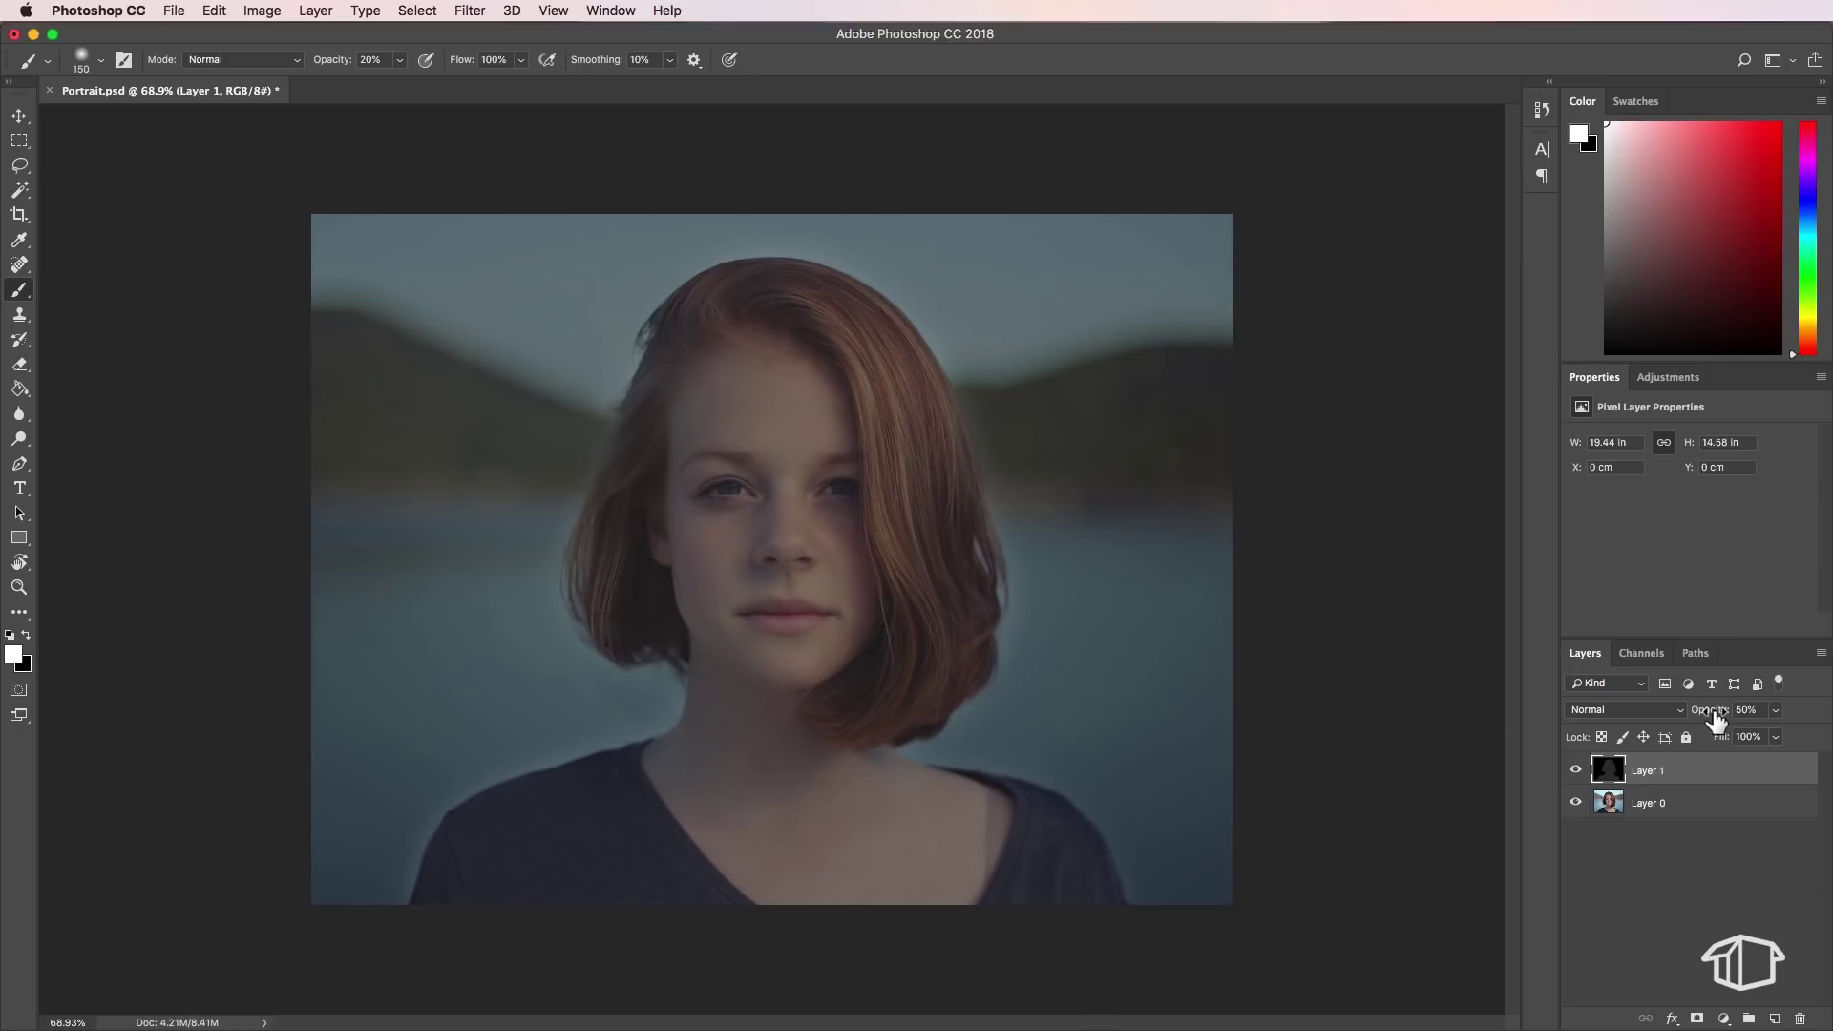
{"action": "left_click_drag", "start_coordinate": [1715, 717], "coordinate": [1731, 718]}
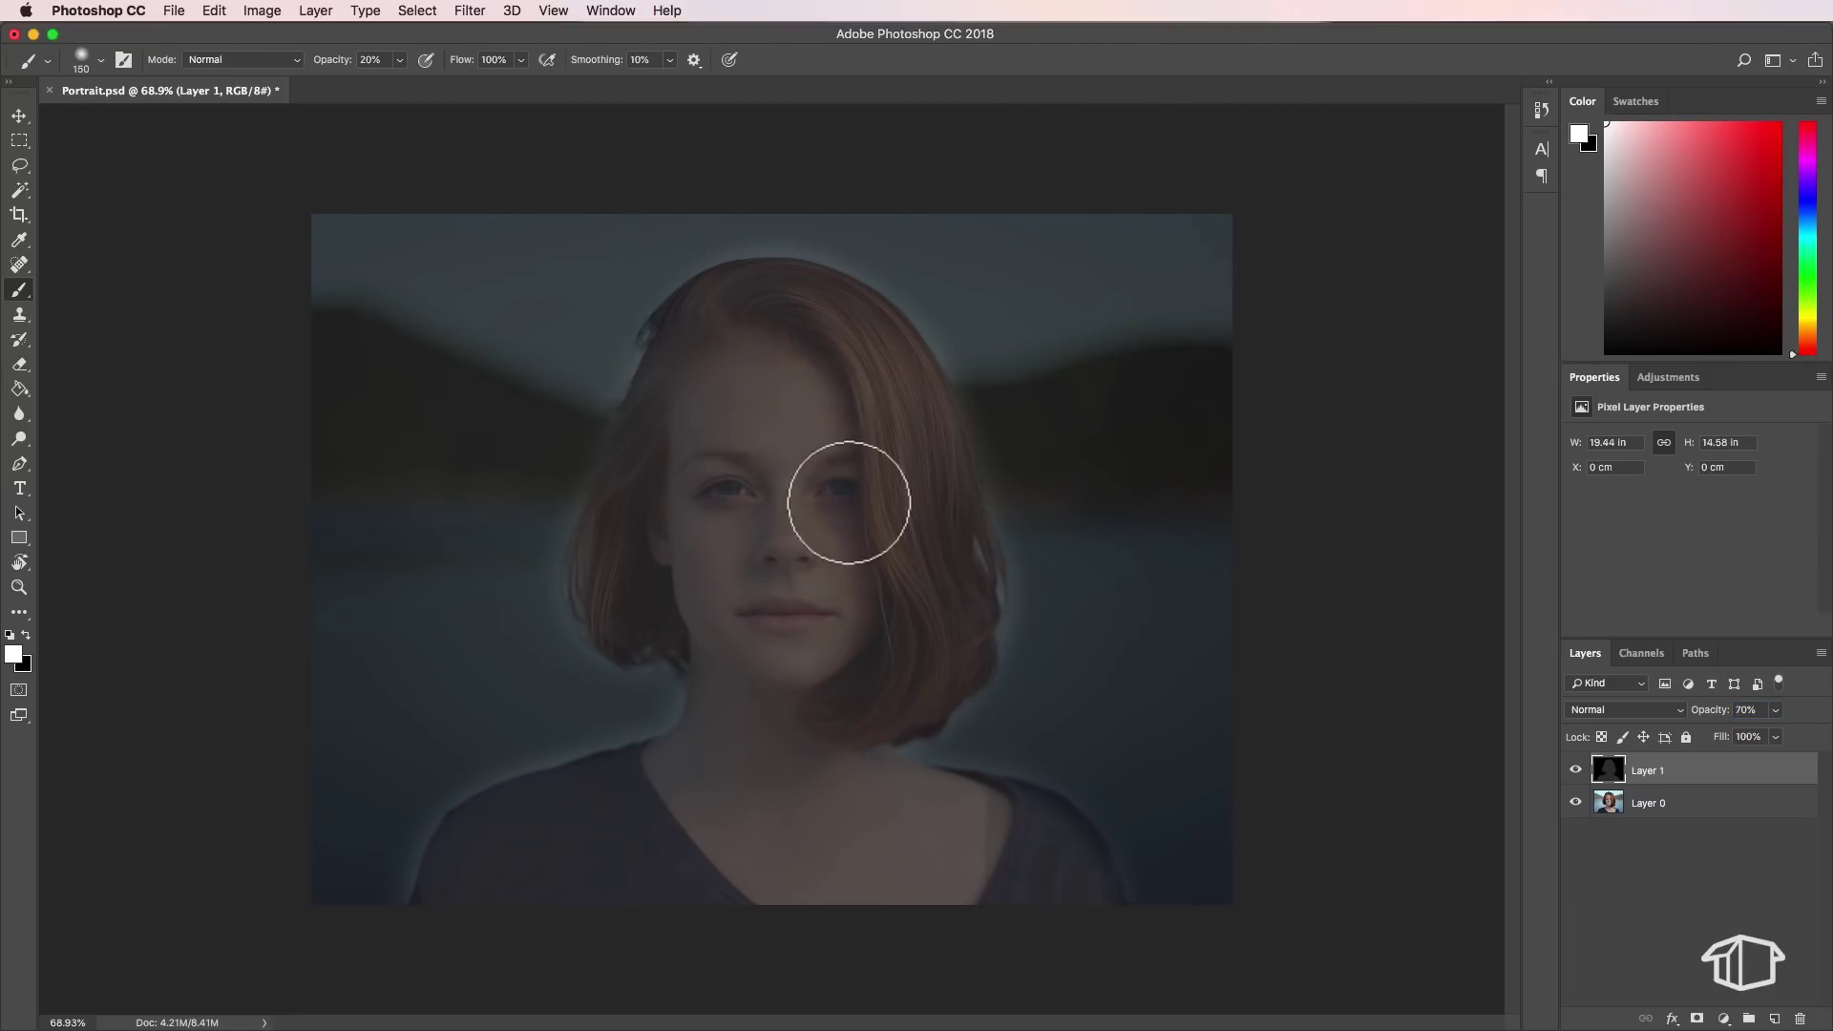
Paint white over the forehead and left eye, with Layer 1 opacity at 82%
{"action": "mouse_move", "coordinate": [830, 388]}
{"action": "left_mouse_down"}
{"action": "mouse_move", "coordinate": [749, 351]}
{"action": "mouse_move", "coordinate": [719, 373]}
{"action": "mouse_move", "coordinate": [682, 490]}
{"action": "mouse_move", "coordinate": [681, 592]}
{"action": "mouse_move", "coordinate": [784, 672]}
{"action": "mouse_move", "coordinate": [831, 668]}
{"action": "mouse_move", "coordinate": [882, 609]}
{"action": "mouse_move", "coordinate": [900, 647]}
{"action": "mouse_move", "coordinate": [872, 699]}
{"action": "mouse_move", "coordinate": [908, 681]}
{"action": "mouse_move", "coordinate": [924, 588]}
{"action": "mouse_move", "coordinate": [883, 395]}
{"action": "mouse_move", "coordinate": [843, 339]}
{"action": "mouse_move", "coordinate": [751, 347]}
{"action": "mouse_move", "coordinate": [728, 376]}
{"action": "mouse_move", "coordinate": [738, 582]}
{"action": "mouse_move", "coordinate": [778, 633]}
{"action": "mouse_move", "coordinate": [817, 505]}
{"action": "mouse_move", "coordinate": [818, 401]}
{"action": "mouse_move", "coordinate": [790, 386]}
{"action": "mouse_move", "coordinate": [856, 496]}
{"action": "mouse_move", "coordinate": [864, 562]}
{"action": "mouse_move", "coordinate": [781, 632]}
{"action": "mouse_move", "coordinate": [686, 531]}
{"action": "mouse_move", "coordinate": [685, 462]}
{"action": "mouse_move", "coordinate": [723, 358]}
{"action": "mouse_move", "coordinate": [771, 352]}
{"action": "mouse_move", "coordinate": [872, 461]}
{"action": "mouse_move", "coordinate": [876, 640]}
{"action": "left_mouse_up"}
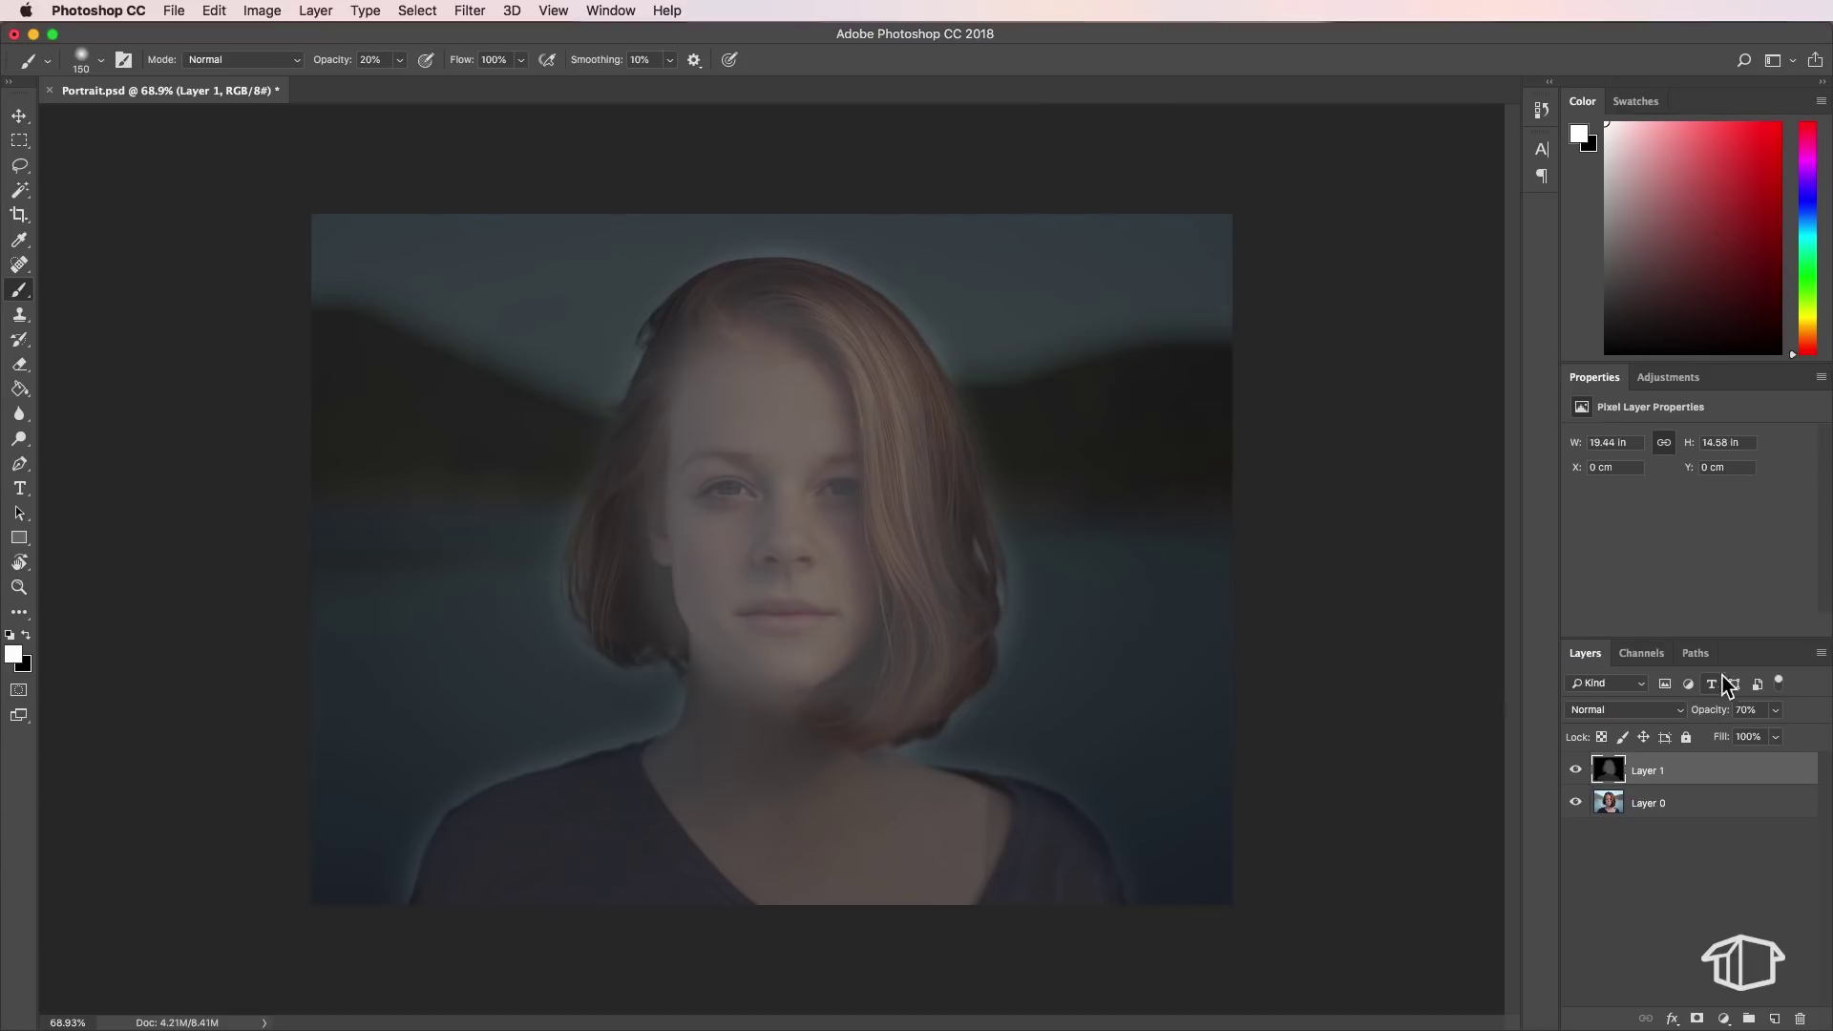
{"action": "left_click_drag", "start_coordinate": [1722, 718], "coordinate": [1728, 718]}
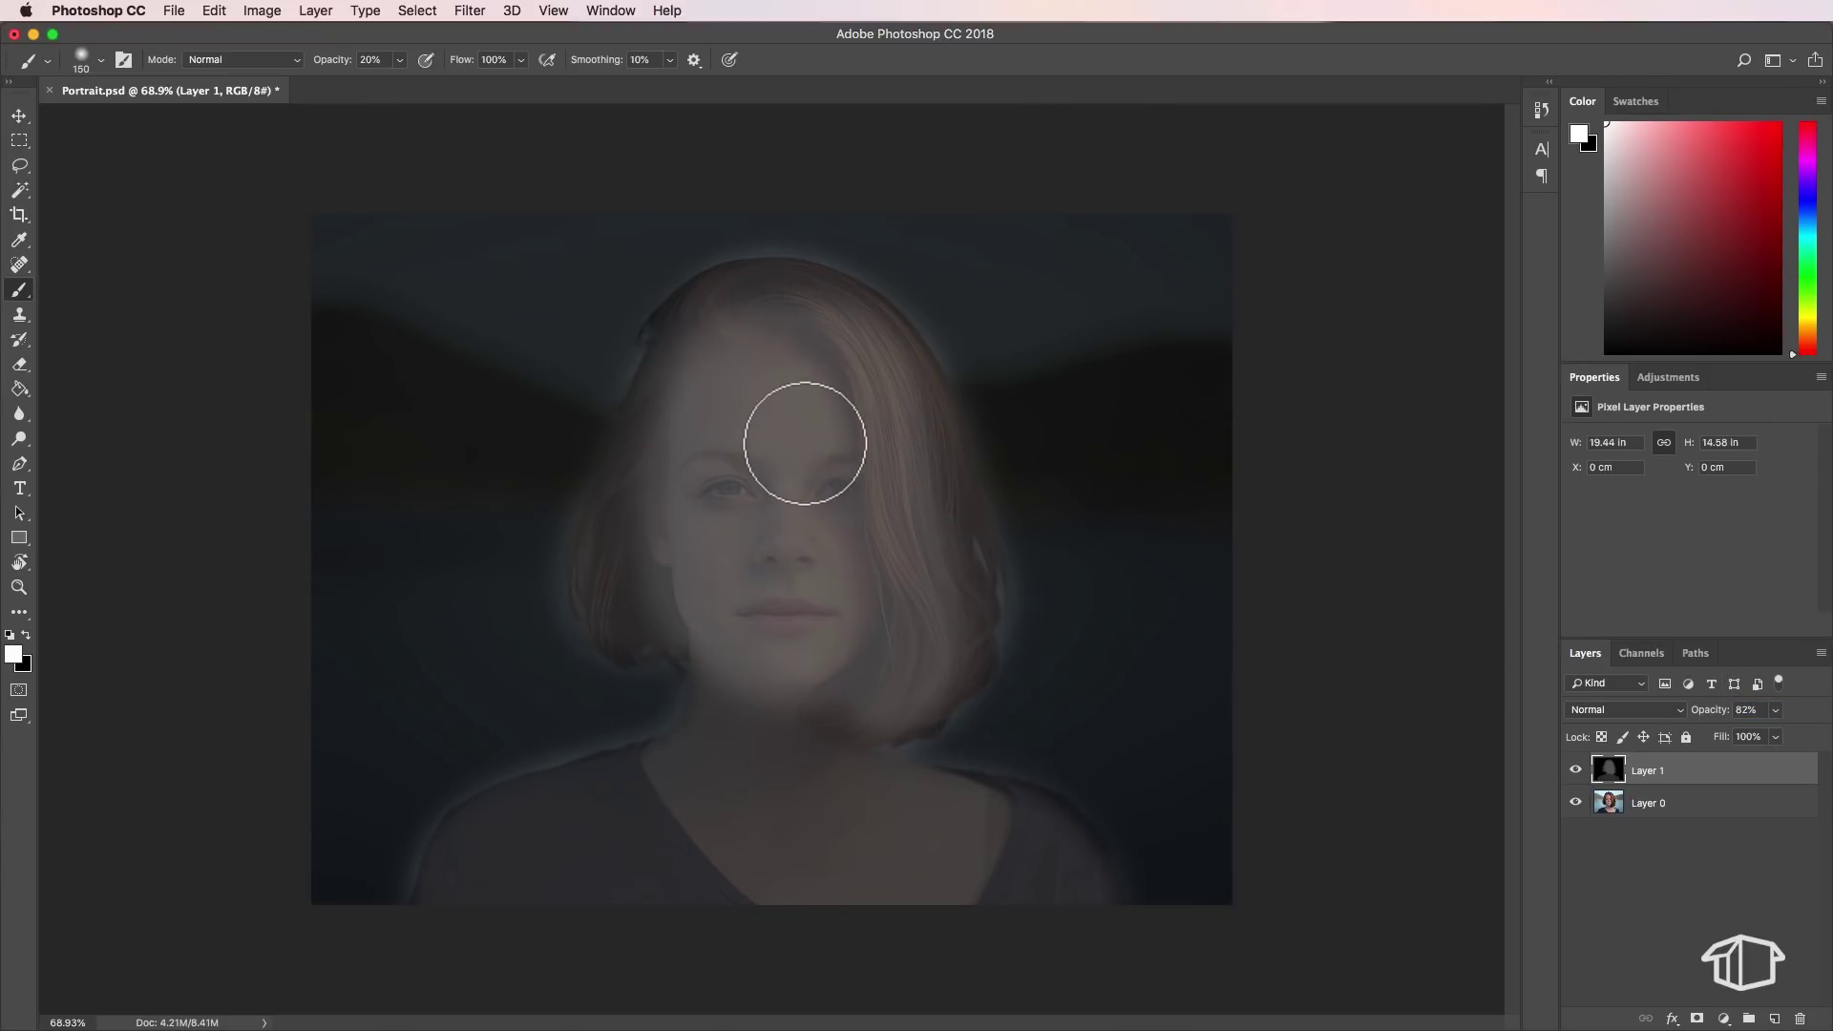
{"action": "mouse_move", "coordinate": [799, 423]}
{"action": "left_mouse_down"}
{"action": "mouse_move", "coordinate": [720, 424]}
{"action": "mouse_move", "coordinate": [725, 575]}
{"action": "mouse_move", "coordinate": [759, 638]}
{"action": "mouse_move", "coordinate": [819, 641]}
{"action": "mouse_move", "coordinate": [842, 604]}
{"action": "mouse_move", "coordinate": [817, 417]}
{"action": "mouse_move", "coordinate": [776, 453]}
{"action": "mouse_move", "coordinate": [764, 585]}
{"action": "mouse_move", "coordinate": [889, 559]}
{"action": "mouse_move", "coordinate": [736, 491]}
{"action": "left_mouse_up"}
With a 68 px brush, paint white over eyes, lips and nose; raise opacity to about 90%
{"action": "right_click", "coordinate": [751, 498]}
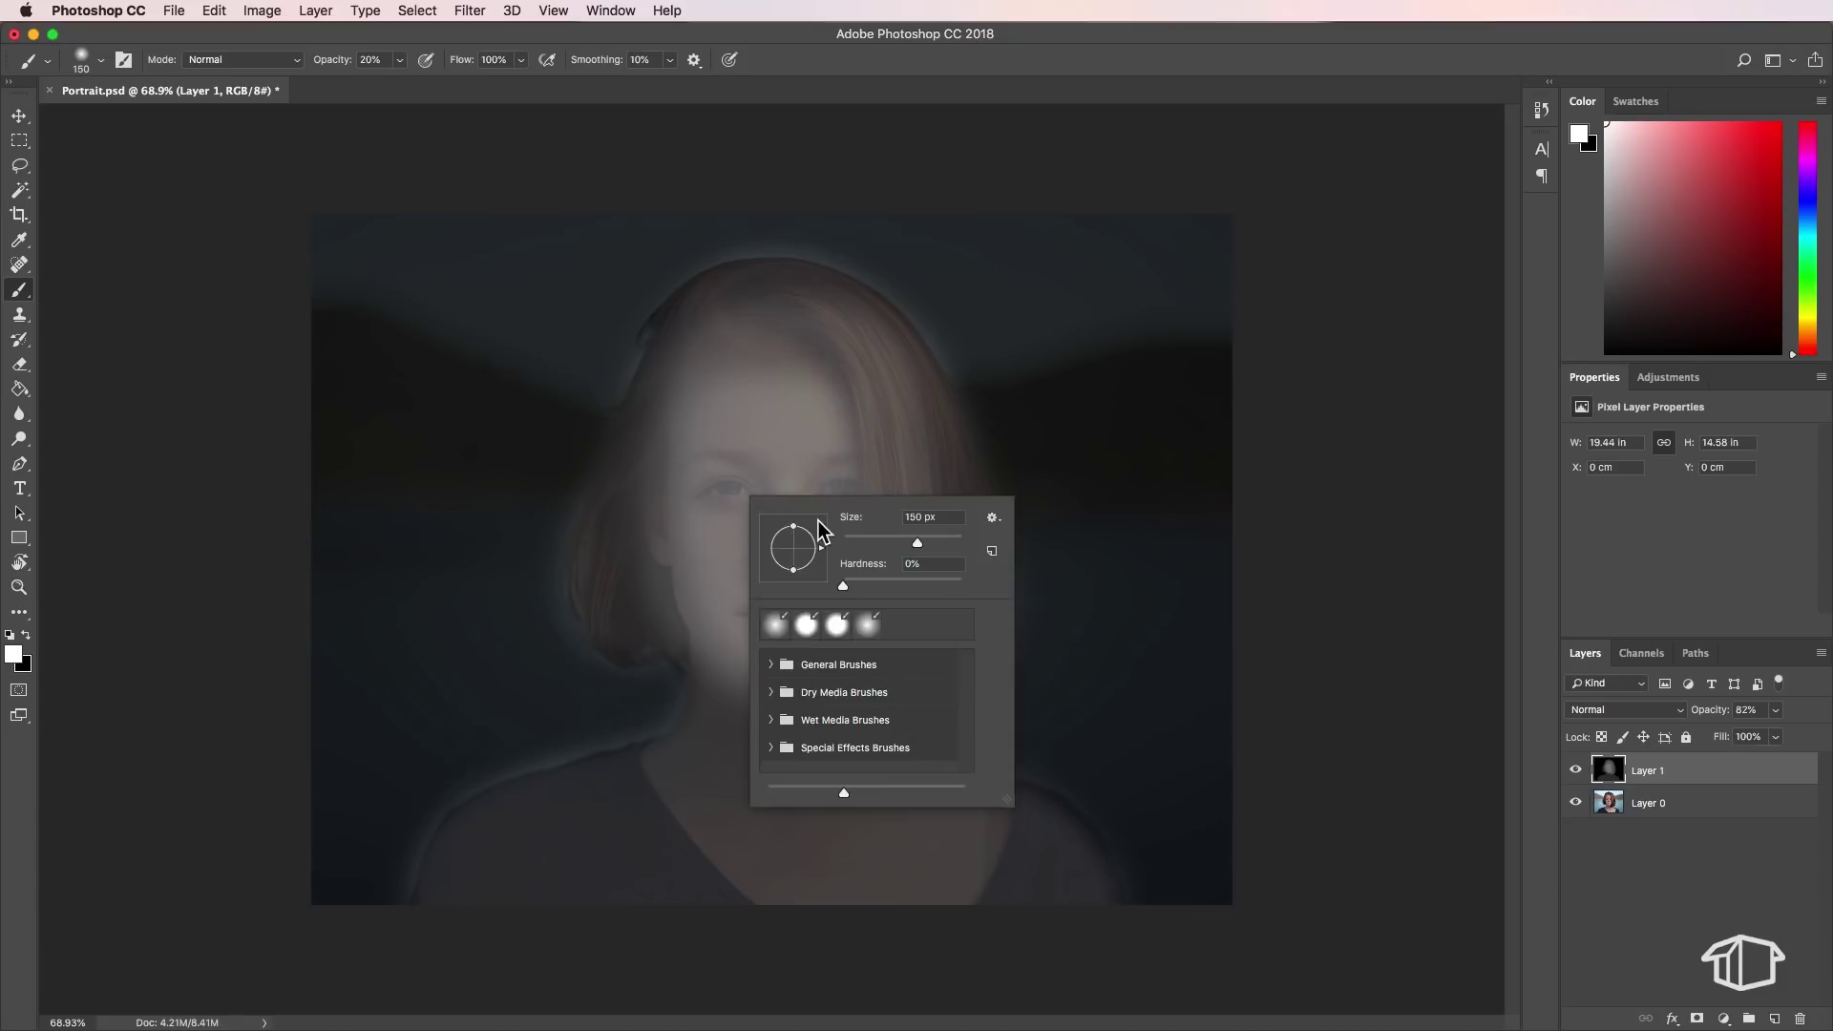
{"action": "key", "text": "Return"}
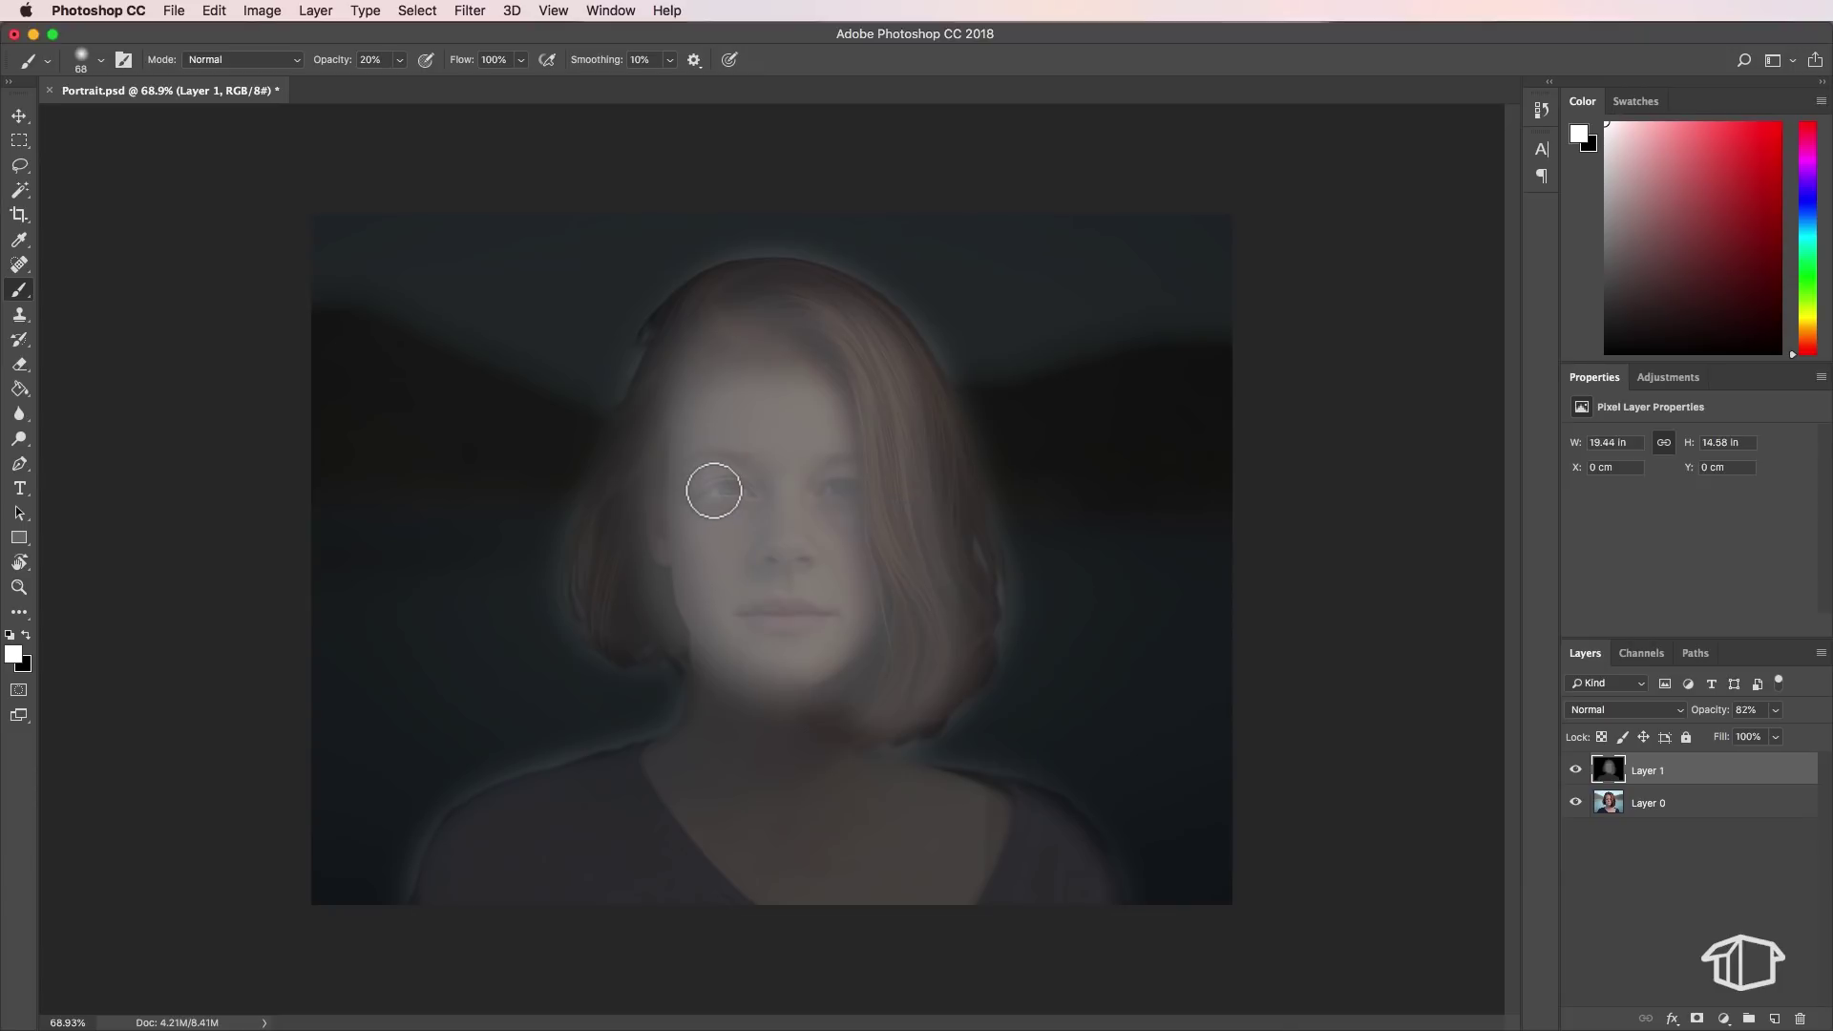
{"action": "mouse_move", "coordinate": [716, 487]}
{"action": "left_mouse_down"}
{"action": "mouse_move", "coordinate": [794, 496]}
{"action": "mouse_move", "coordinate": [853, 481]}
{"action": "mouse_move", "coordinate": [788, 510]}
{"action": "mouse_move", "coordinate": [814, 565]}
{"action": "mouse_move", "coordinate": [769, 561]}
{"action": "mouse_move", "coordinate": [779, 480]}
{"action": "mouse_move", "coordinate": [705, 475]}
{"action": "mouse_move", "coordinate": [700, 492]}
{"action": "mouse_move", "coordinate": [777, 490]}
{"action": "left_mouse_up"}
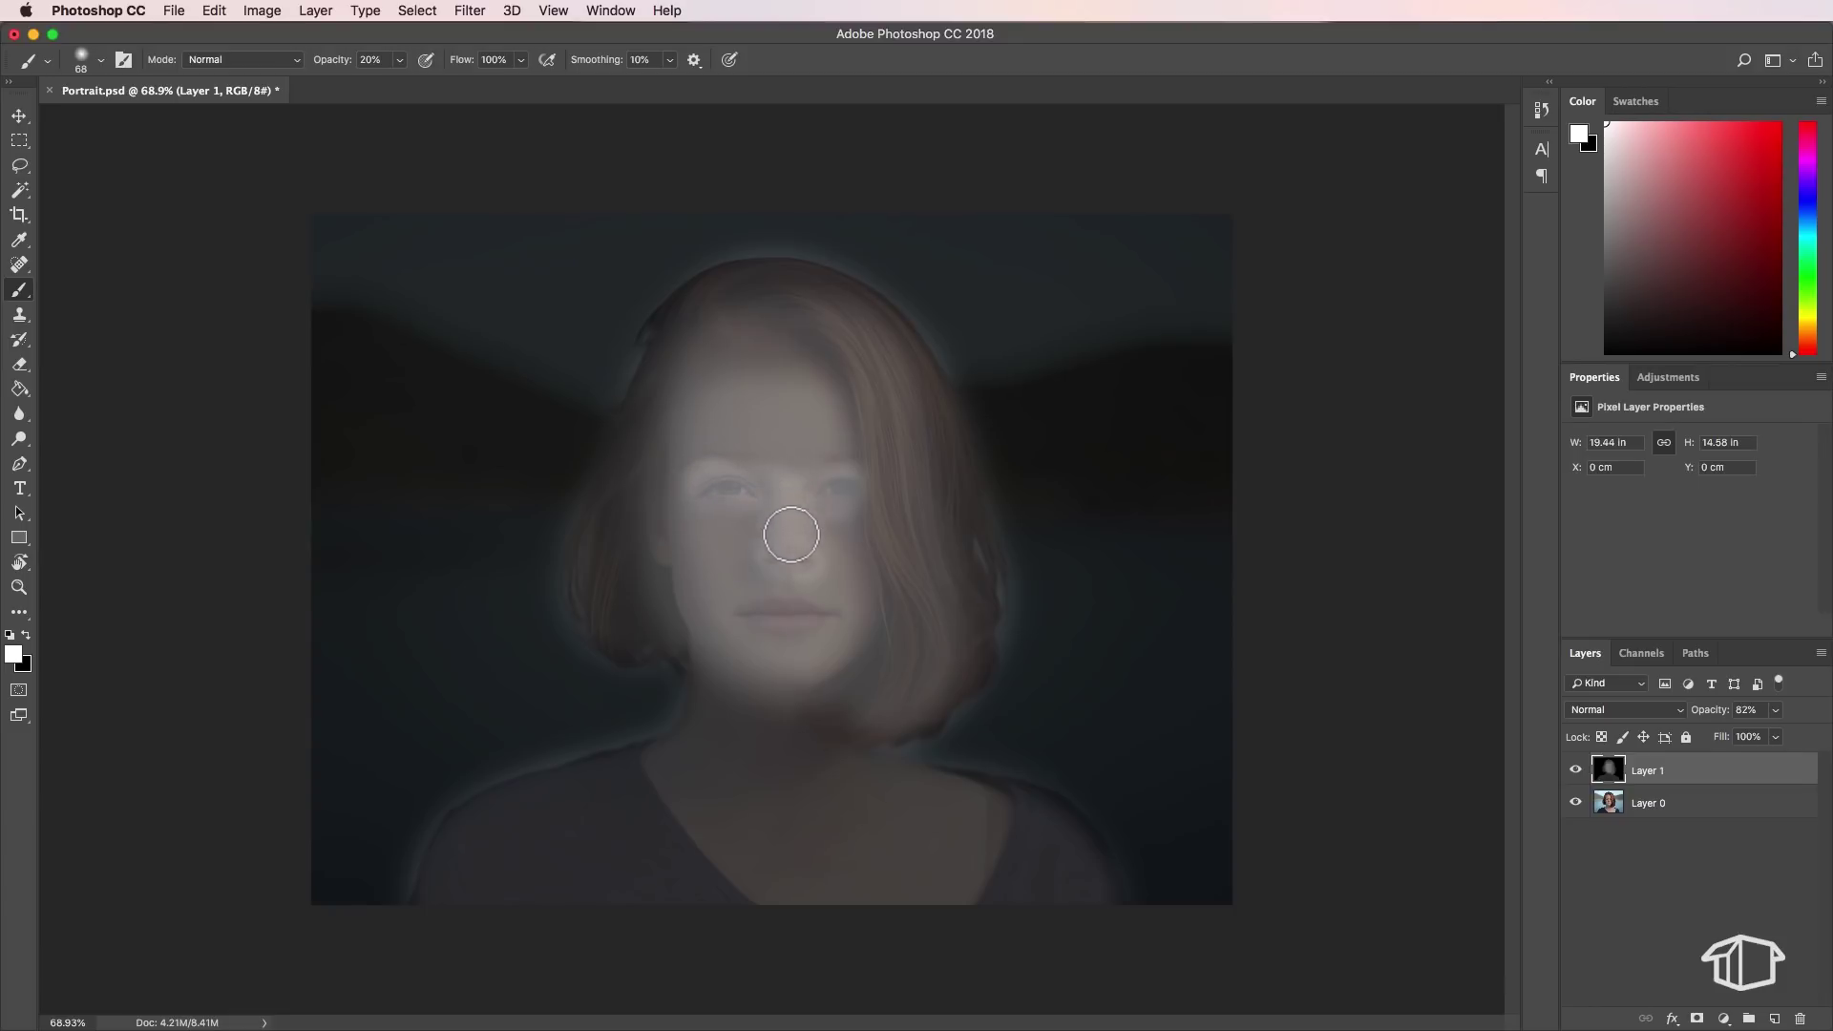
{"action": "mouse_move", "coordinate": [742, 617]}
{"action": "left_mouse_down"}
{"action": "mouse_move", "coordinate": [826, 620]}
{"action": "mouse_move", "coordinate": [748, 618]}
{"action": "left_mouse_up"}
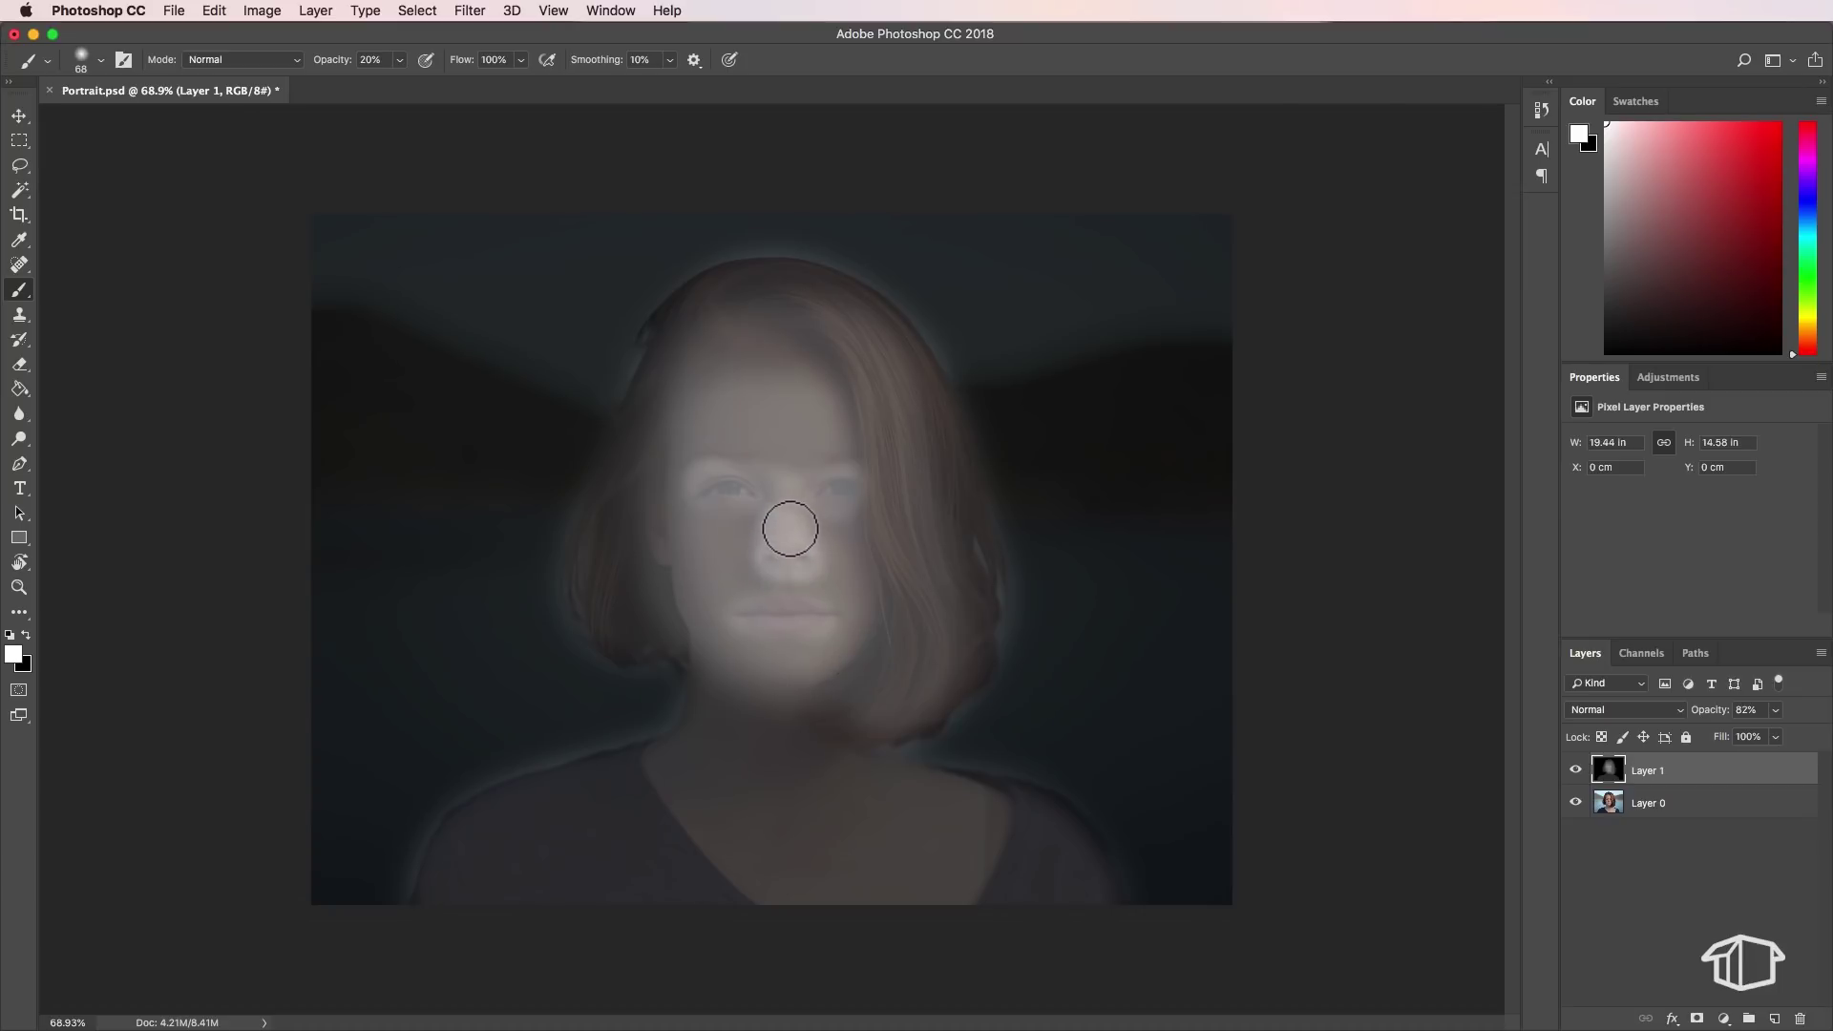
{"action": "mouse_move", "coordinate": [779, 562]}
{"action": "left_mouse_down"}
{"action": "mouse_move", "coordinate": [812, 646]}
{"action": "mouse_move", "coordinate": [832, 635]}
{"action": "mouse_move", "coordinate": [785, 553]}
{"action": "left_mouse_up"}
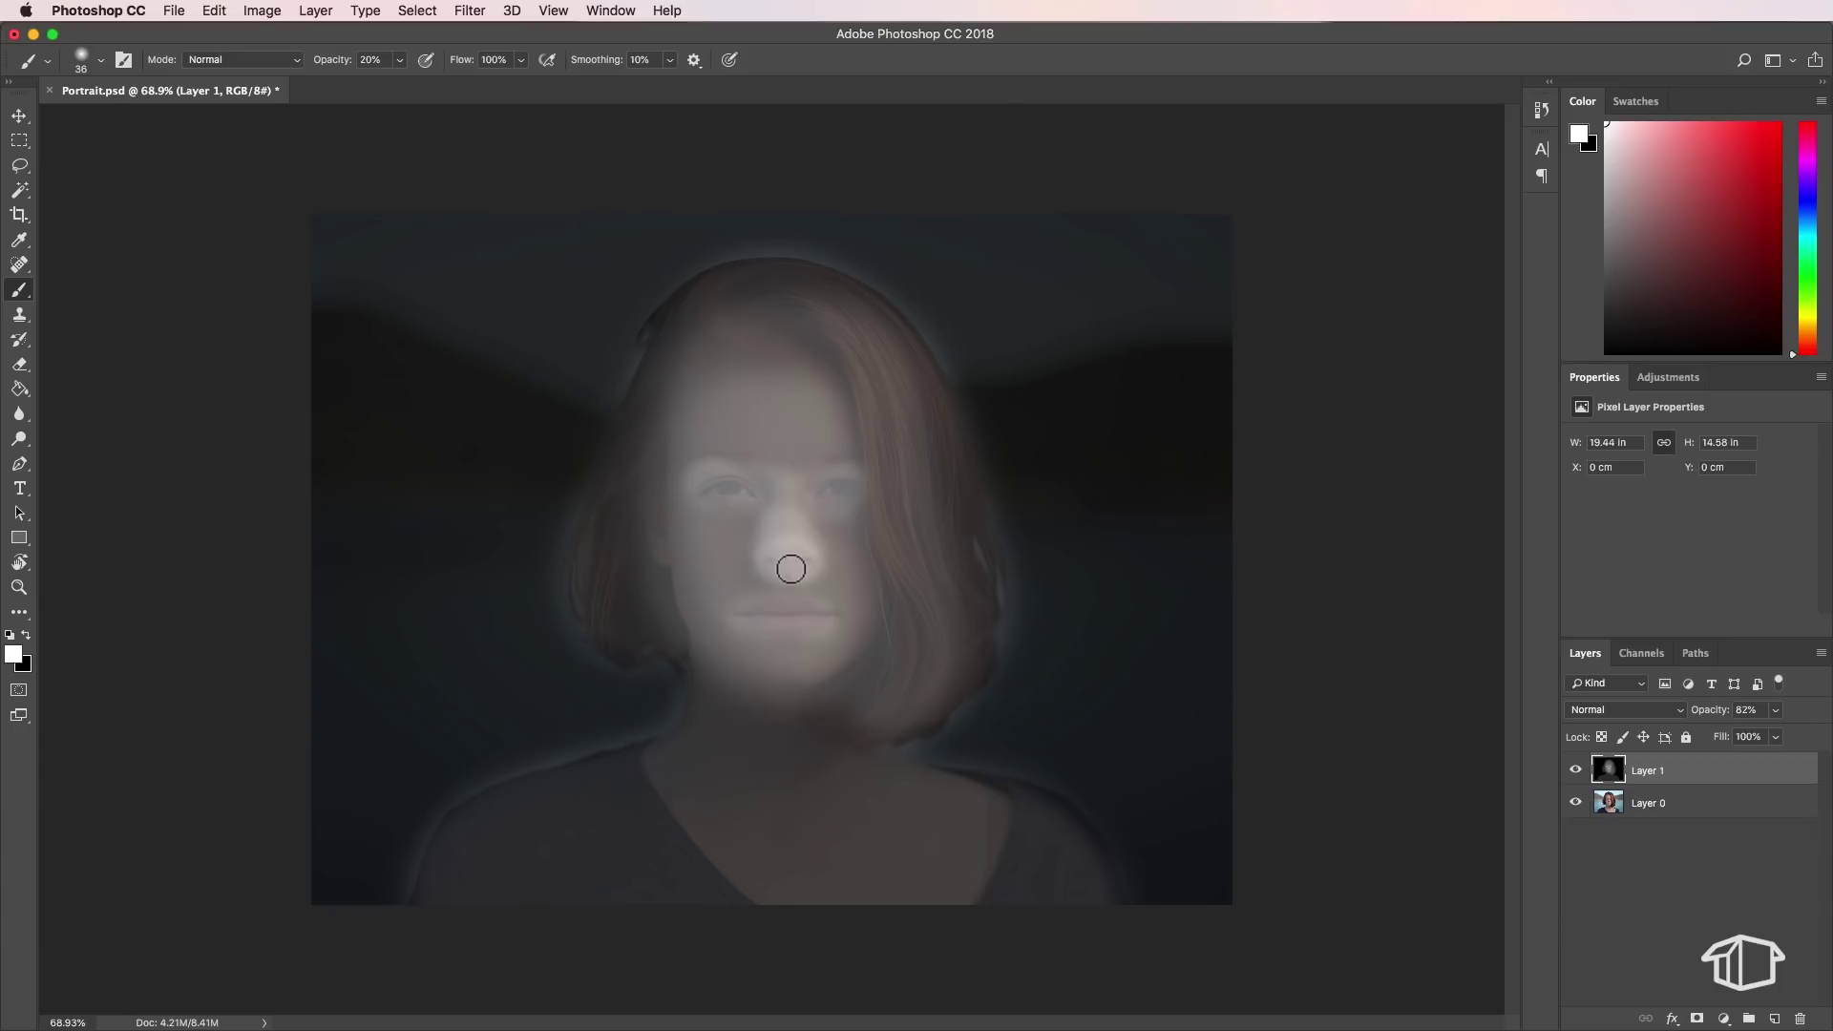
{"action": "left_click_drag", "start_coordinate": [1730, 716], "coordinate": [1753, 729]}
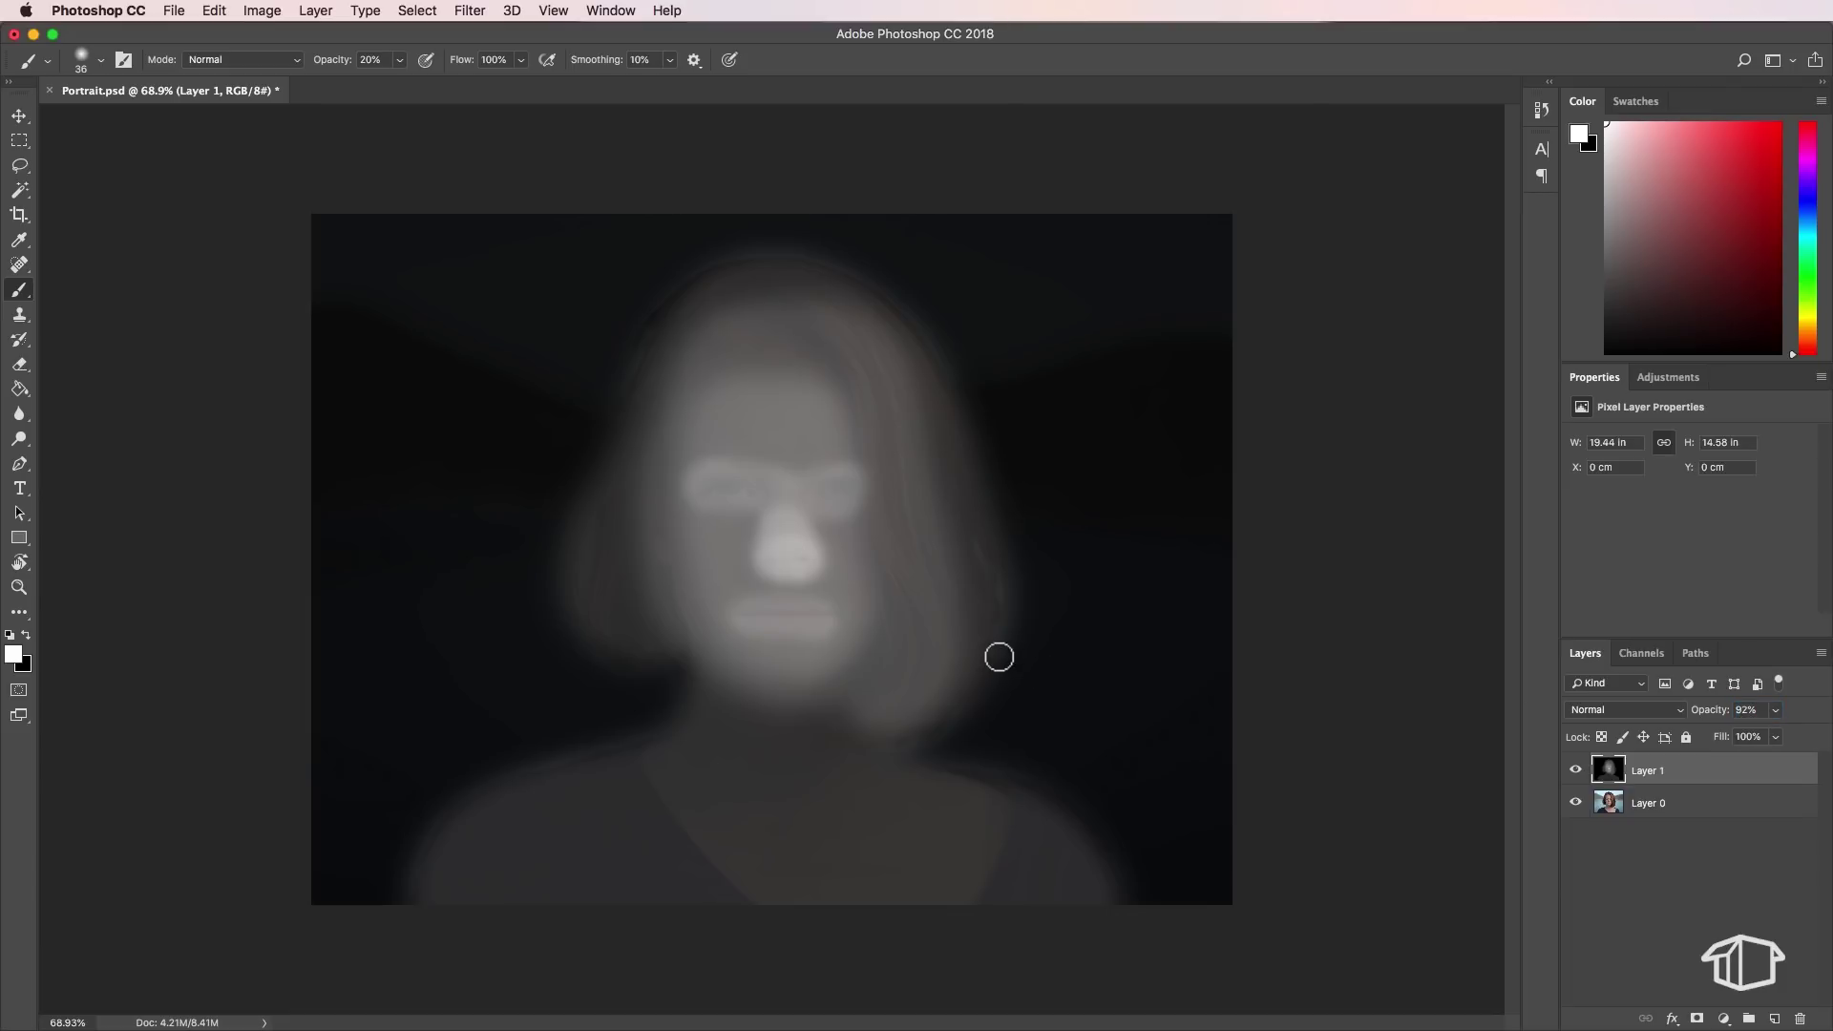
Make black the foreground colour and set Layer 1 opacity to 100%
{"action": "left_click", "coordinate": [27, 634]}
{"action": "left_click", "coordinate": [1716, 721]}
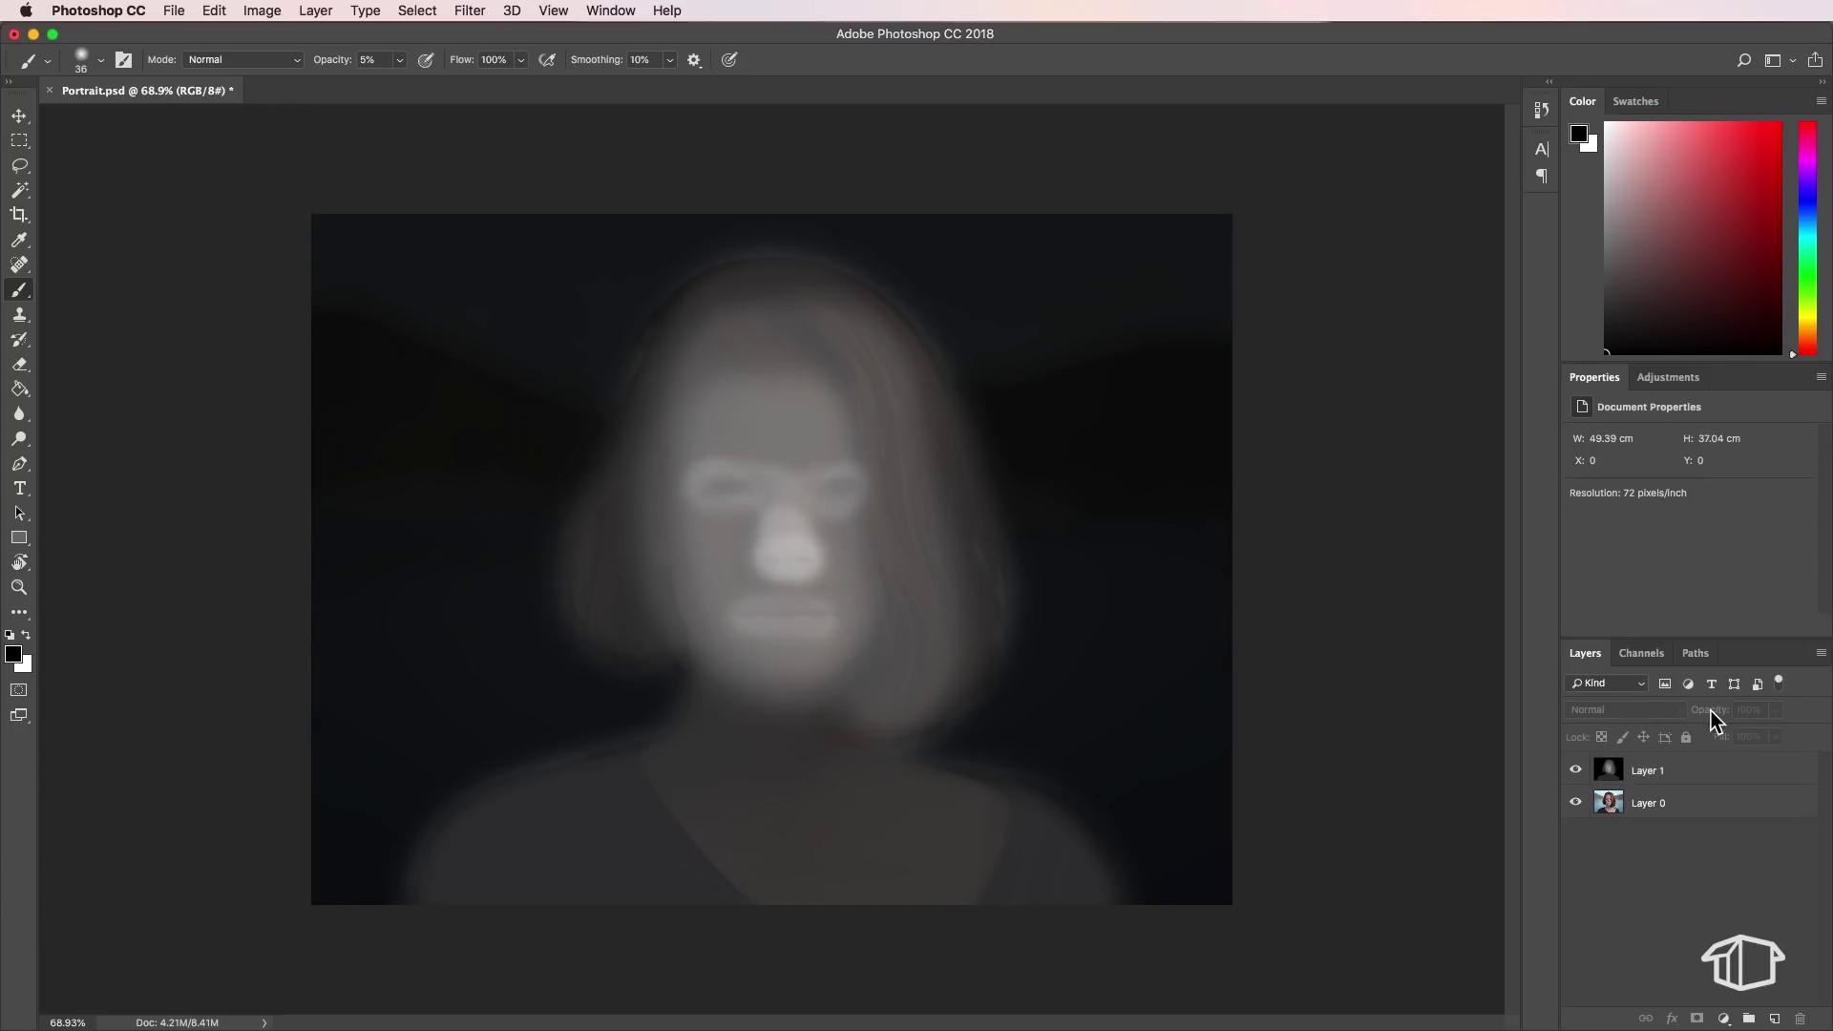
{"action": "left_click", "coordinate": [1690, 782]}
{"action": "left_click", "coordinate": [1749, 710]}
{"action": "type", "text": "100"}
{"action": "key", "text": "Return"}
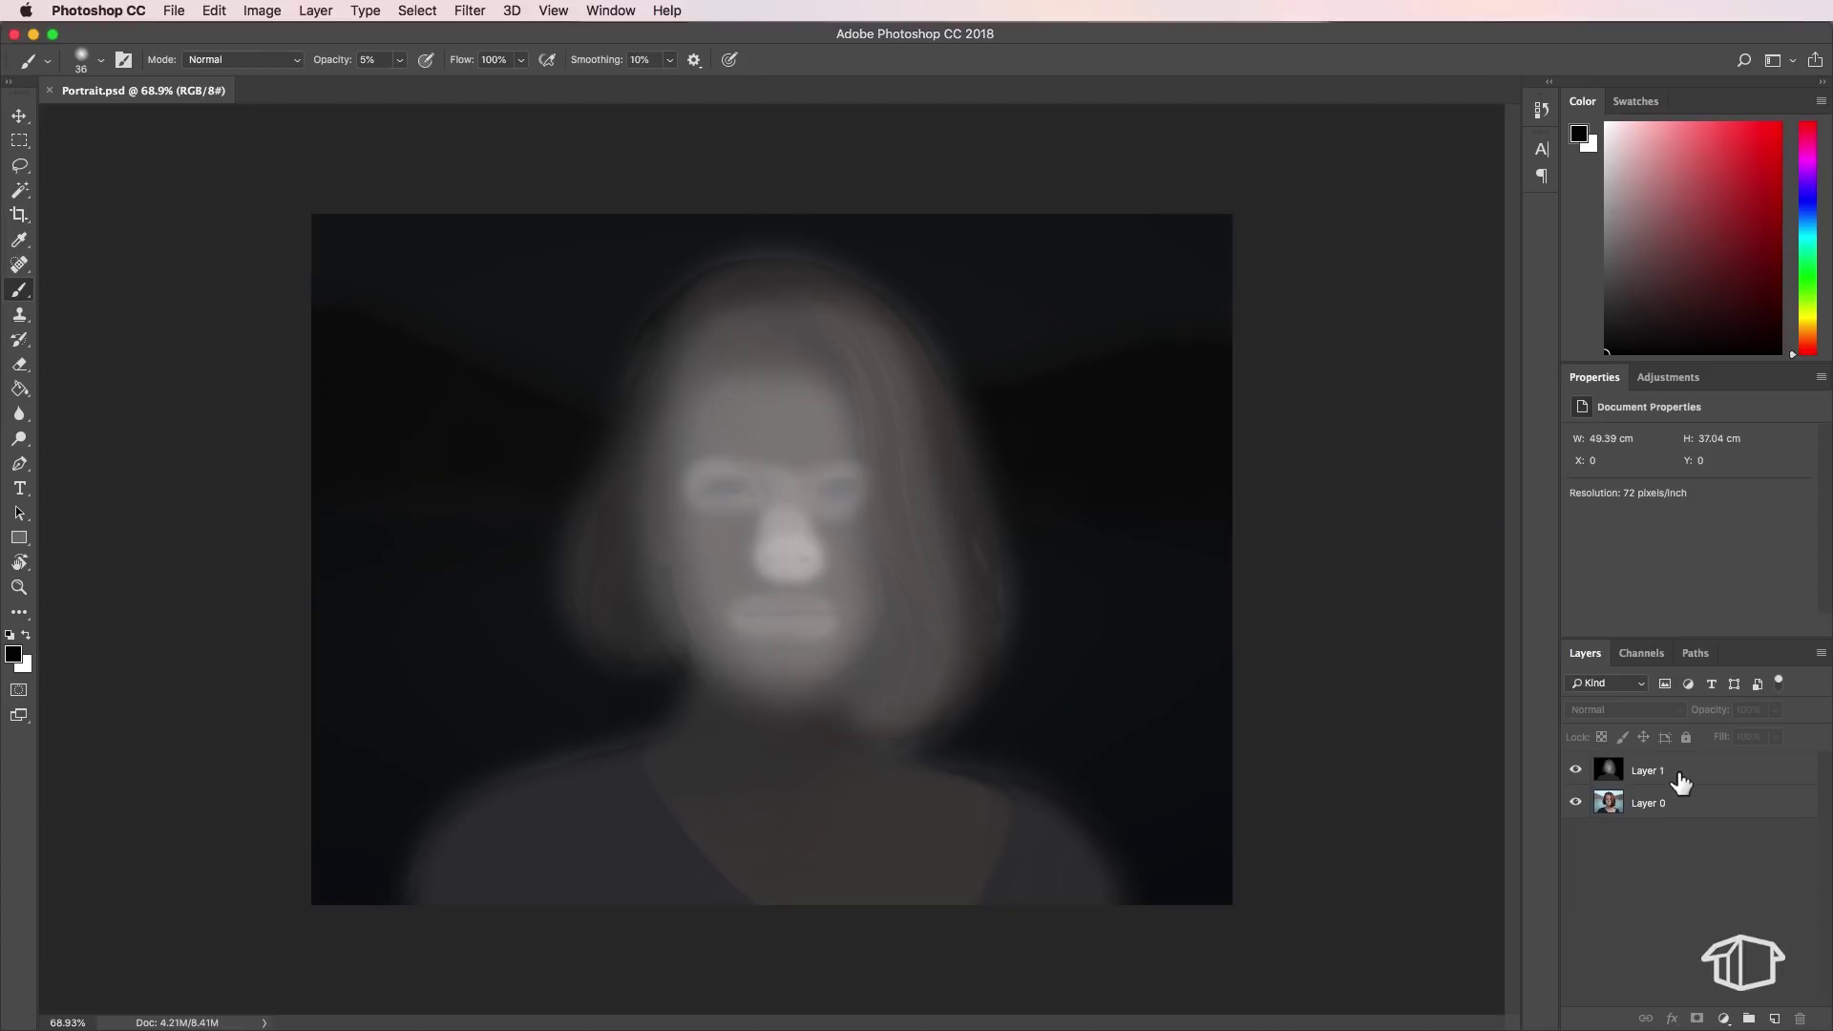
Select the depth map layer and save the document
{"action": "left_click", "coordinate": [1680, 773]}
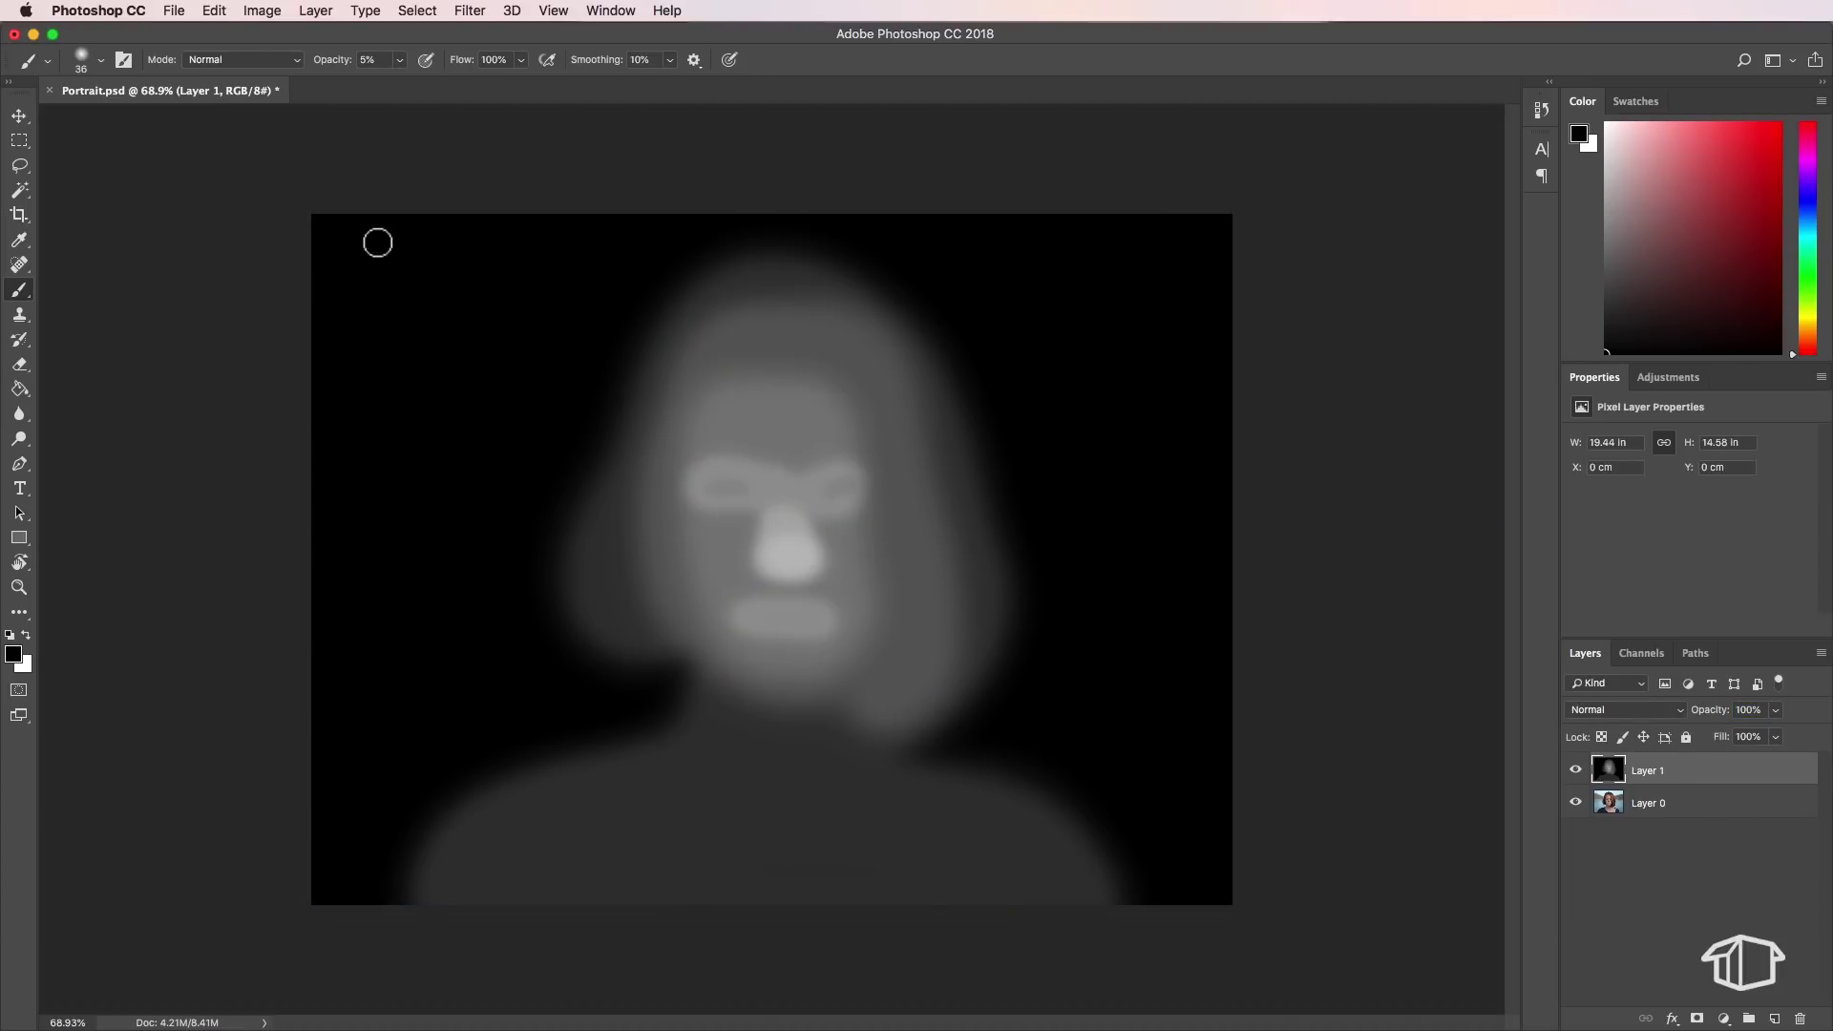
{"action": "left_click", "coordinate": [175, 11]}
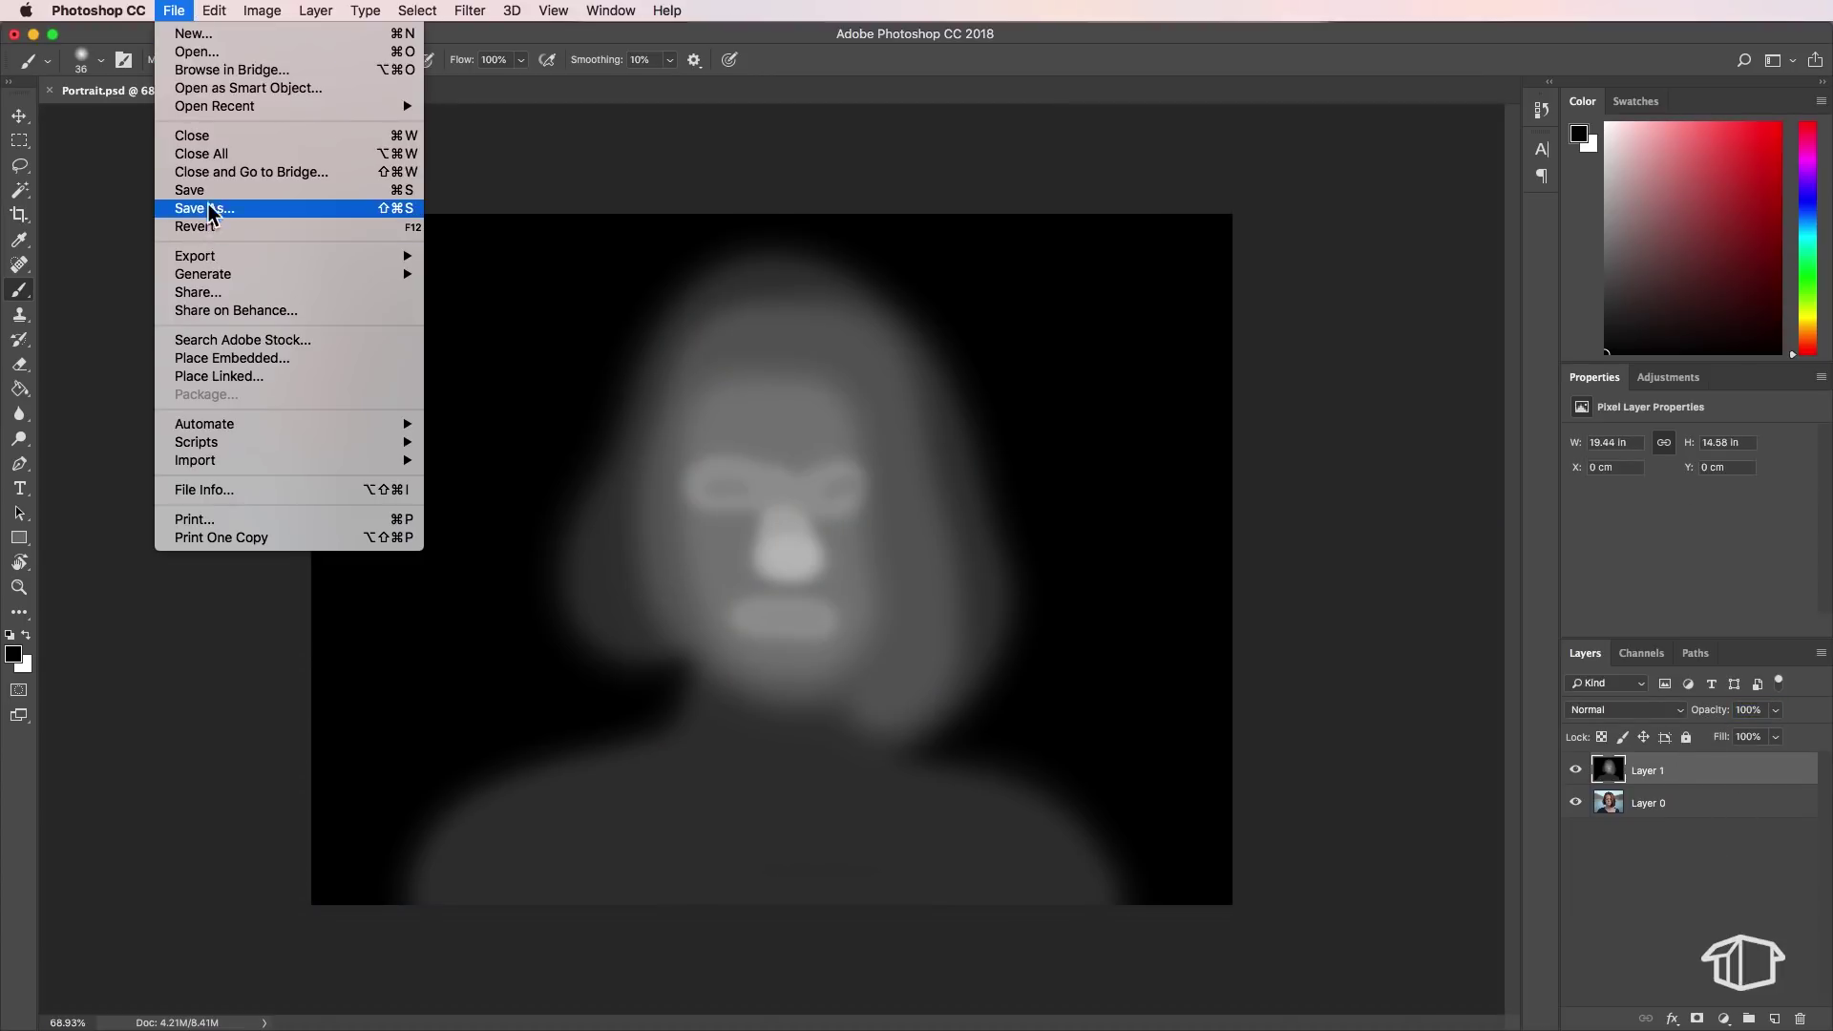
{"action": "left_click", "coordinate": [191, 190]}
Export the image as a 1400 × 1050 PNG with Export As
{"action": "left_click", "coordinate": [175, 10]}
{"action": "mouse_move", "coordinate": [237, 265]}
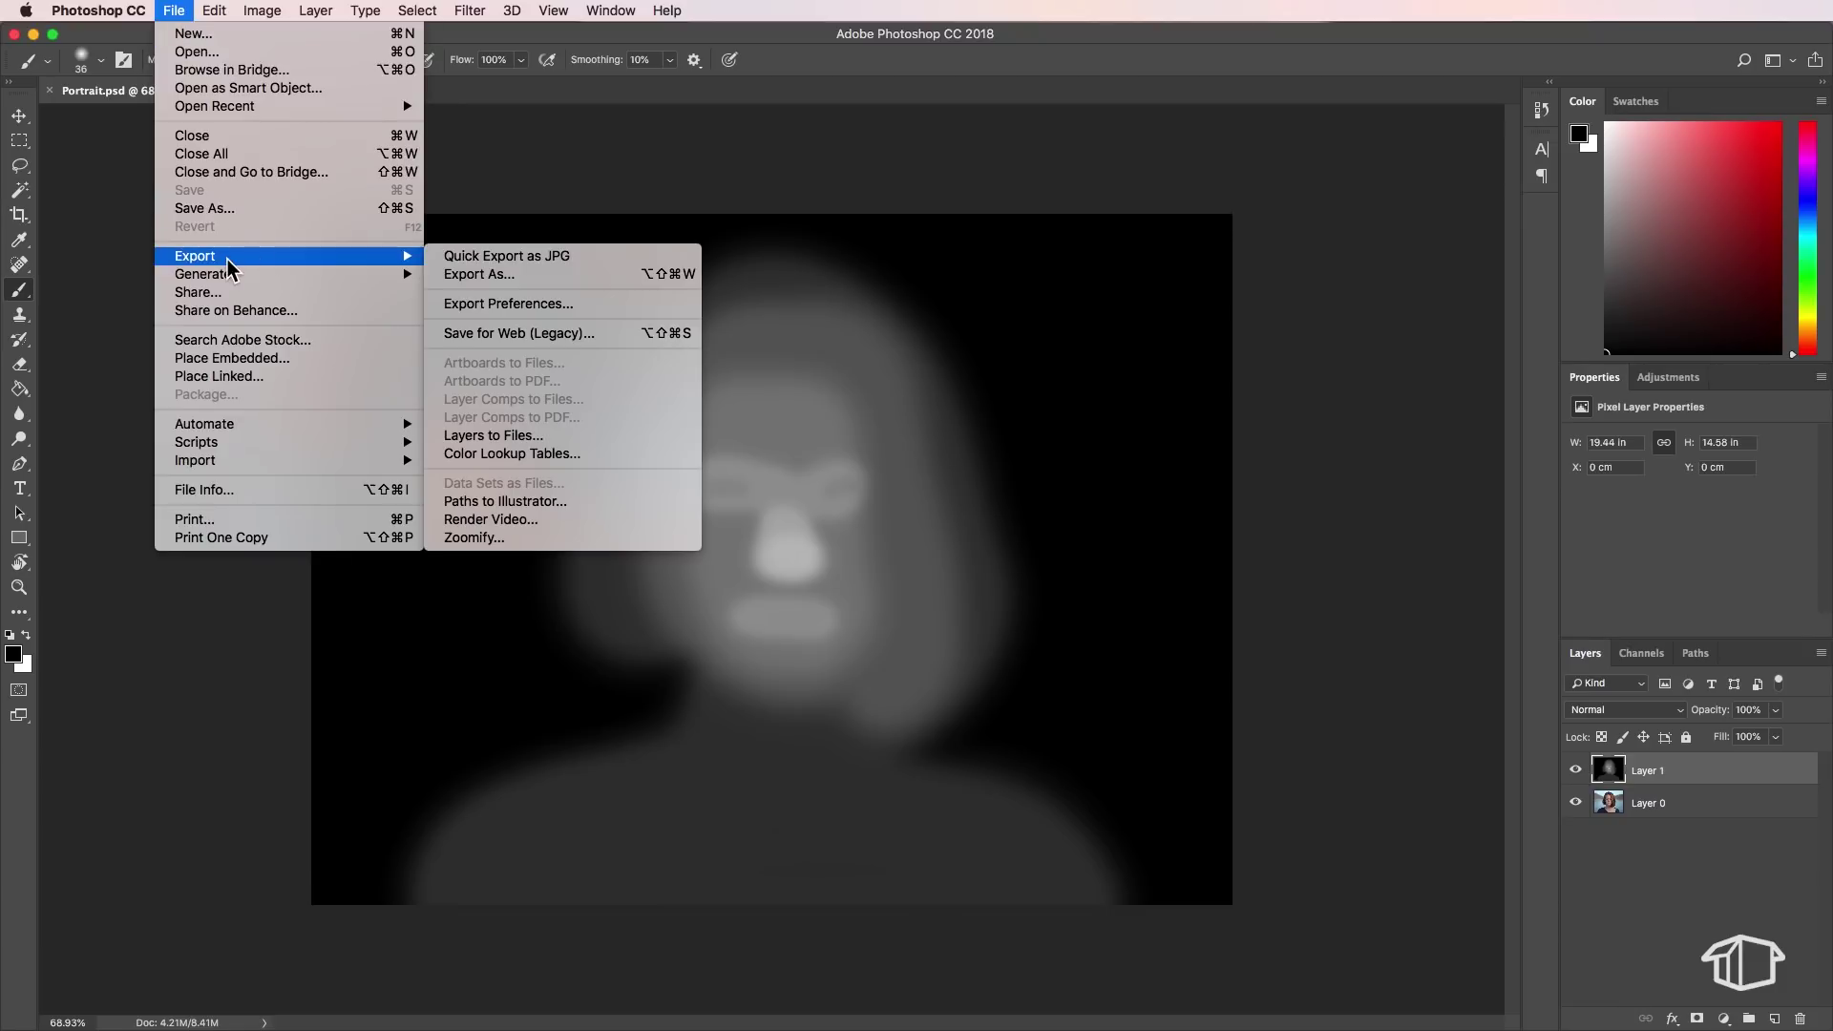
{"action": "left_click", "coordinate": [483, 278]}
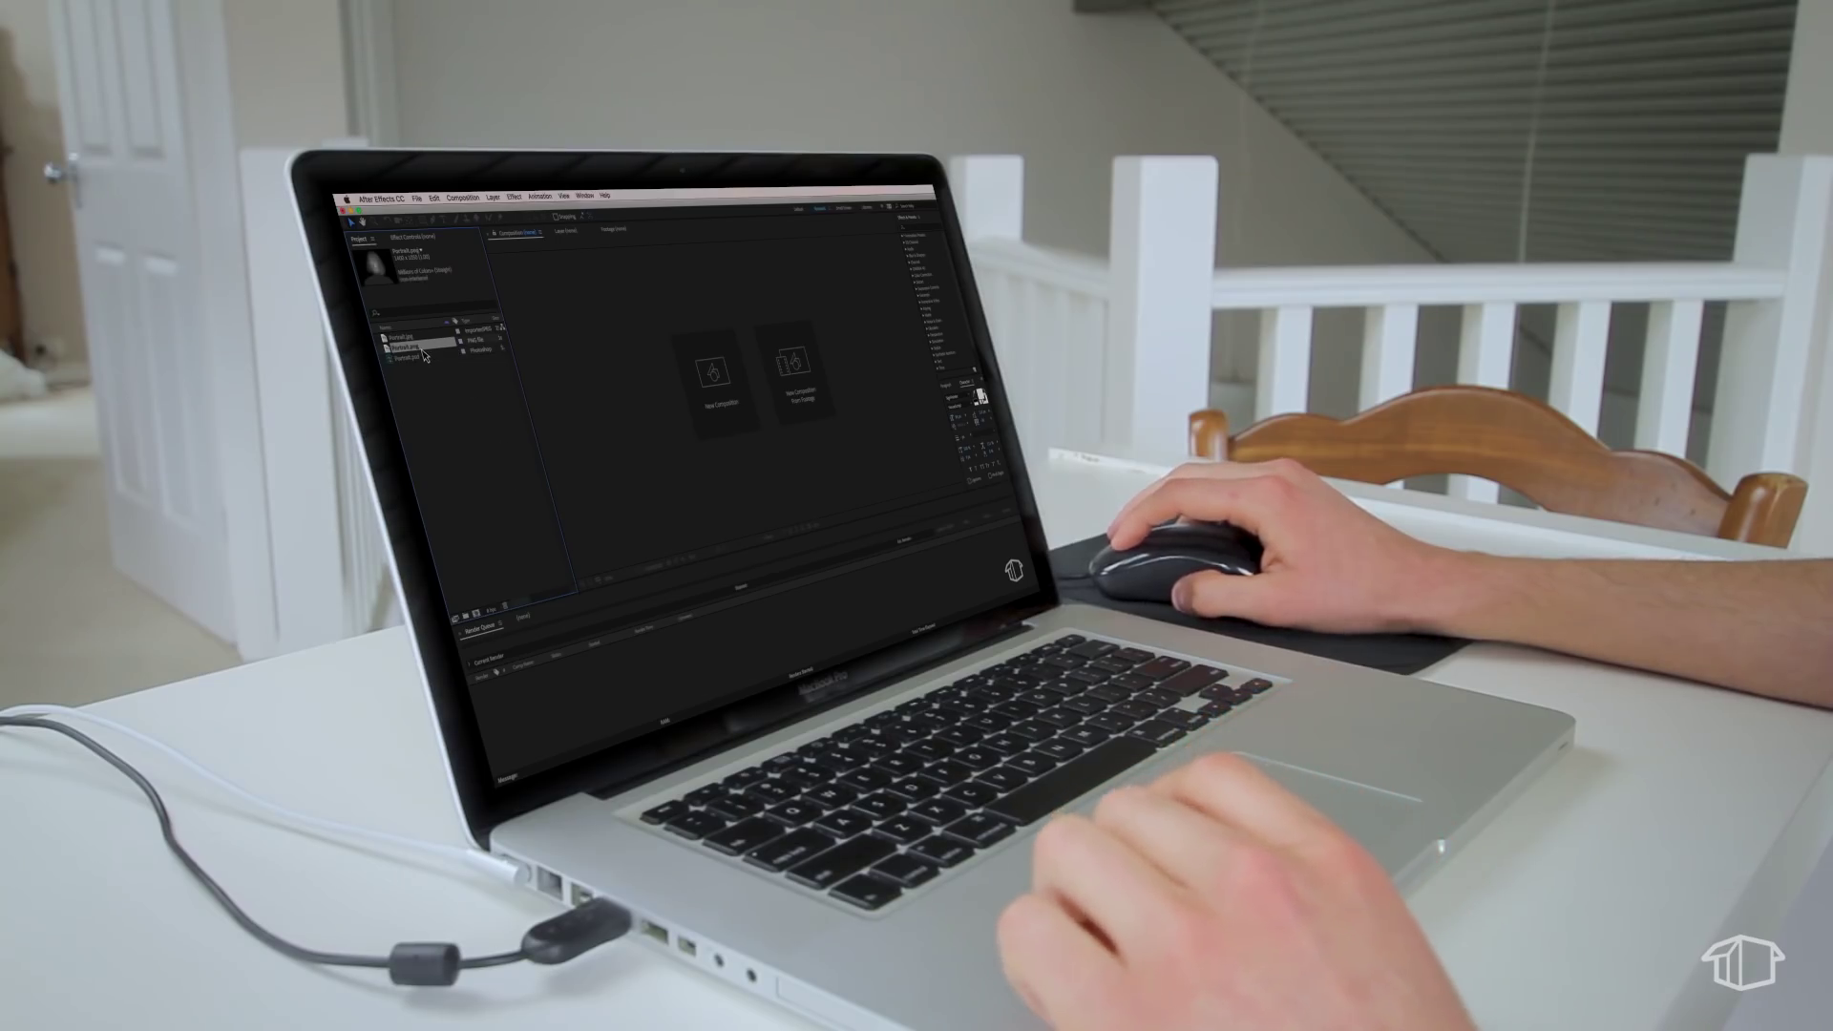
{"action": "key", "text": "Up"}
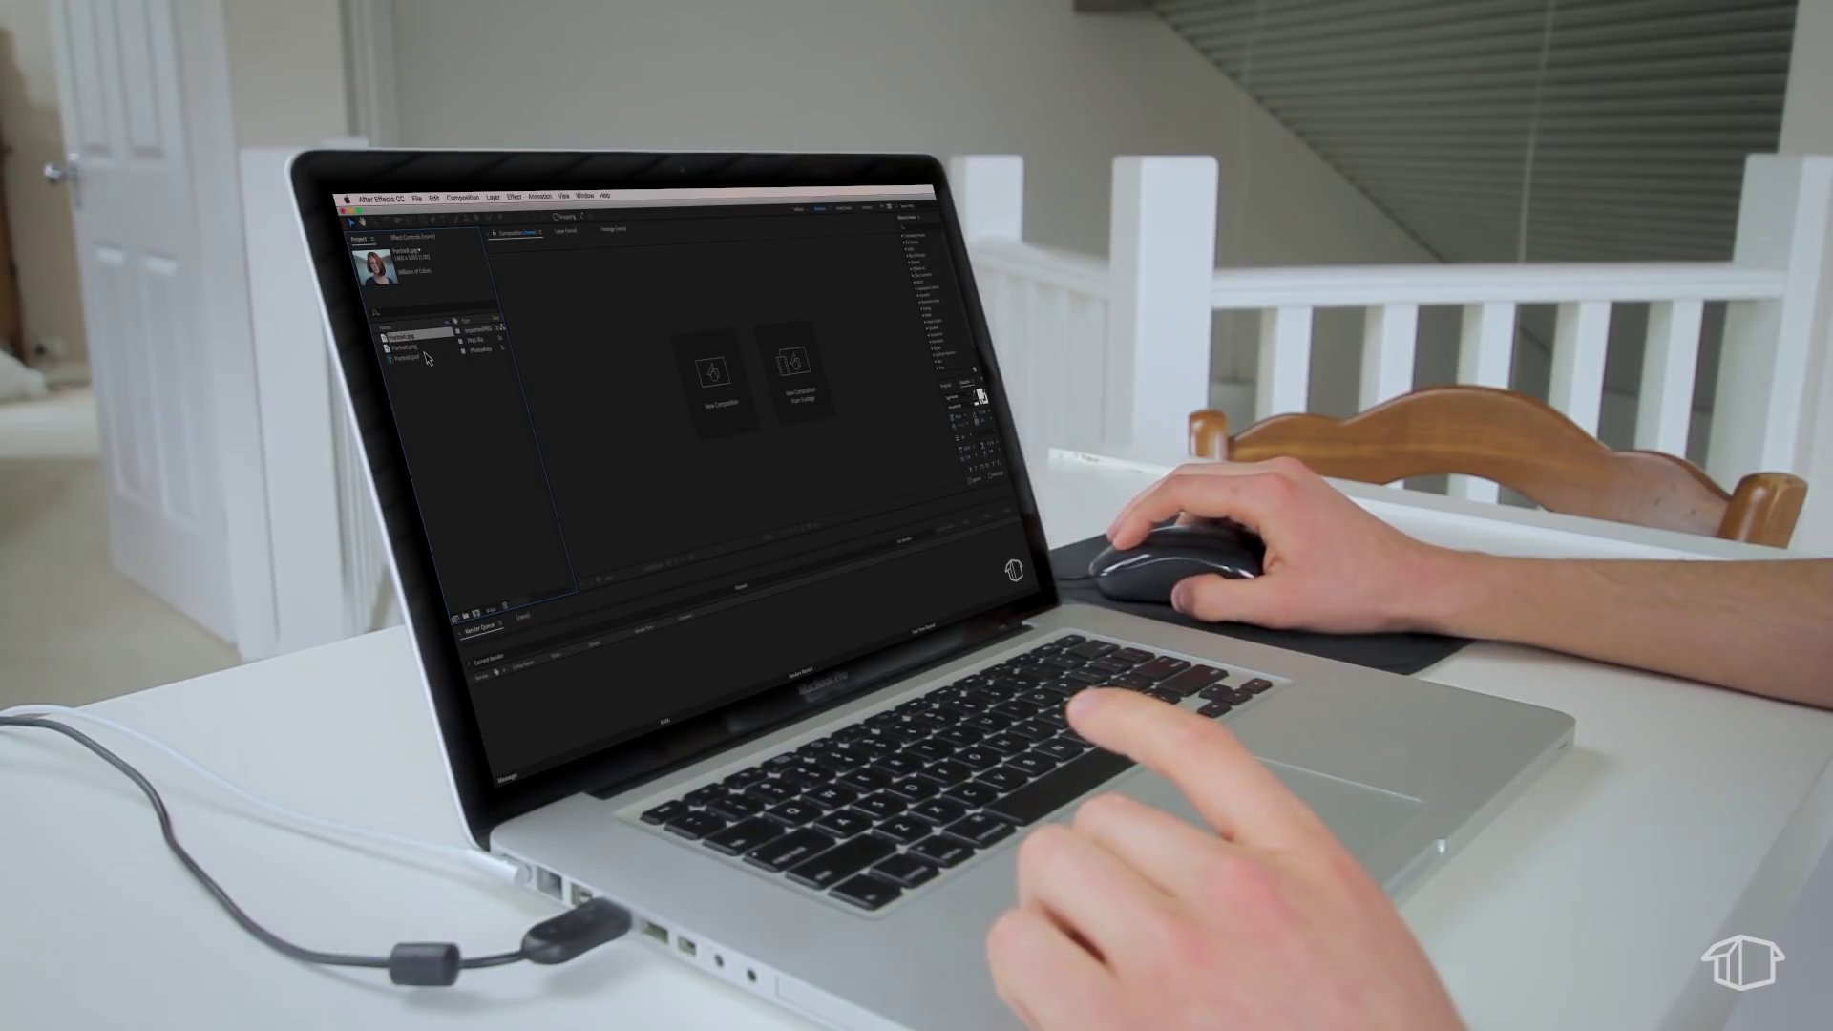
{"action": "left_click", "coordinate": [423, 356]}
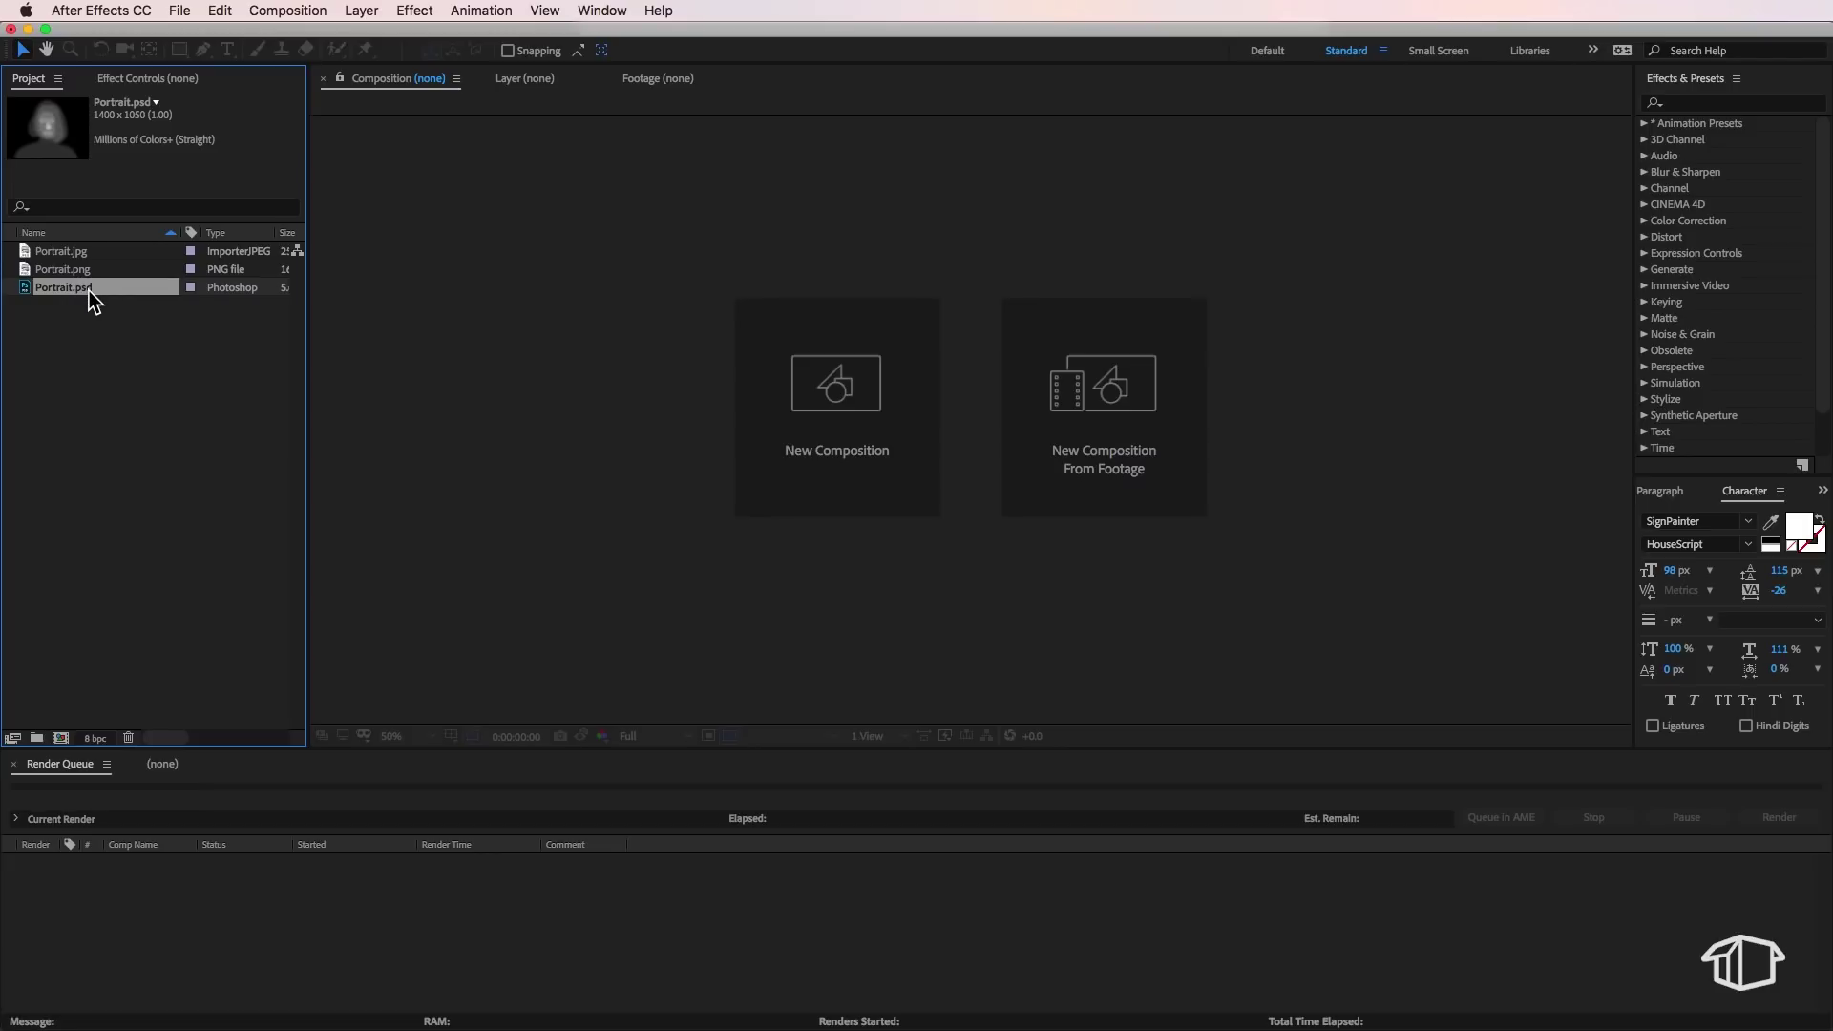
Build a Portrait composition from Portrait.png at 1400 × 1050, 25 fps
{"action": "right_click", "coordinate": [89, 290]}
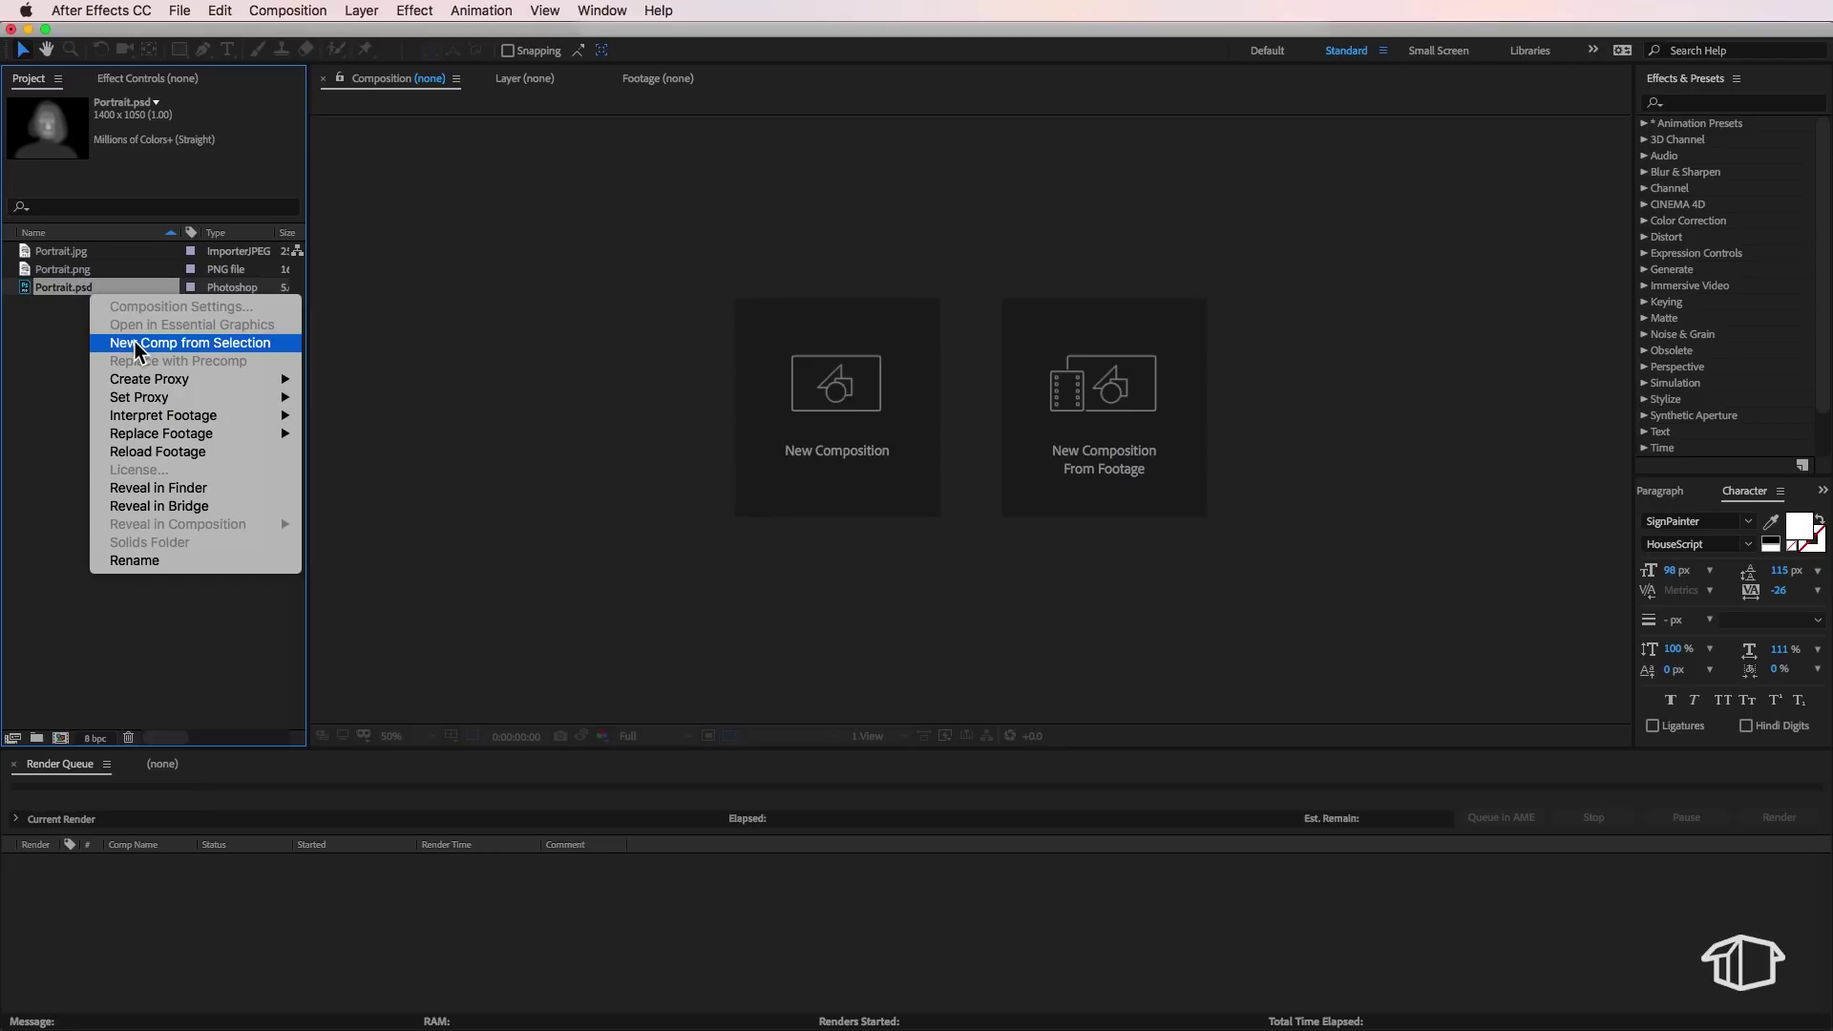
{"action": "left_click", "coordinate": [83, 340]}
{"action": "left_click", "coordinate": [71, 271]}
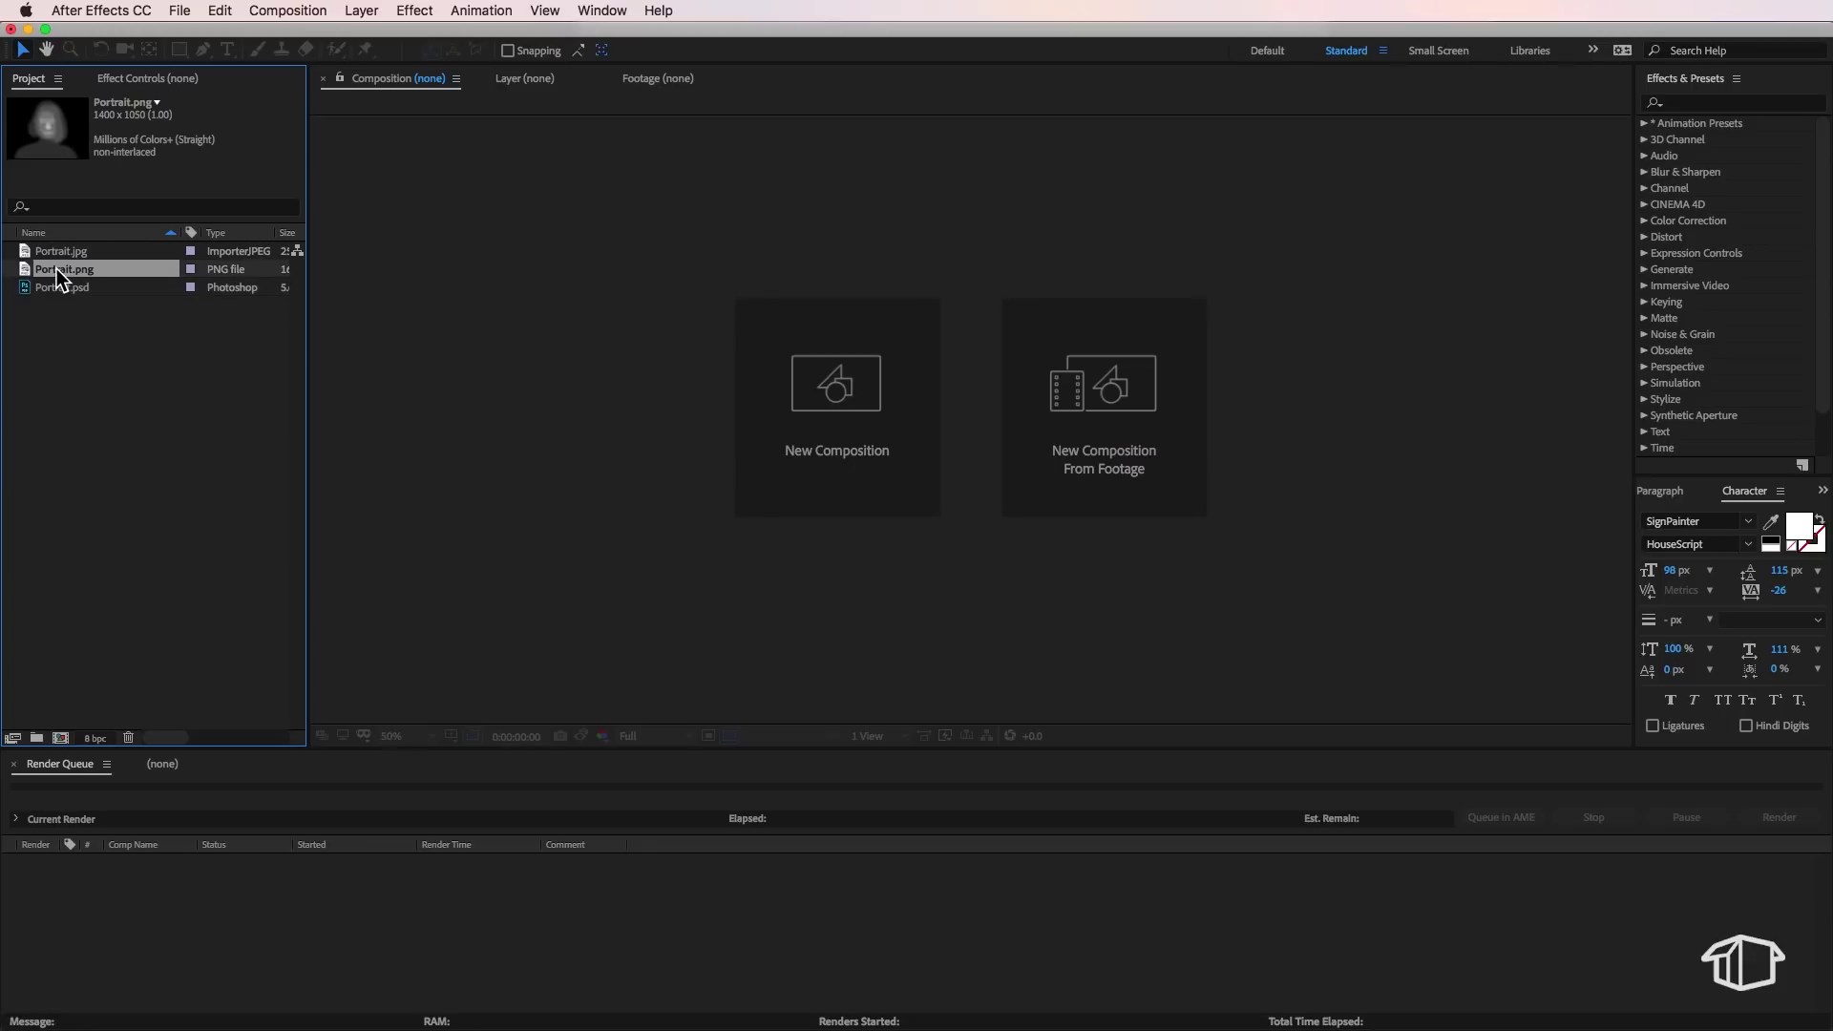
{"action": "right_click", "coordinate": [55, 268]}
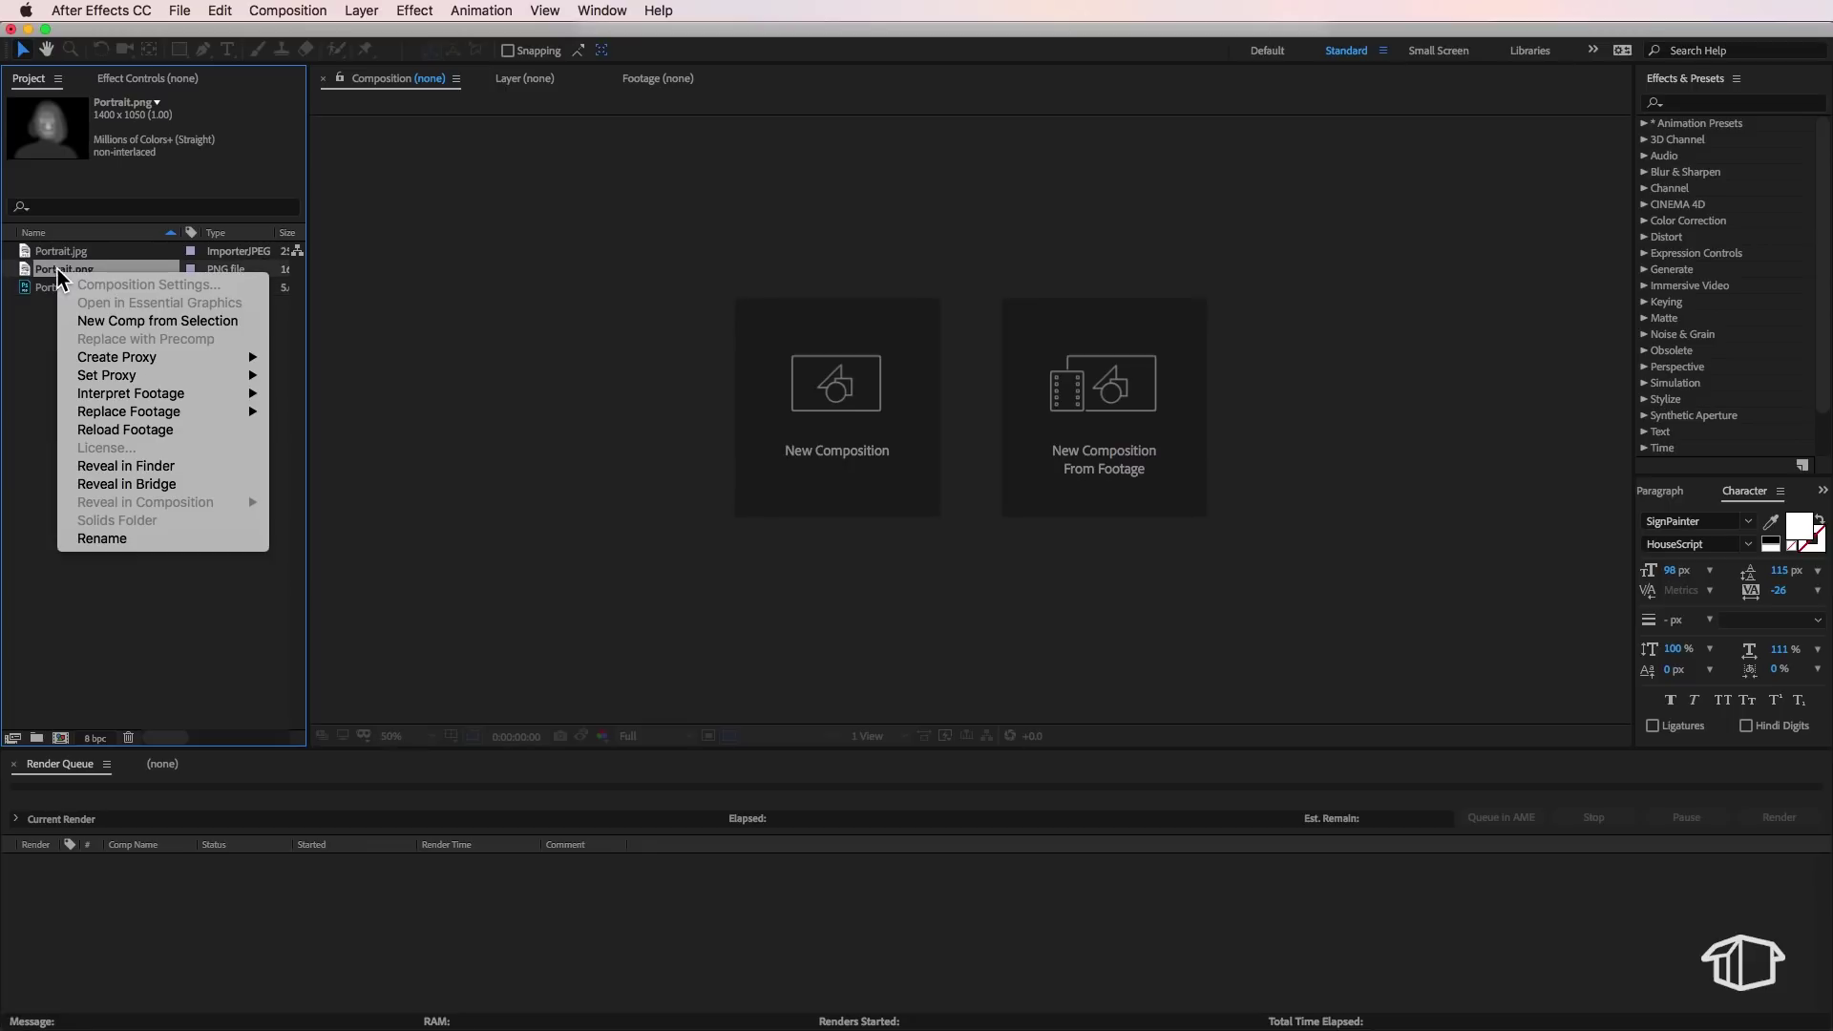
{"action": "left_click", "coordinate": [125, 321]}
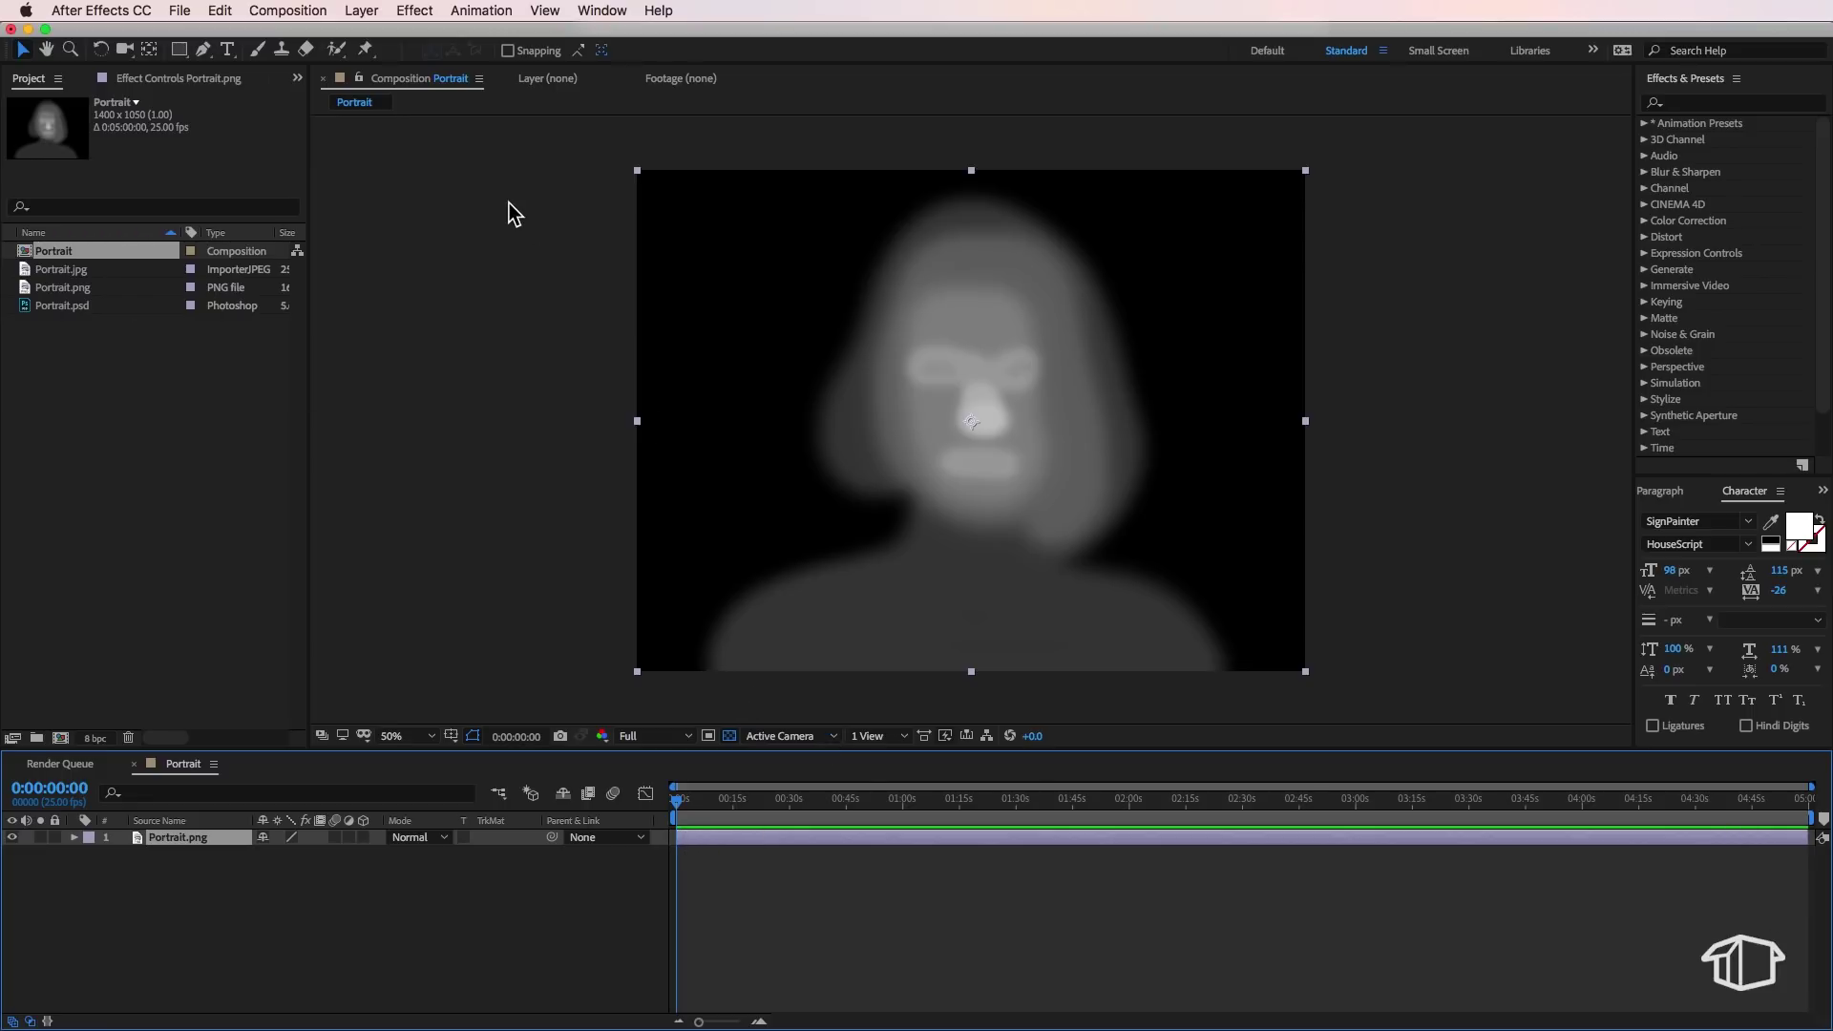
Apply a Gaussian Blur with Blurriness 41.1 to the Portrait.png layer
{"action": "left_click", "coordinate": [415, 11]}
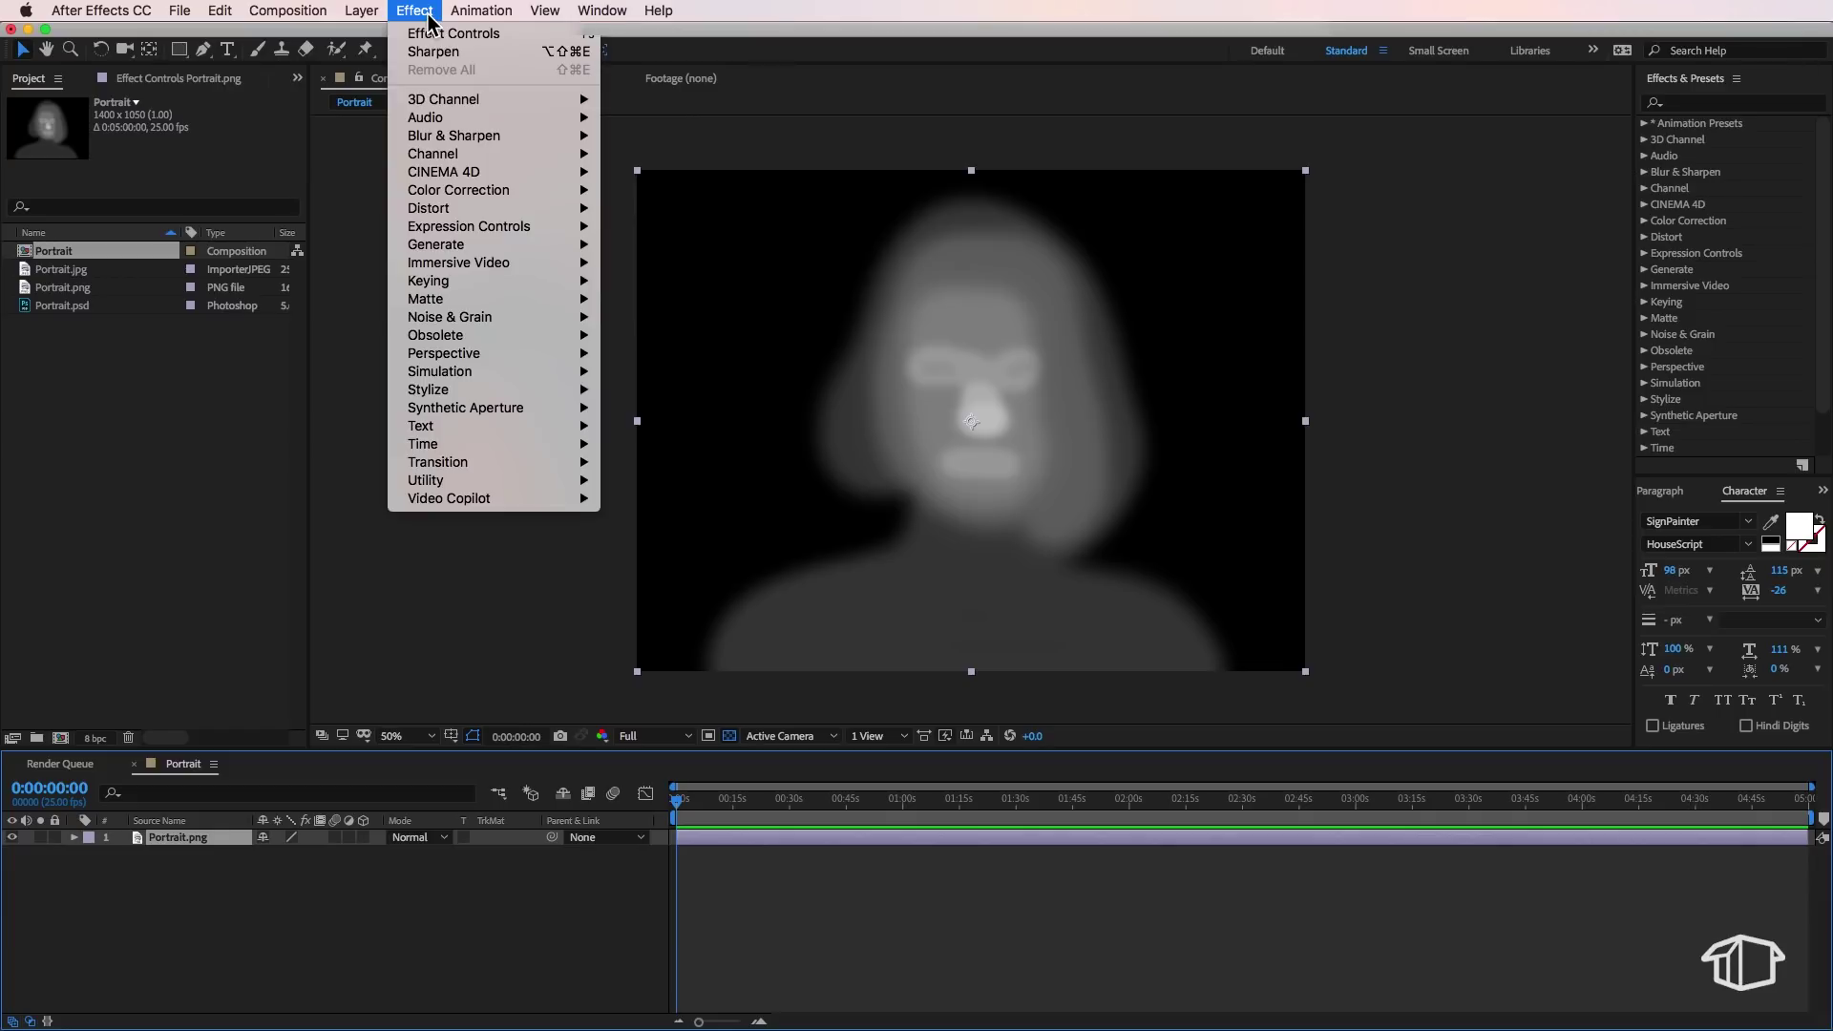
{"action": "mouse_move", "coordinate": [461, 138]}
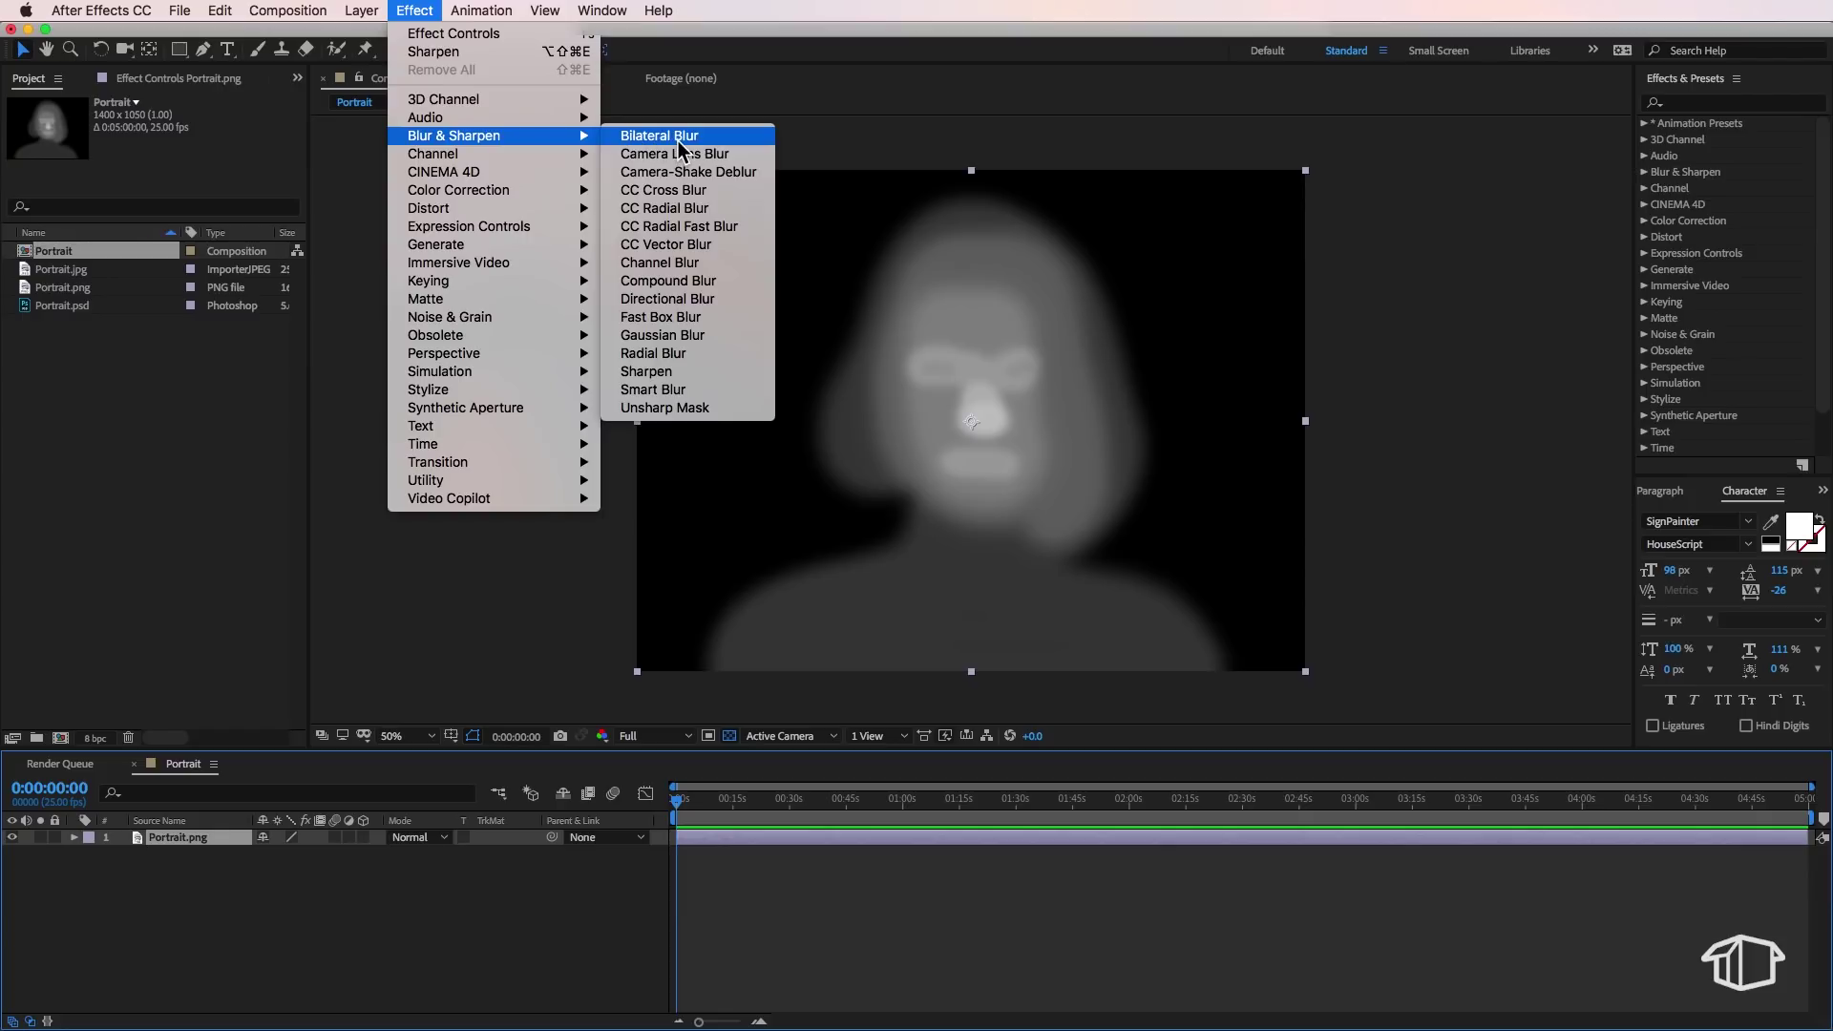
{"action": "left_click", "coordinate": [720, 334]}
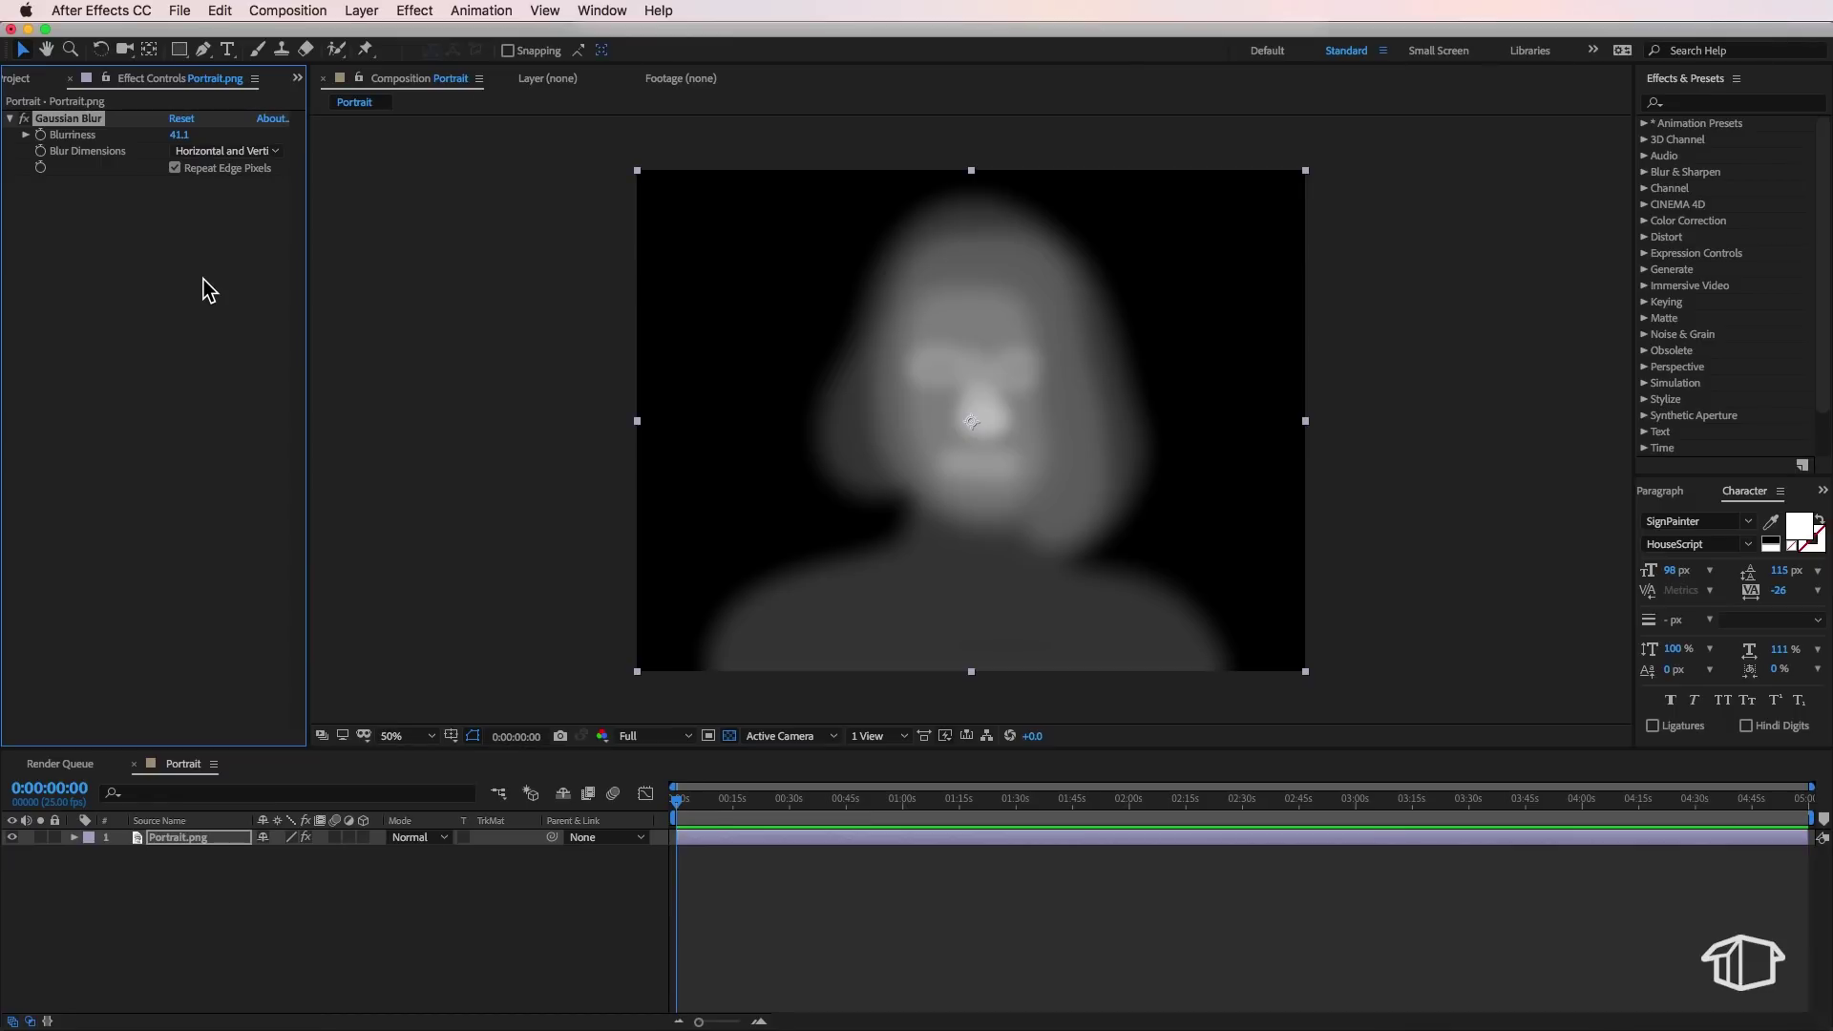
Create a Portrait 2 composition from the Portrait.jpg photo
{"action": "left_click", "coordinate": [12, 80]}
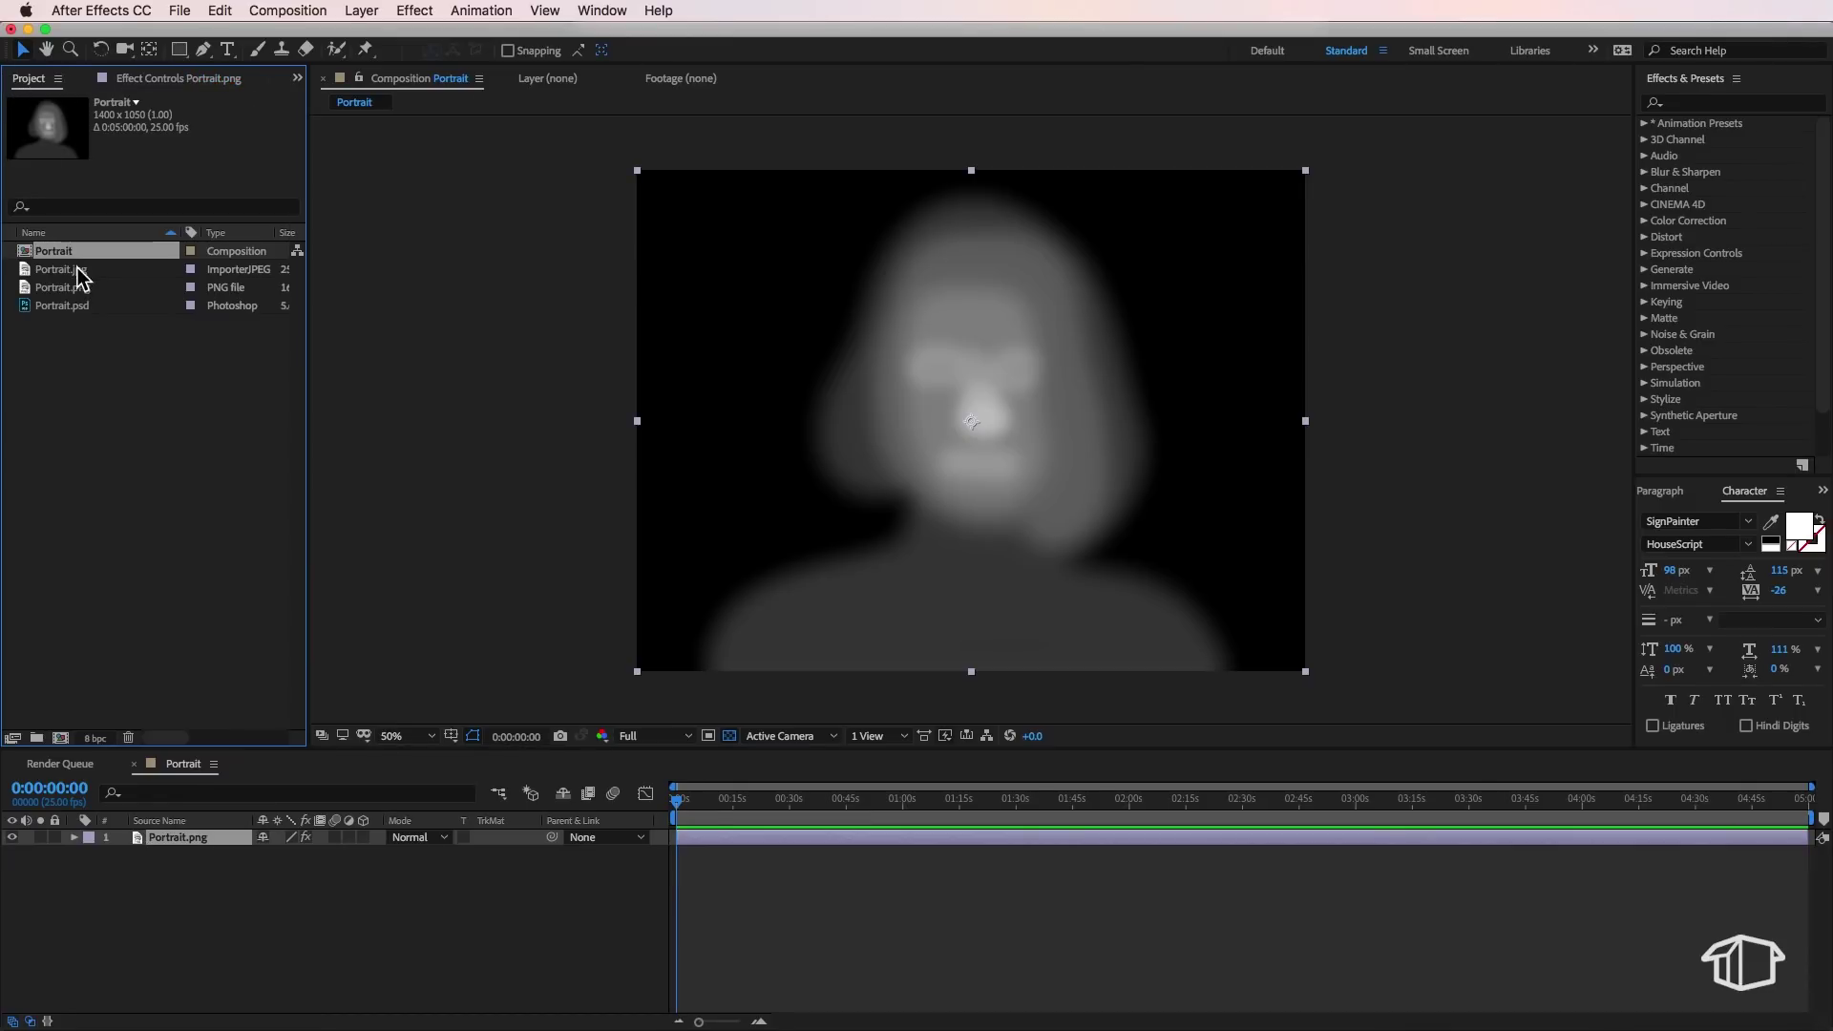
{"action": "left_click", "coordinate": [112, 367]}
{"action": "left_click", "coordinate": [69, 284]}
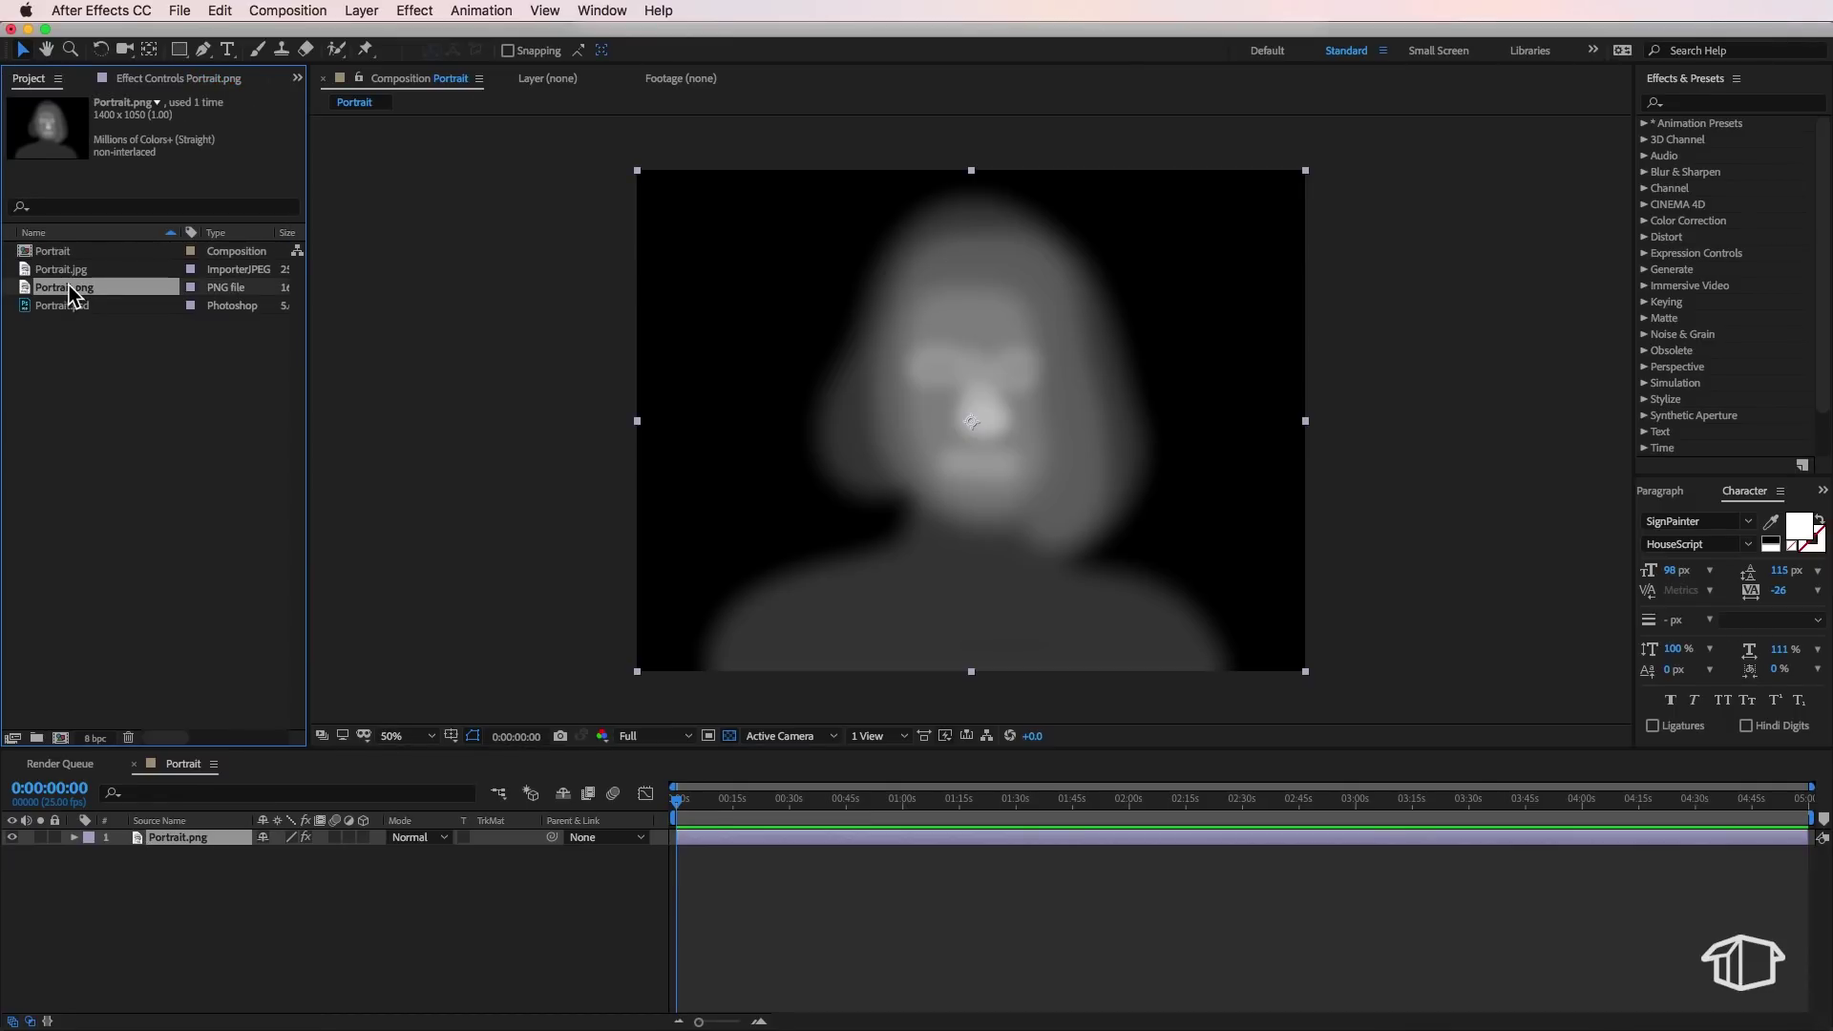
{"action": "left_click", "coordinate": [54, 268]}
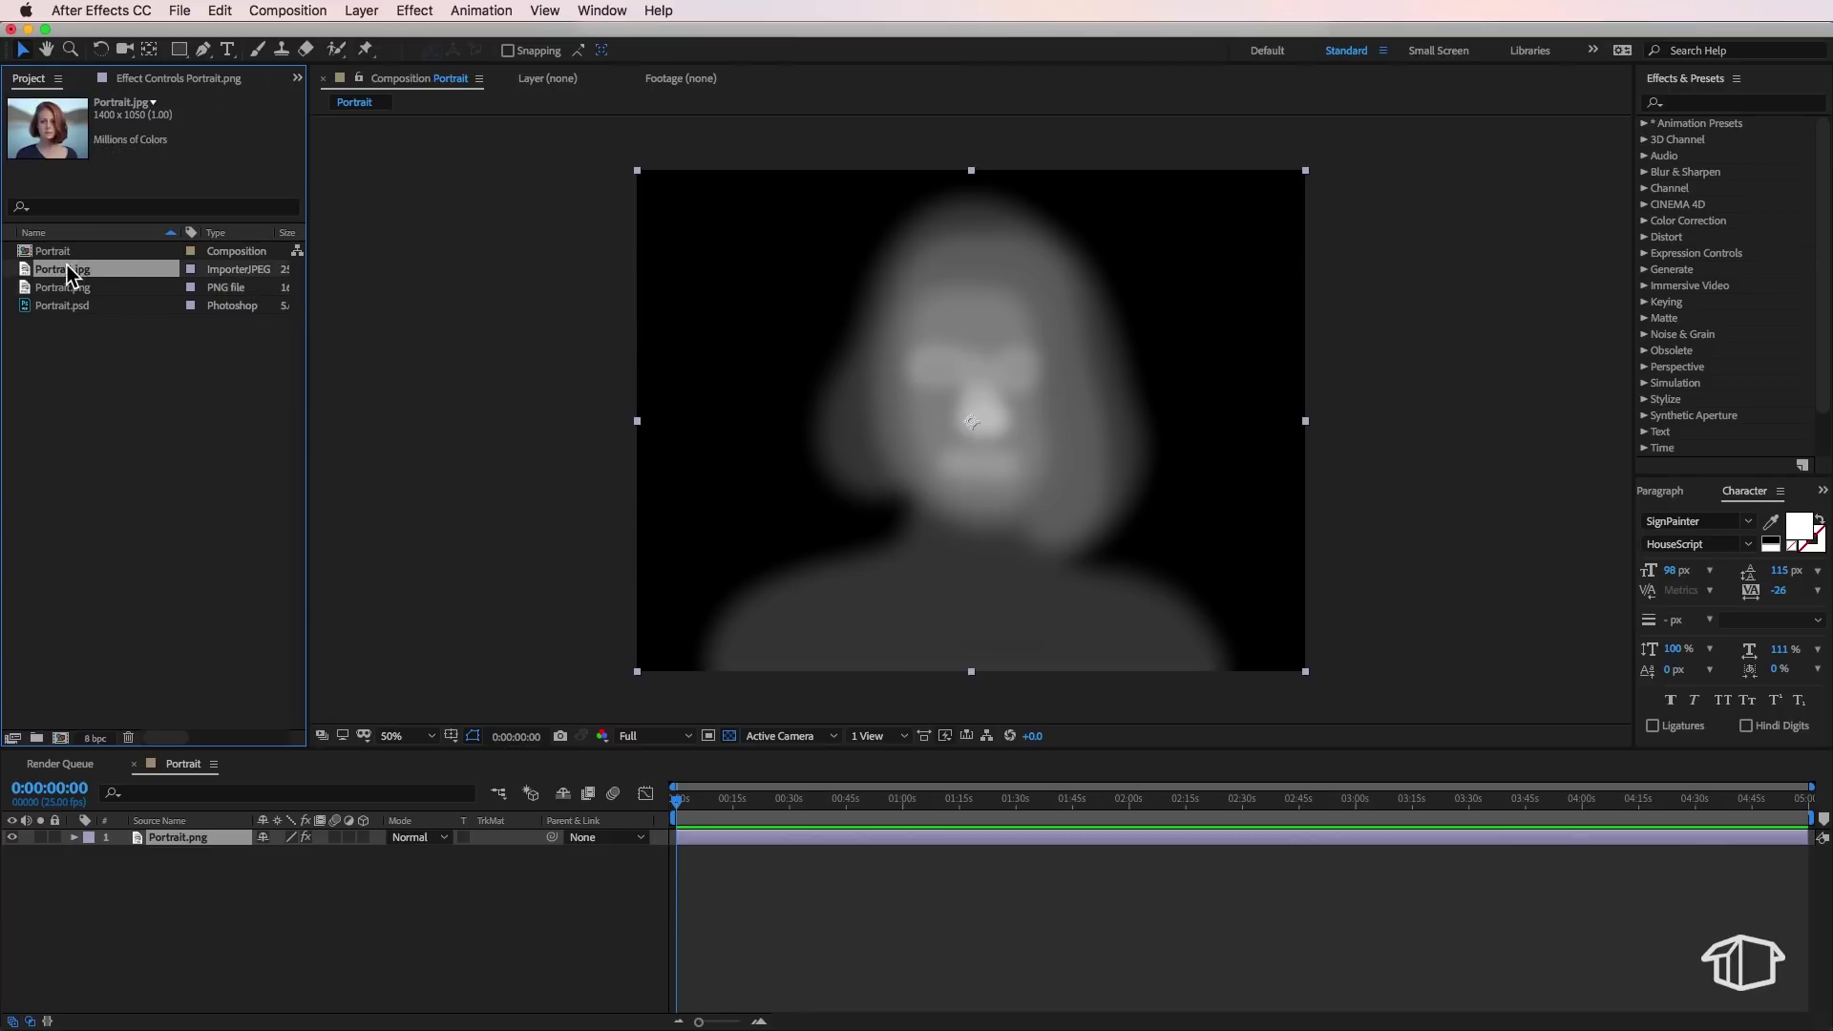
{"action": "right_click", "coordinate": [65, 273]}
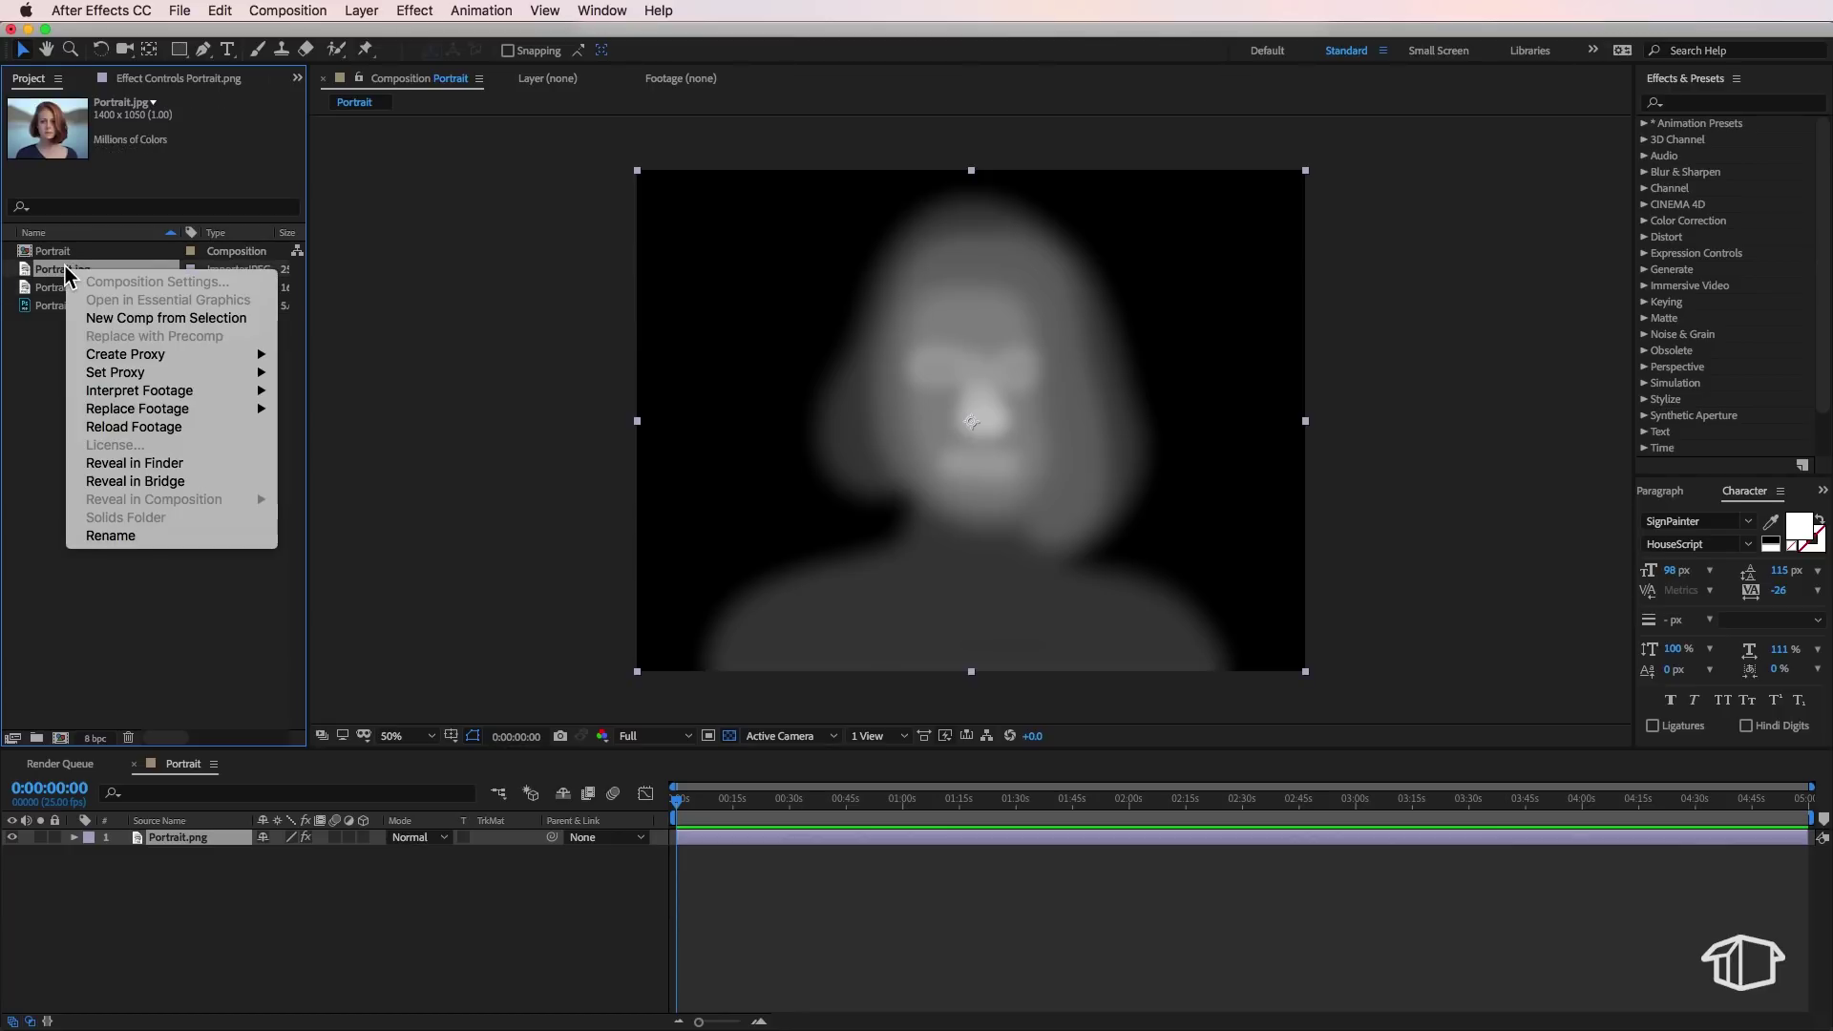
{"action": "left_click", "coordinate": [116, 317]}
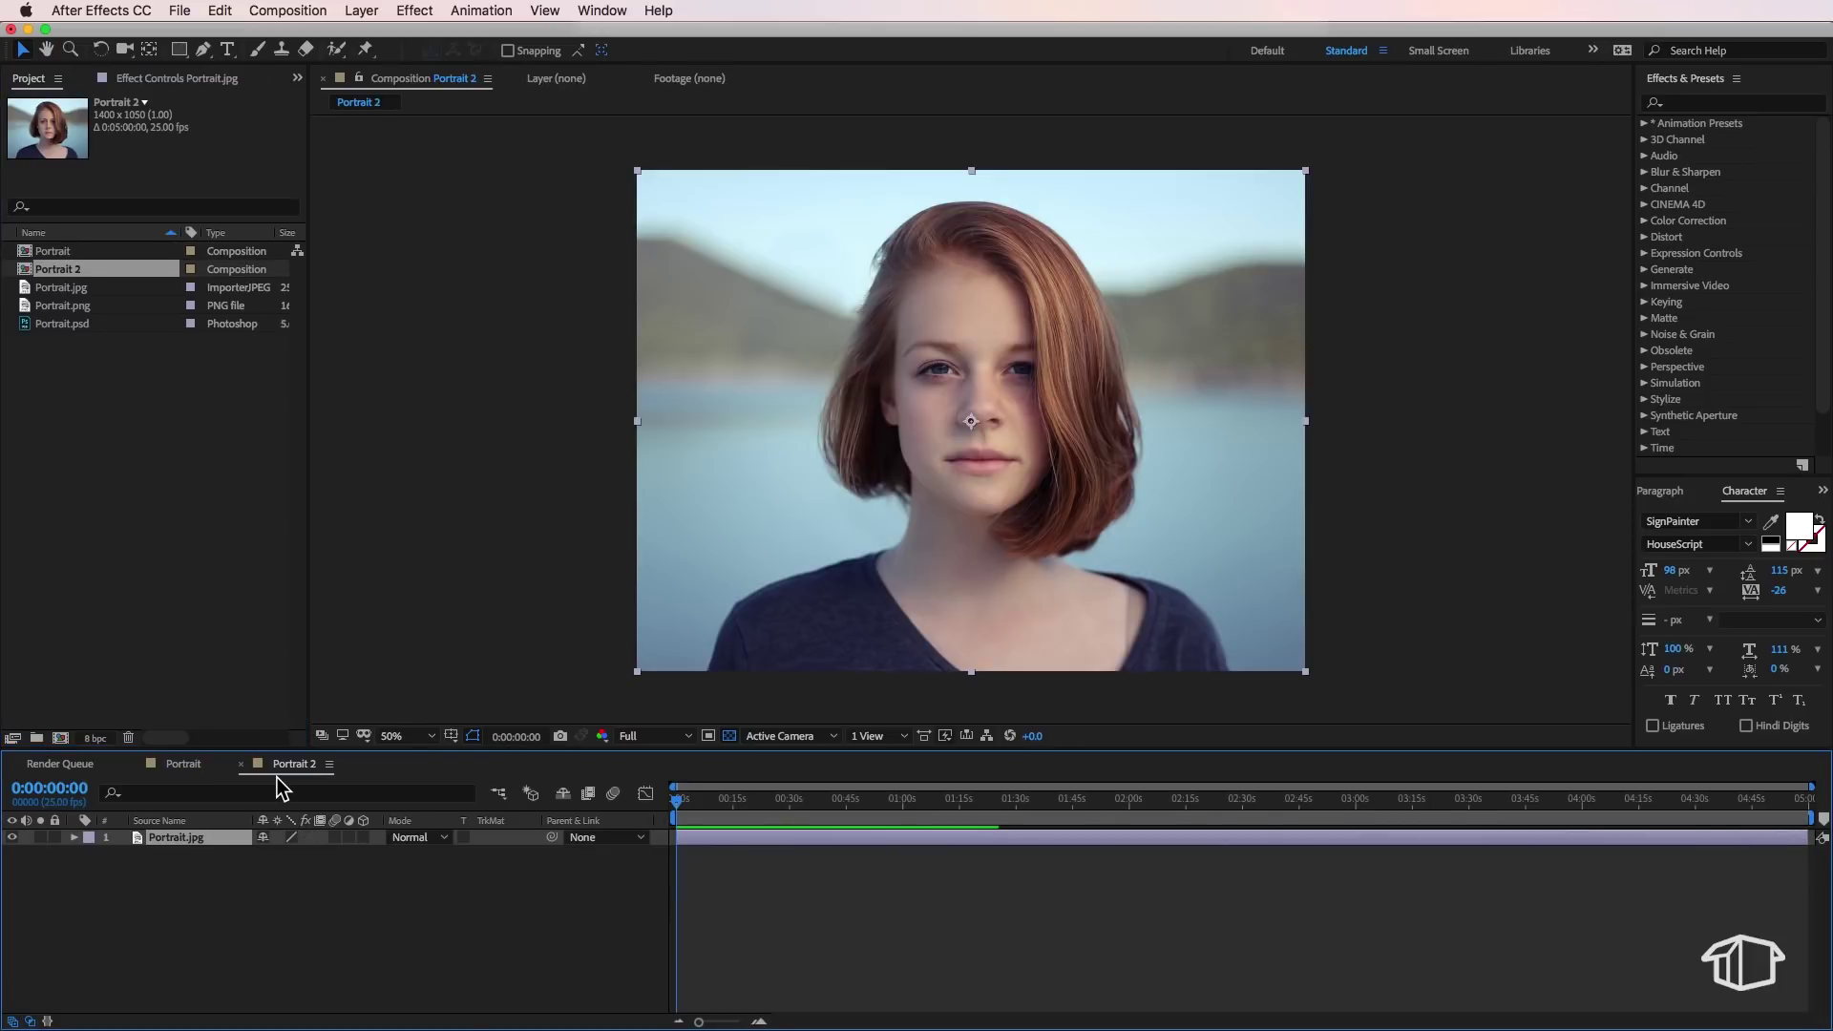
Nest the Portrait depth comp as a layer above the photo in Portrait 2
{"action": "left_click", "coordinate": [524, 970]}
{"action": "left_click", "coordinate": [196, 840]}
{"action": "left_click", "coordinate": [68, 252]}
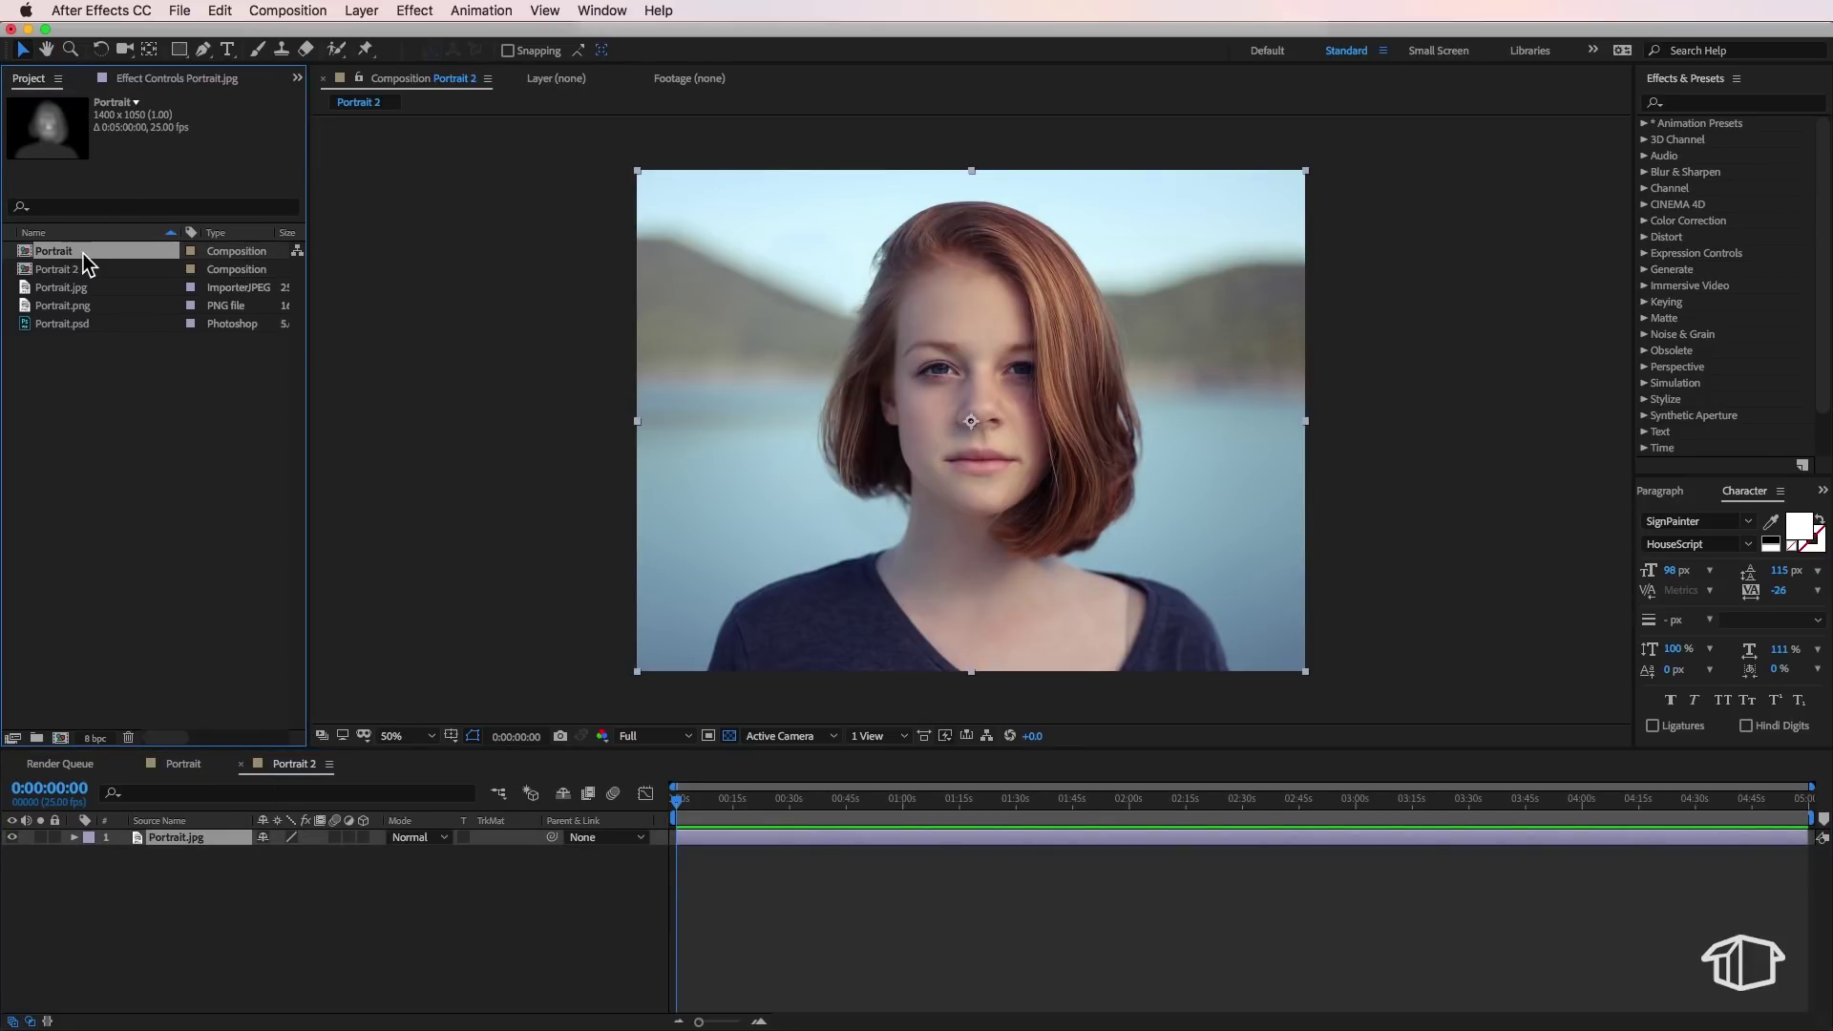
{"action": "left_click_drag", "start_coordinate": [73, 254], "coordinate": [203, 835]}
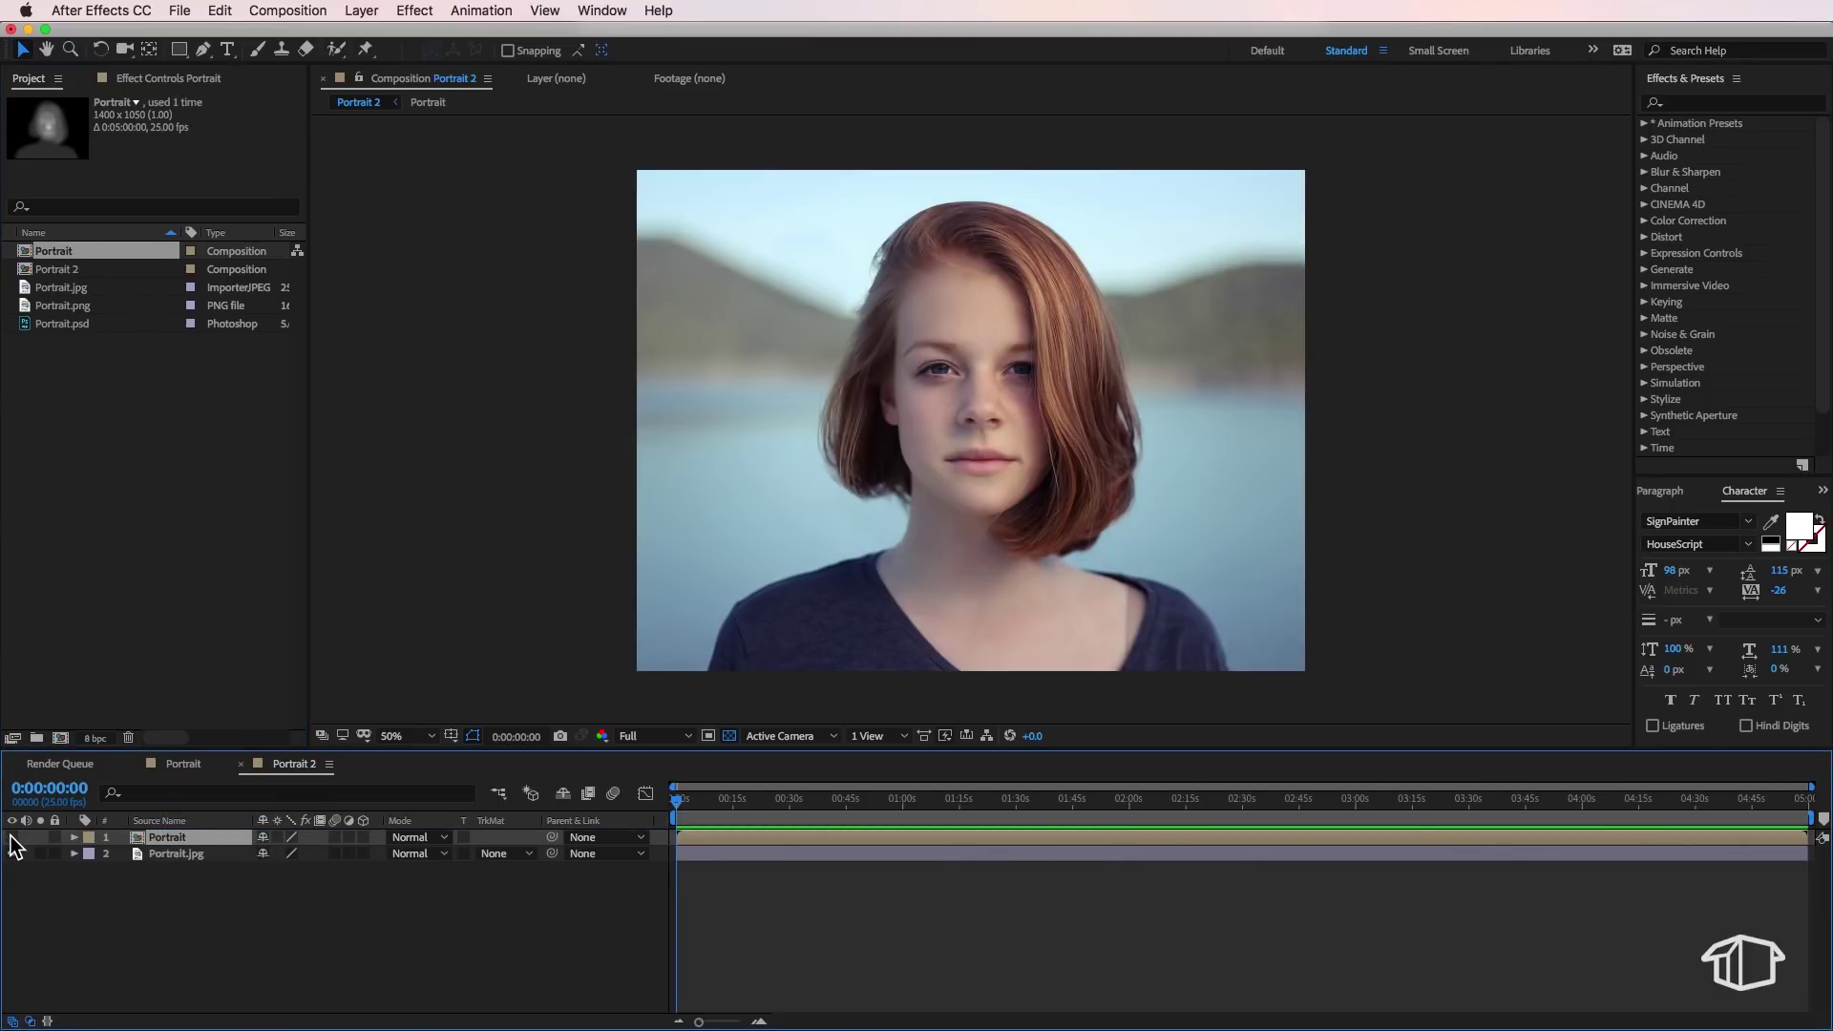
{"action": "left_click", "coordinate": [12, 837]}
{"action": "left_click", "coordinate": [11, 837]}
{"action": "left_click", "coordinate": [168, 852]}
{"action": "left_click", "coordinate": [168, 838], "text": "shift"}
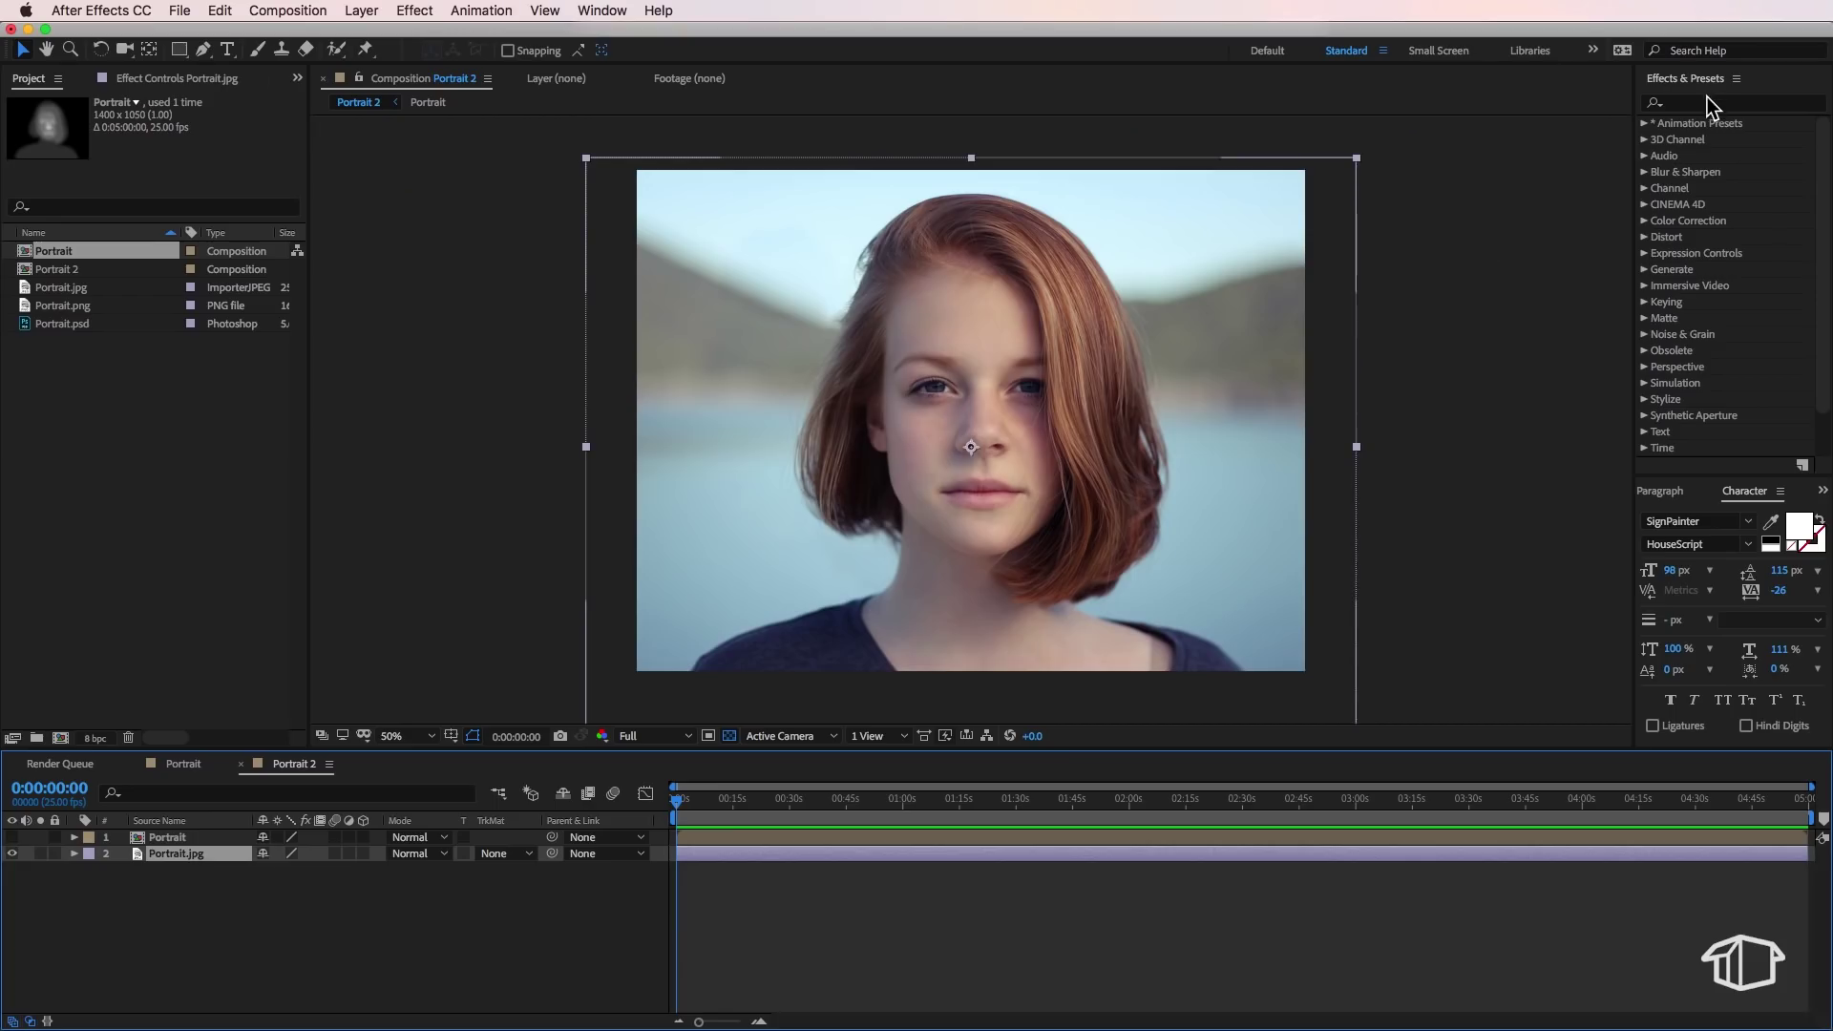
Search Effects & Presets for 'displa' and drag Distort > Displacement Map onto the Portrait.jpg layer
{"action": "left_click", "coordinate": [1699, 102]}
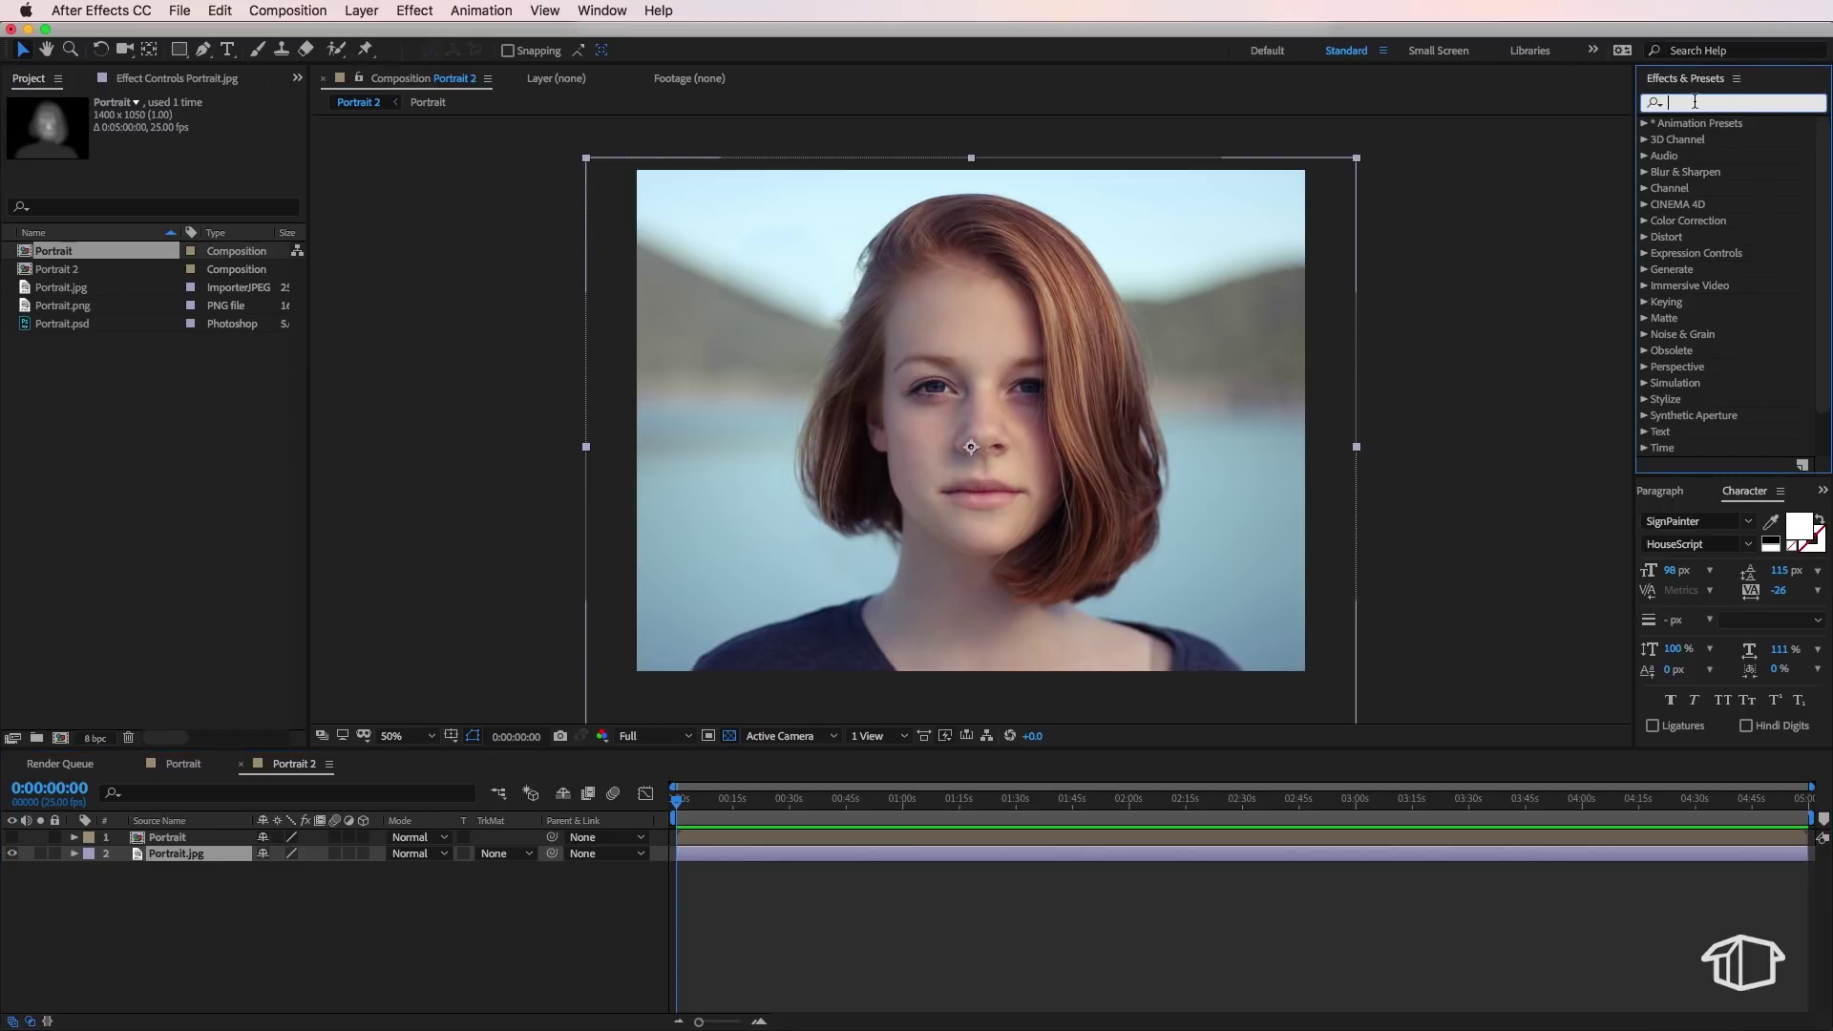
{"action": "type", "text": "dis"}
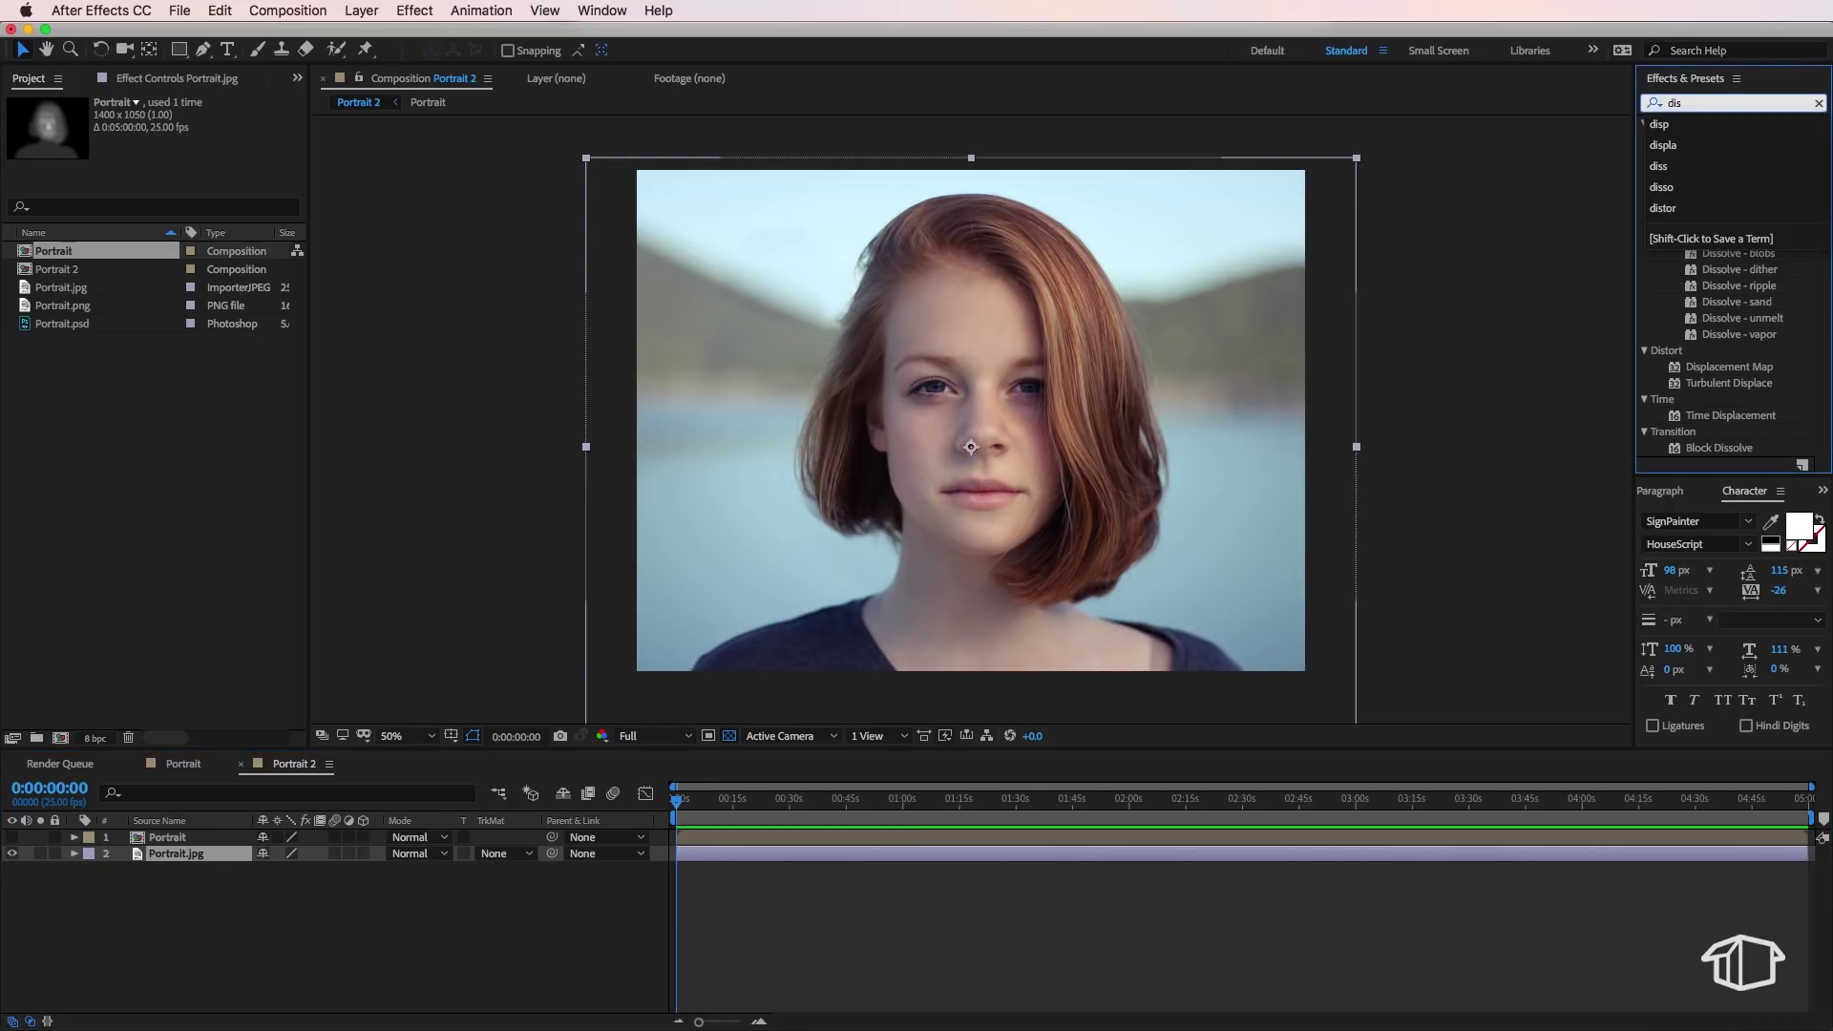
{"action": "type", "text": "pla"}
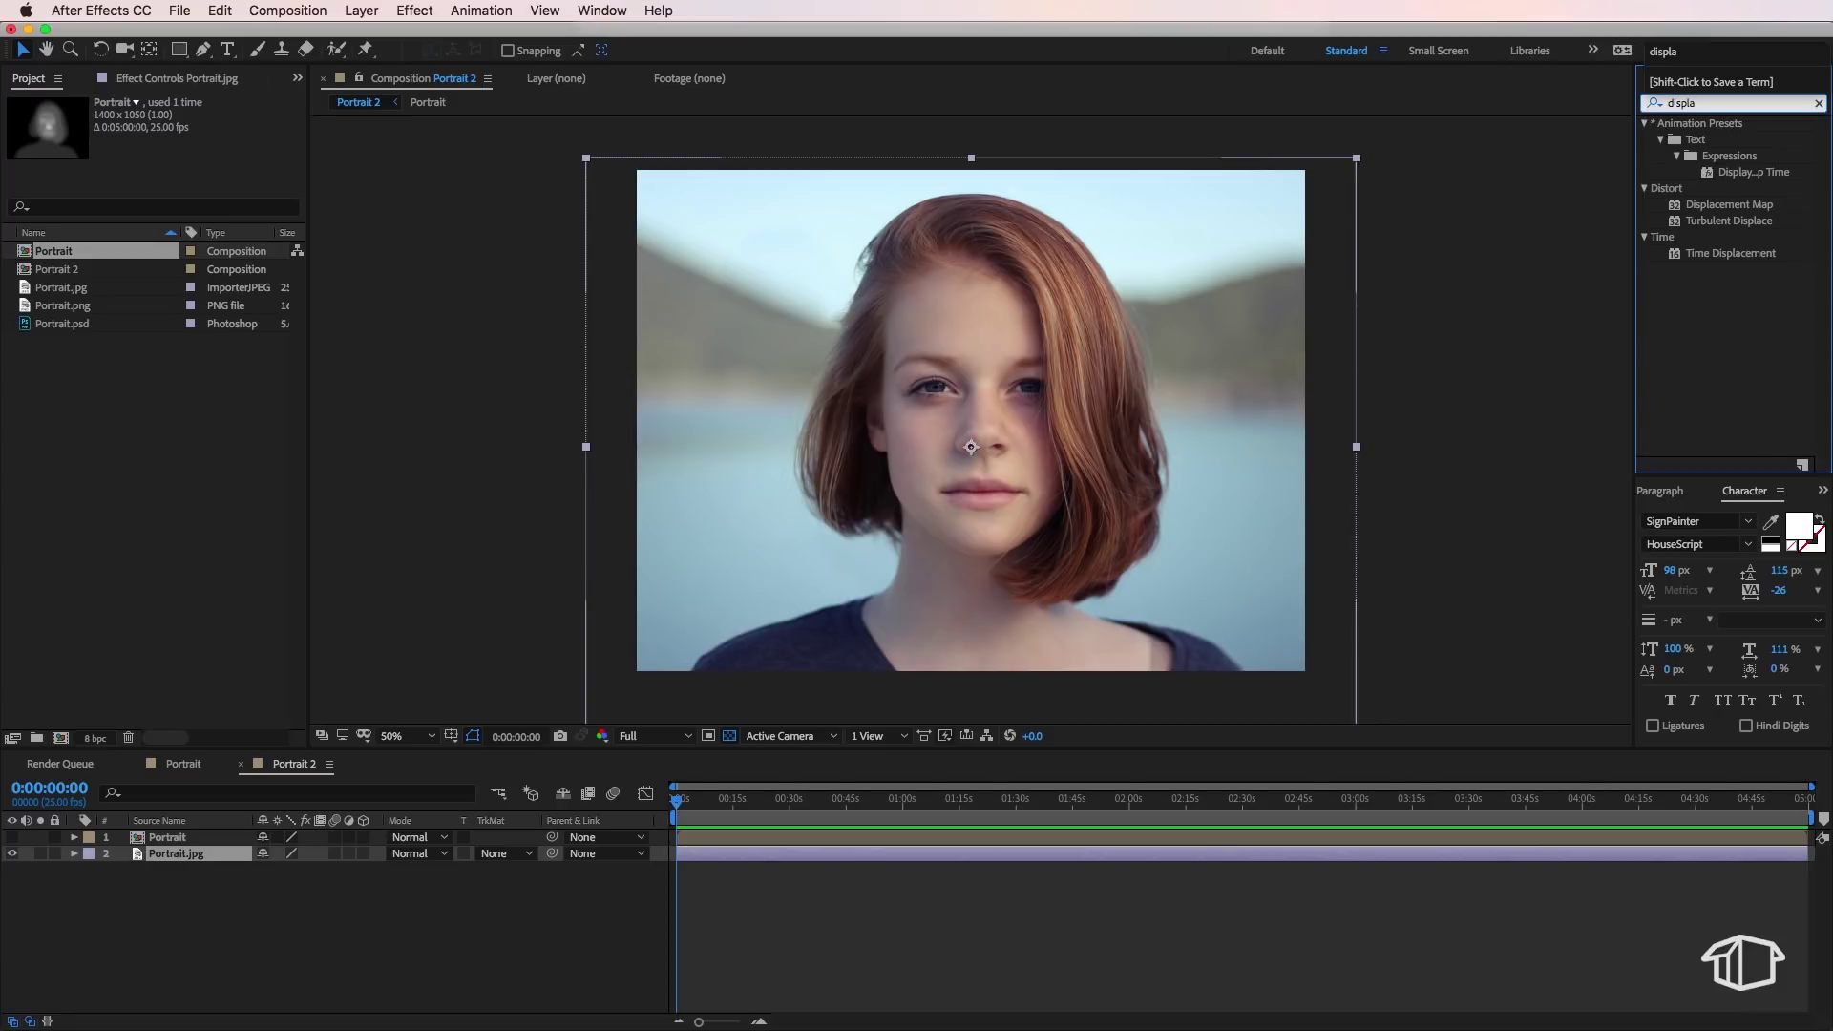
{"action": "left_click", "coordinate": [1742, 204]}
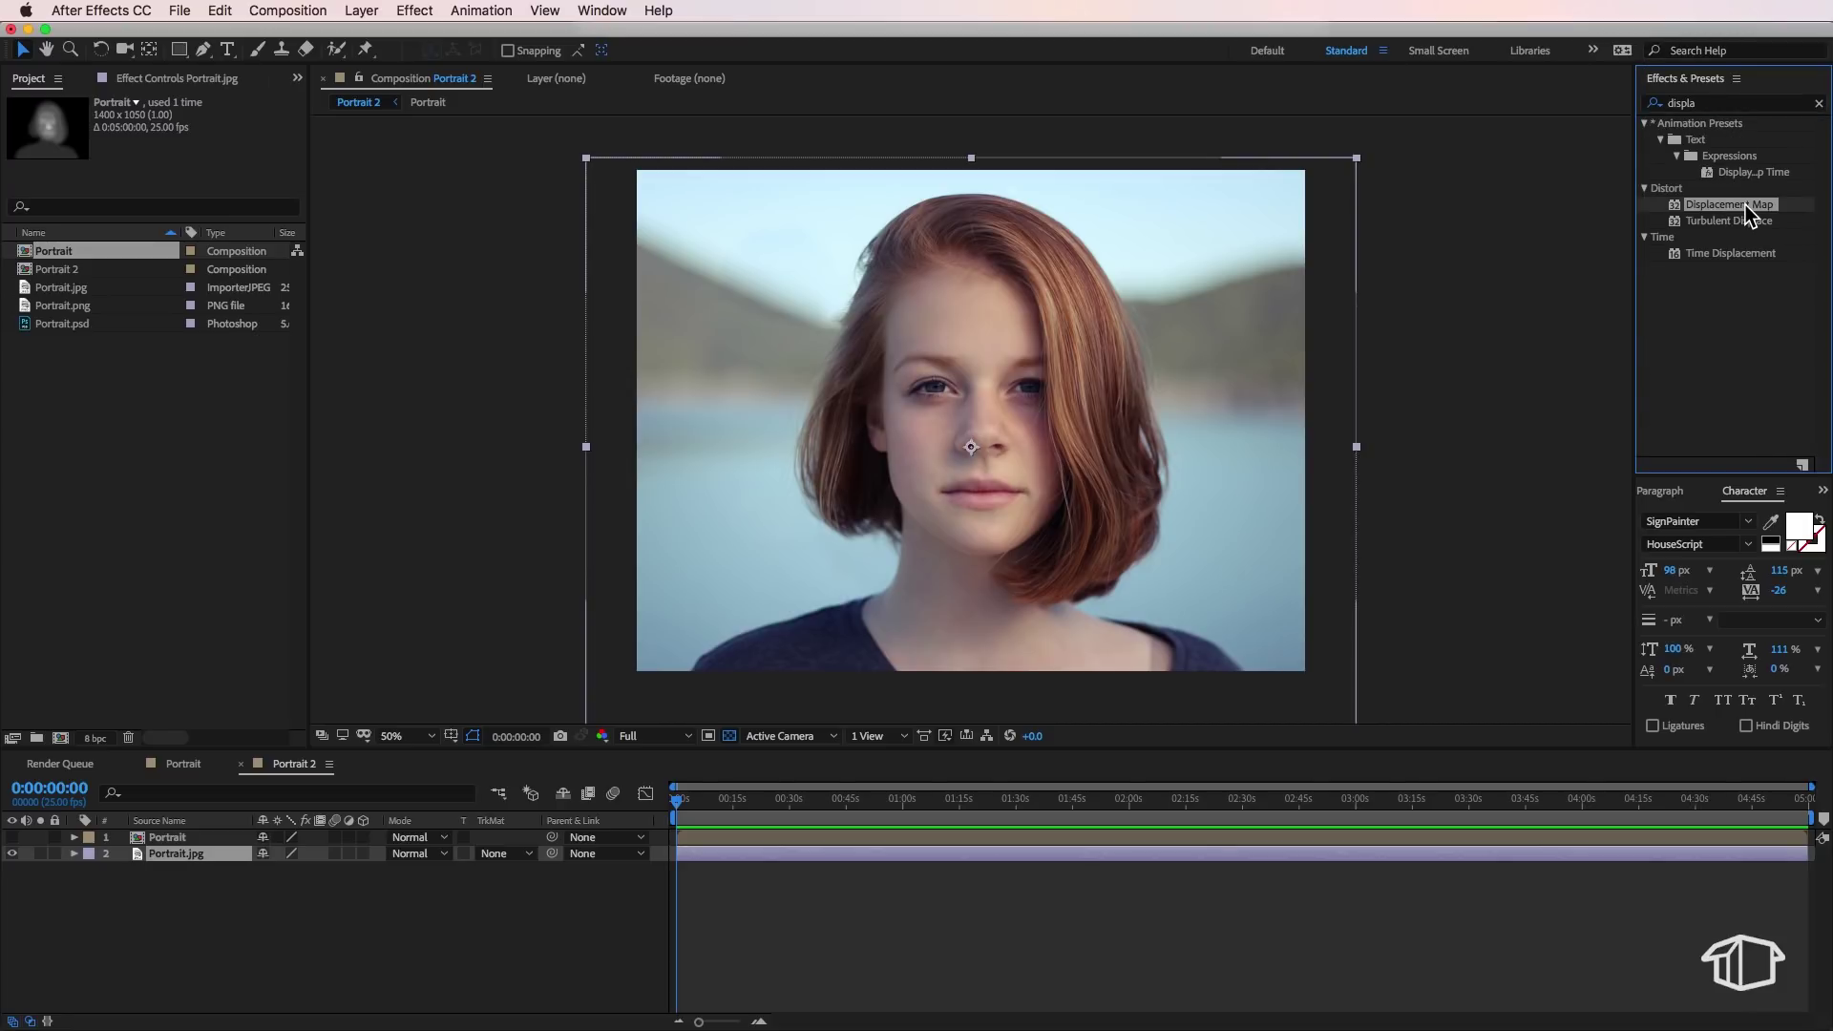
{"action": "left_click_drag", "start_coordinate": [1744, 205], "coordinate": [656, 688]}
{"action": "left_click_drag", "start_coordinate": [253, 833], "coordinate": [206, 853]}
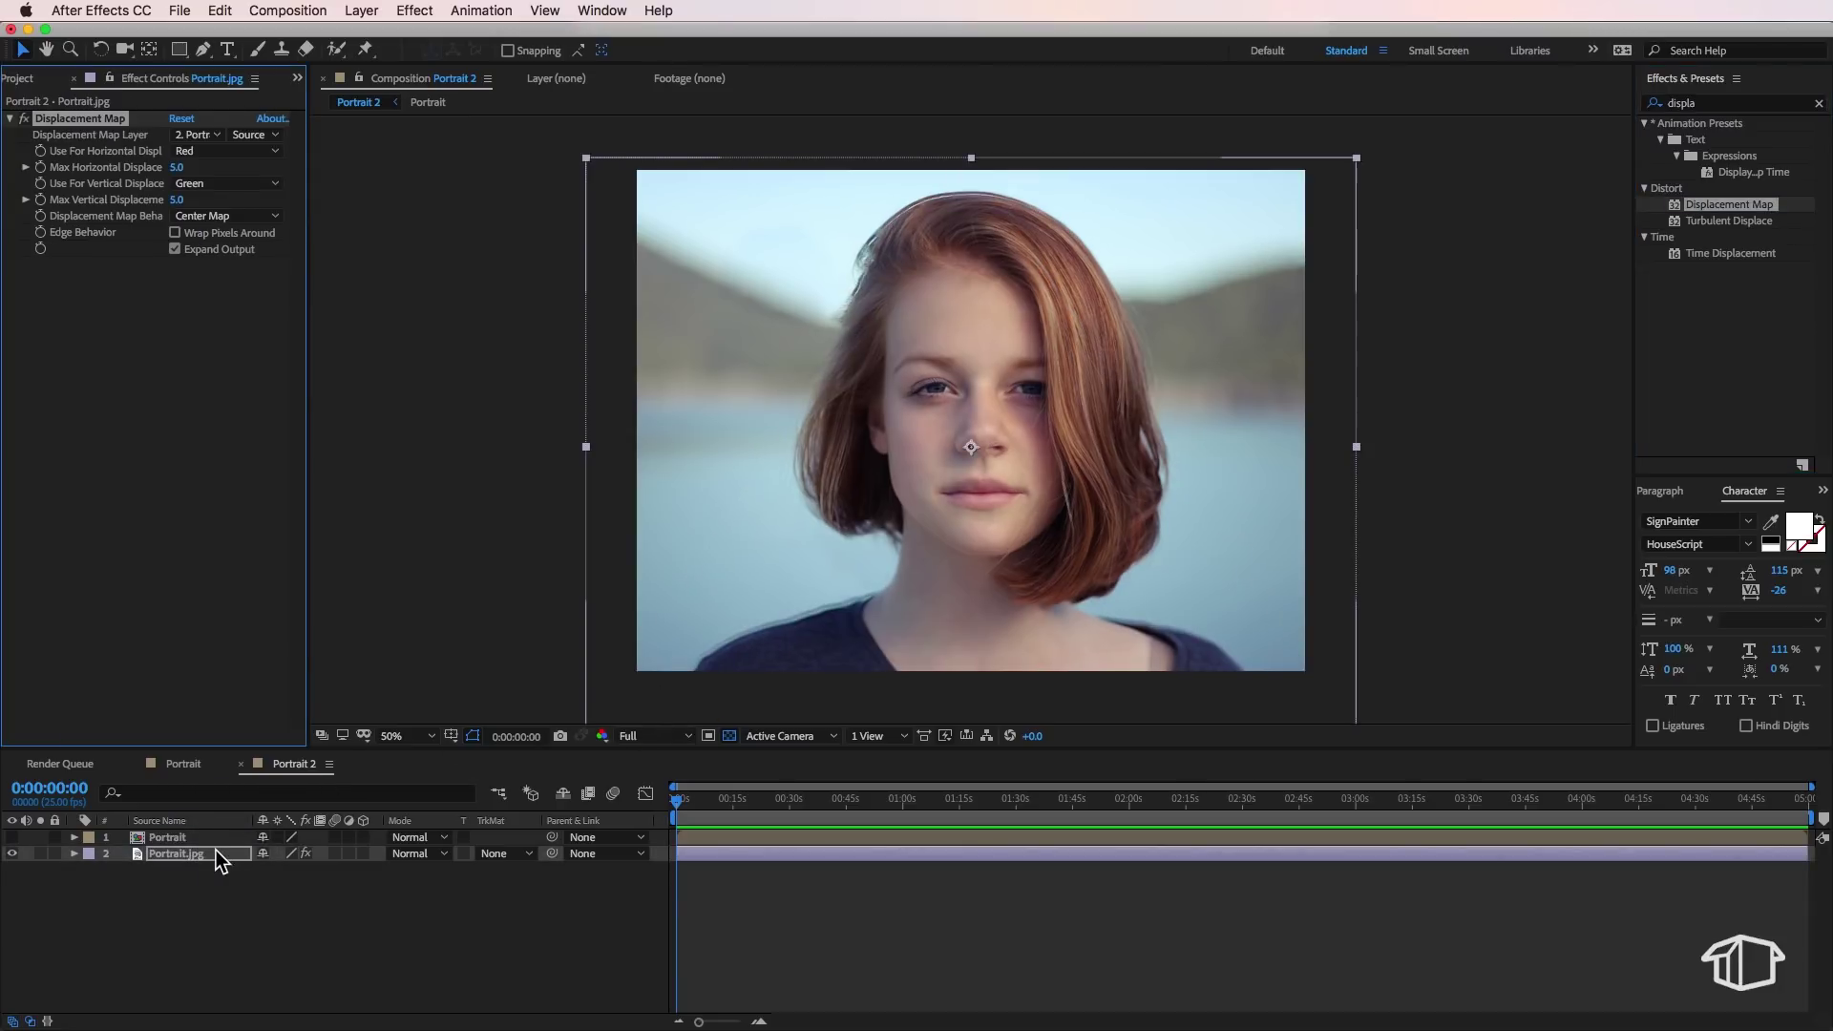
Set Displacement Map Layer to 1. Portrait, both channels to Luminance, horizontal 7.0 and vertical 0.0
{"action": "left_click", "coordinate": [198, 848]}
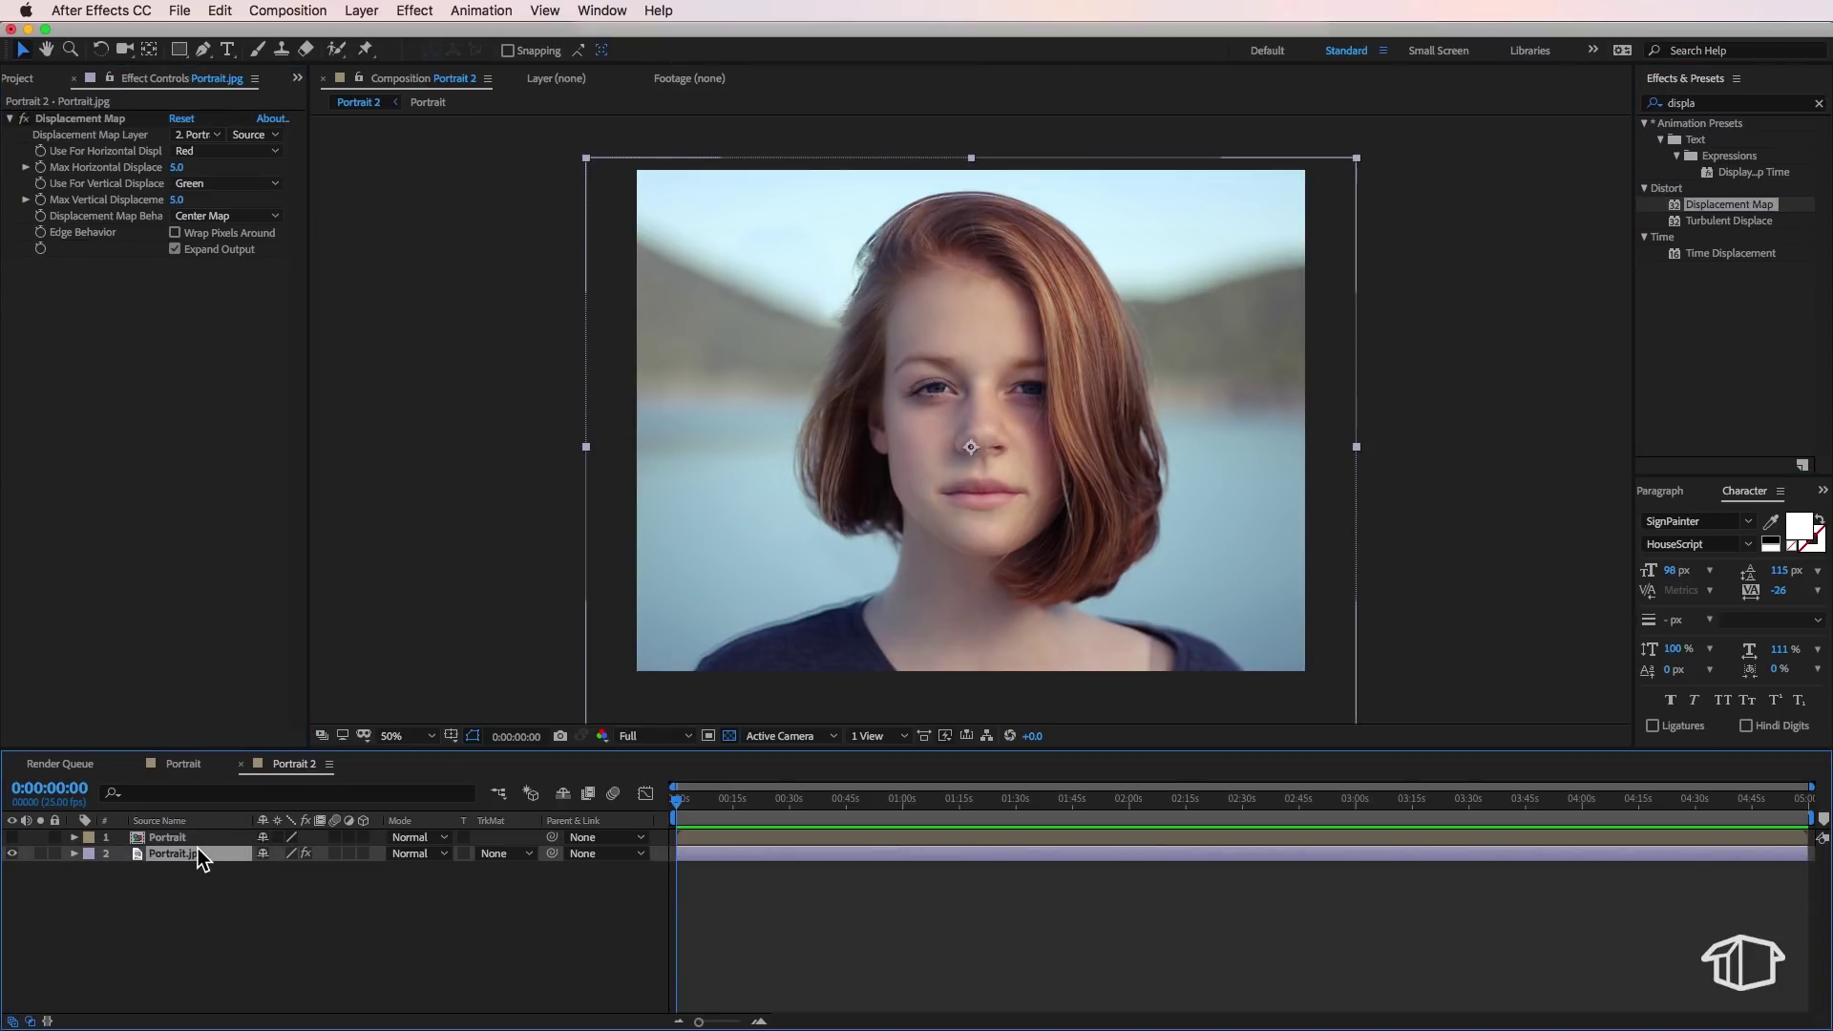
{"action": "left_click", "coordinate": [197, 135]}
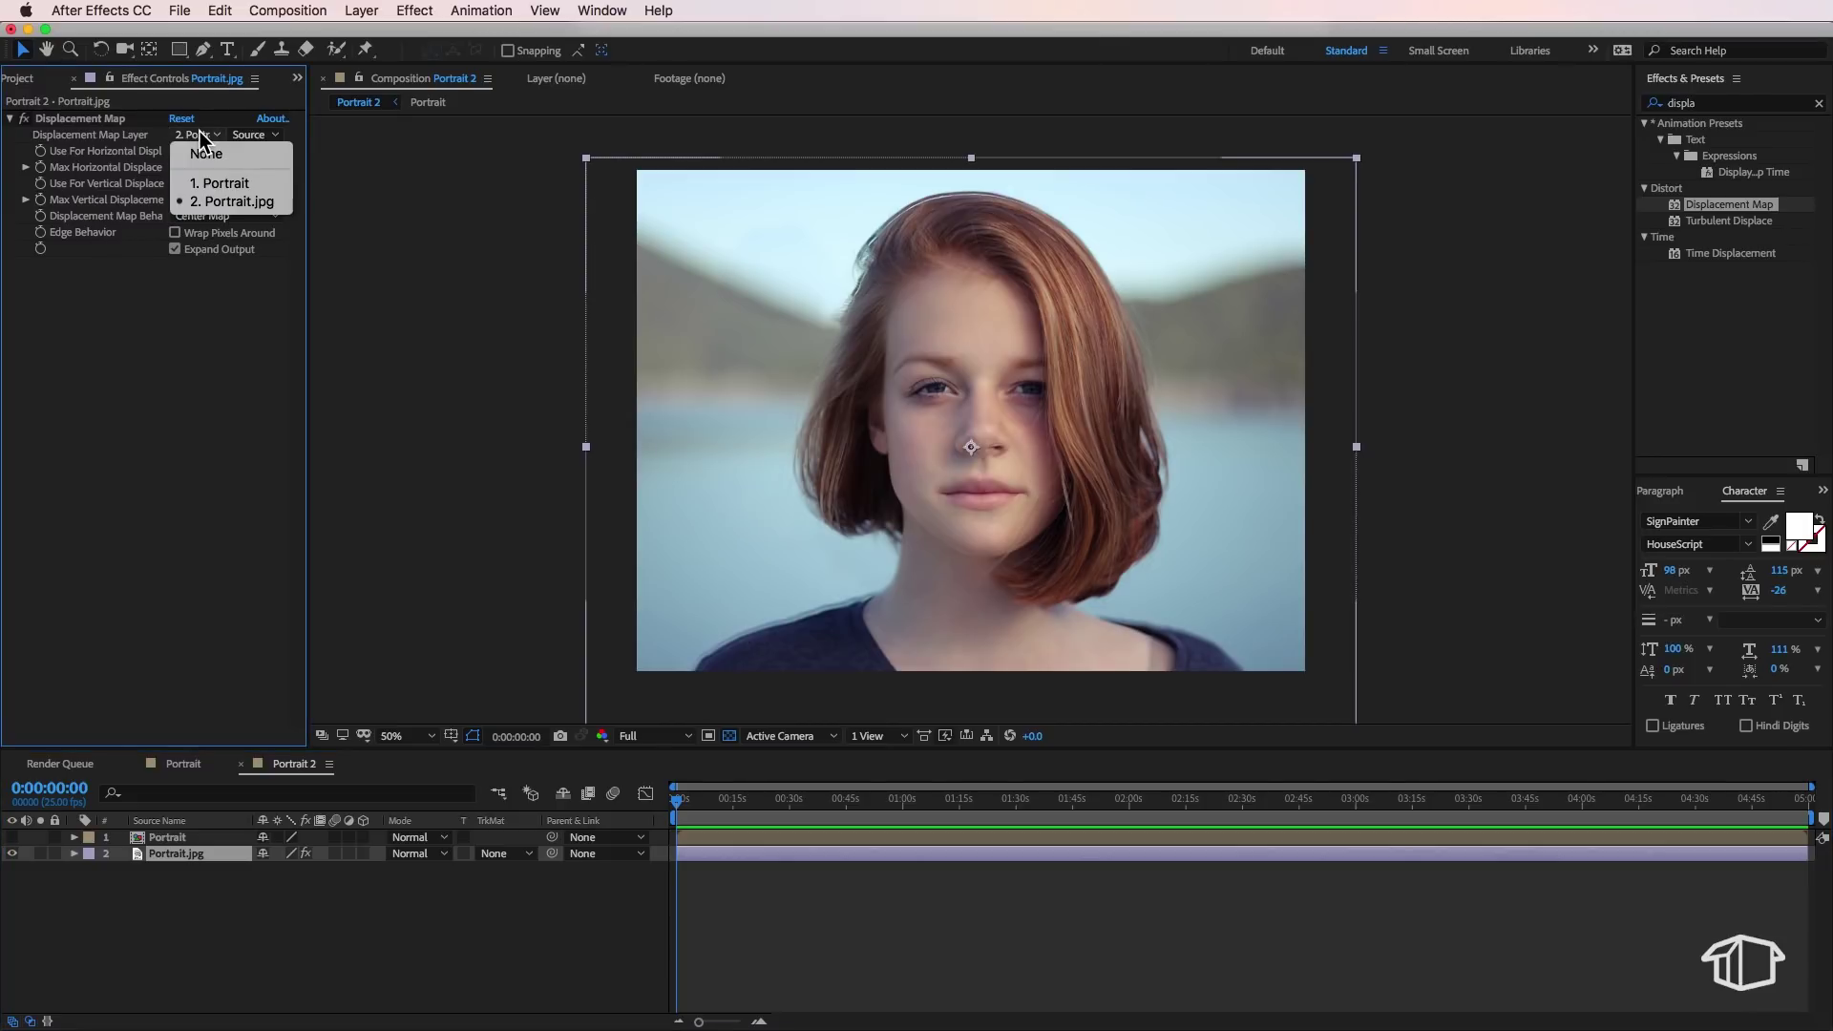
{"action": "left_click", "coordinate": [208, 182]}
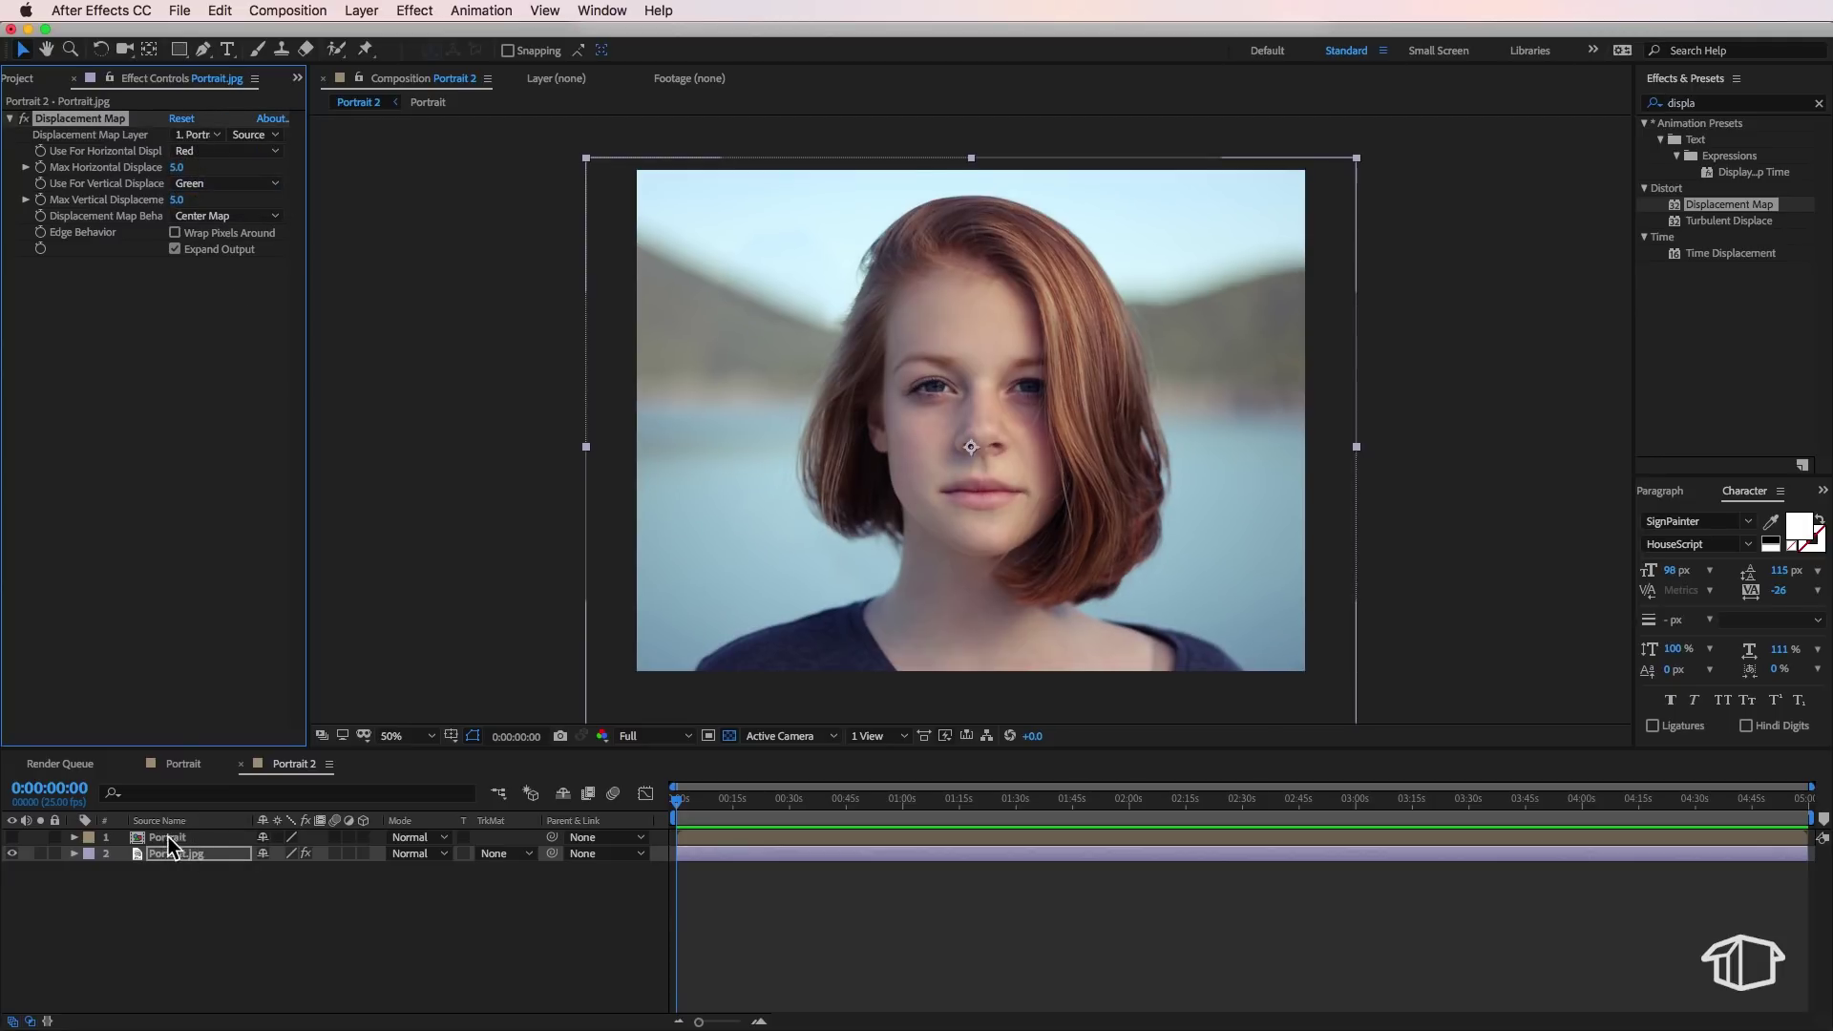
{"action": "left_click", "coordinate": [235, 151]}
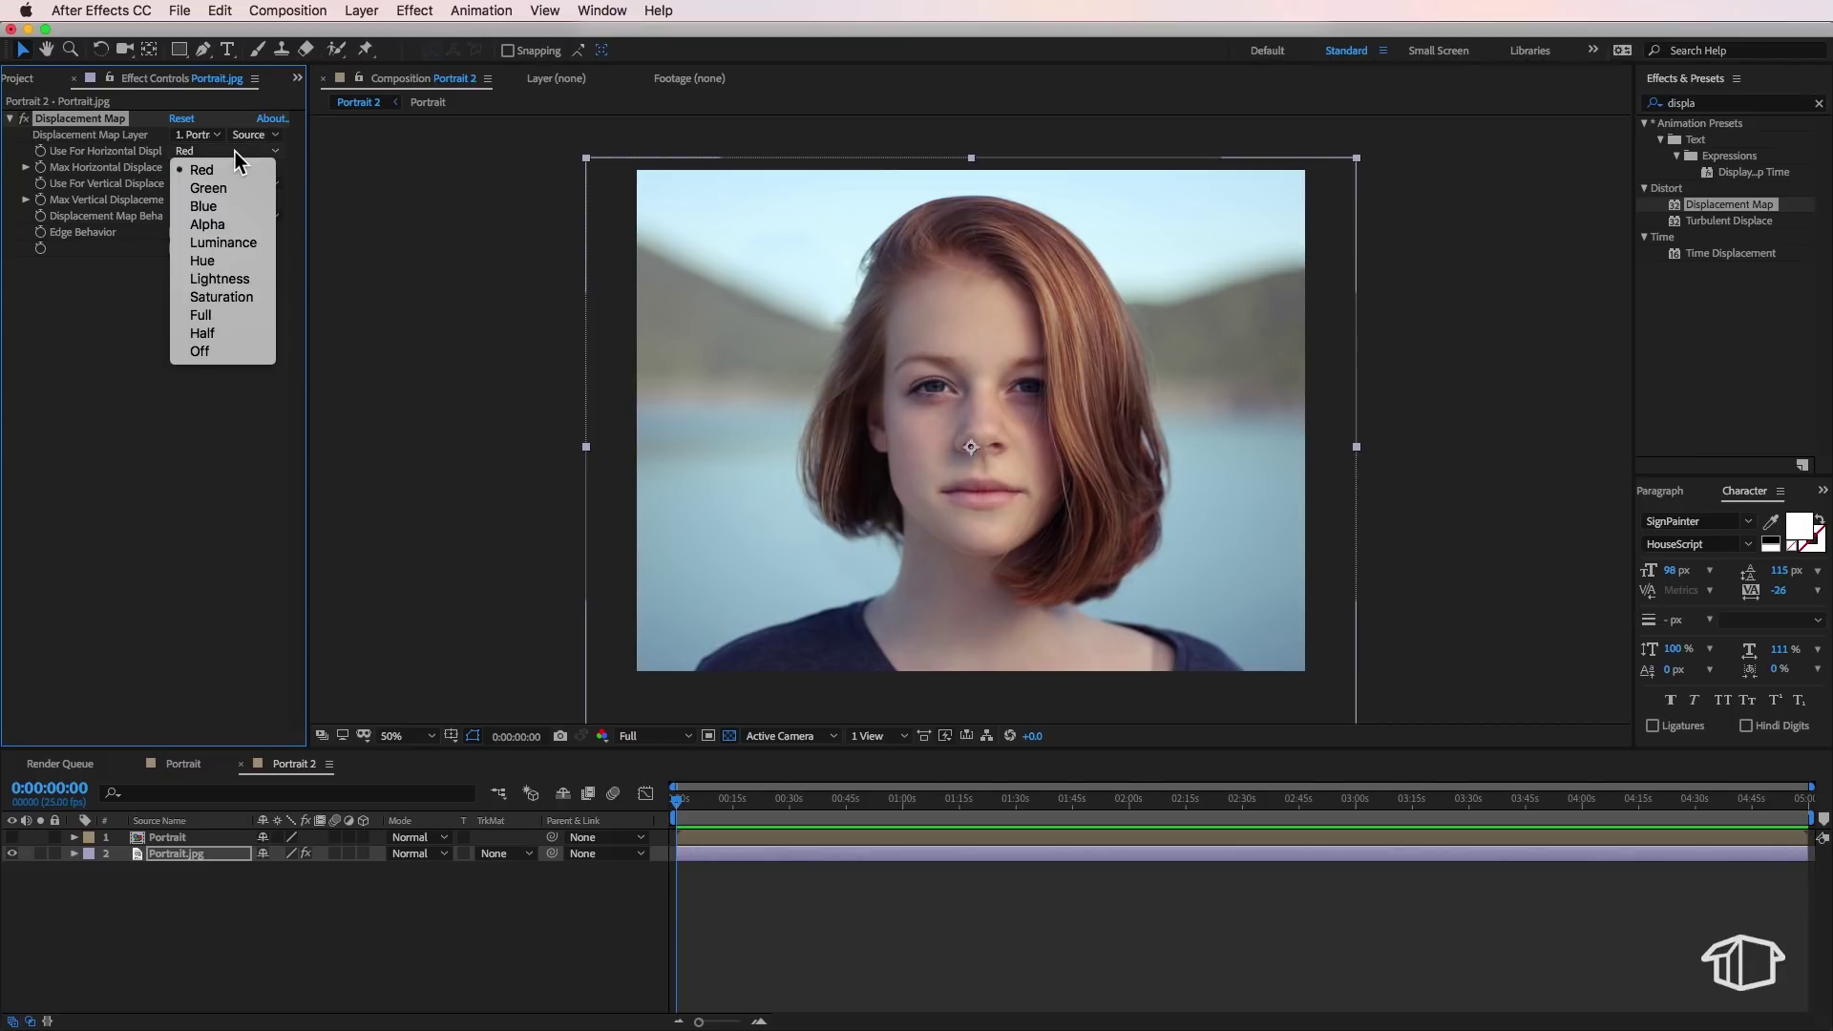
{"action": "left_click", "coordinate": [233, 241]}
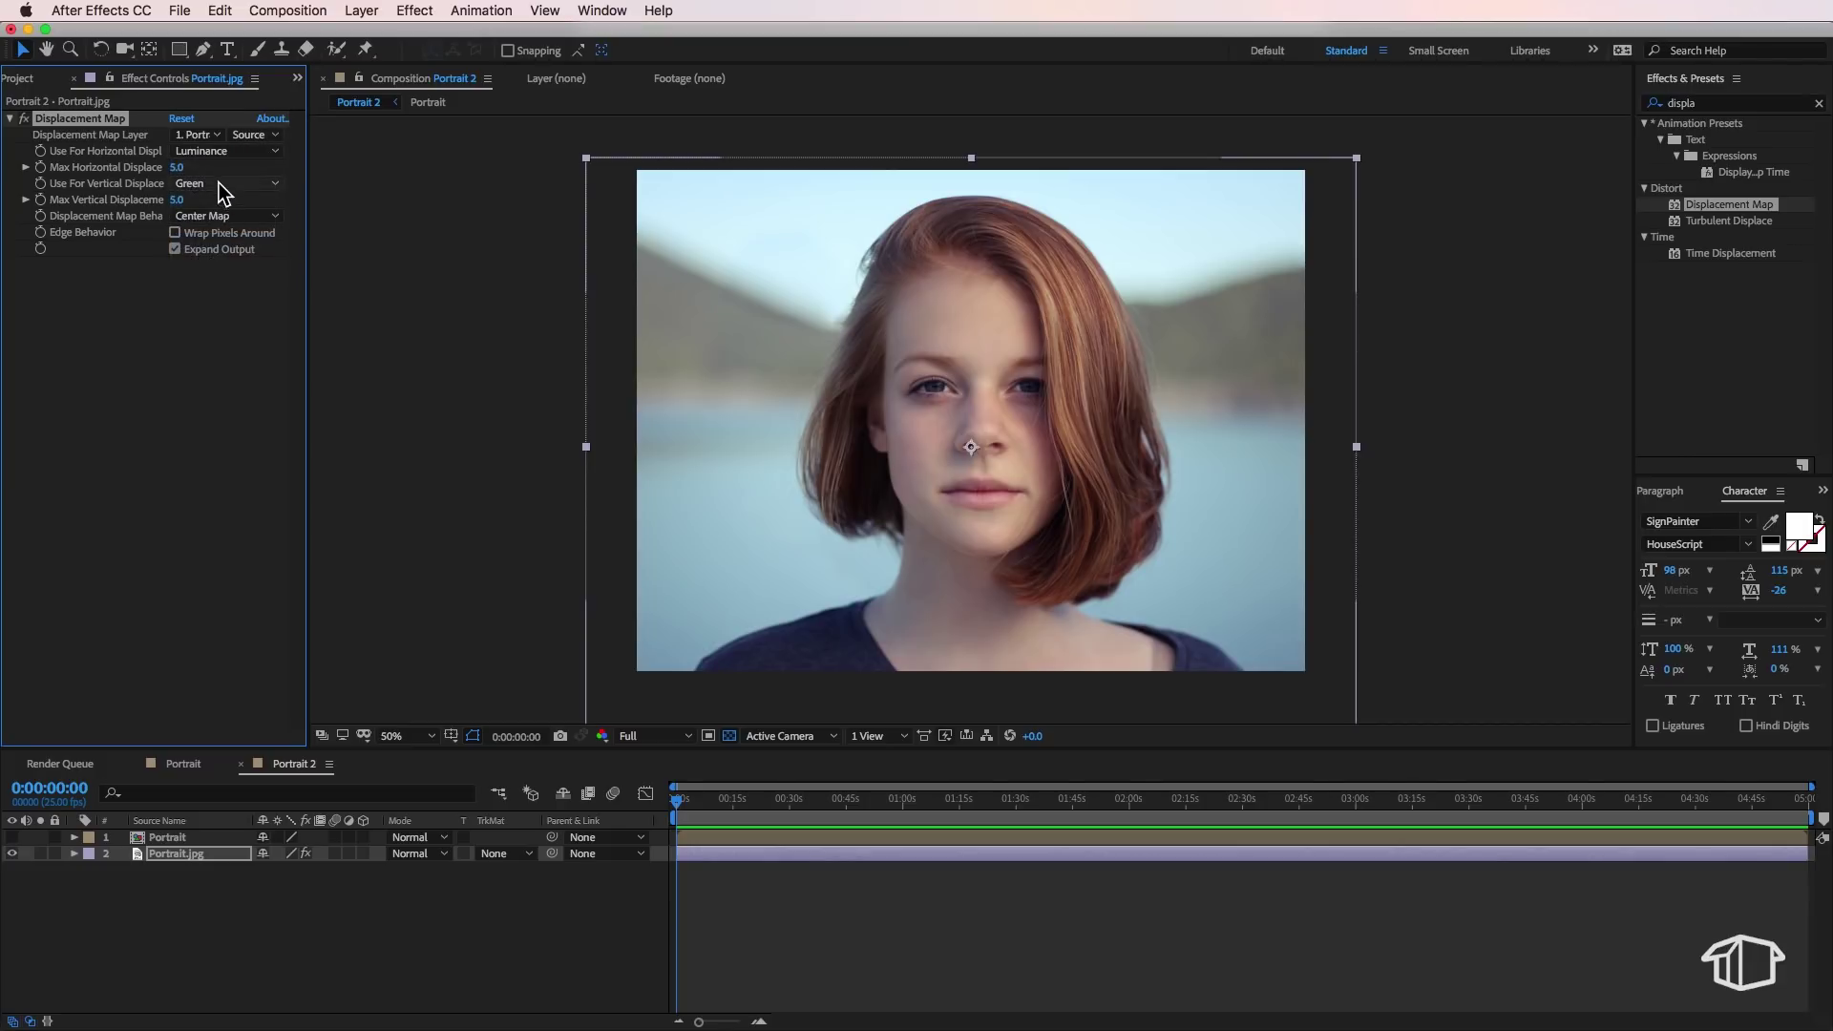
{"action": "left_click", "coordinate": [220, 183]}
{"action": "left_click", "coordinate": [233, 275]}
{"action": "mouse_move", "coordinate": [177, 199]}
{"action": "left_mouse_down"}
{"action": "mouse_move", "coordinate": [151, 168]}
{"action": "mouse_move", "coordinate": [176, 169]}
{"action": "mouse_move", "coordinate": [204, 222]}
{"action": "mouse_move", "coordinate": [178, 168]}
{"action": "mouse_move", "coordinate": [193, 169]}
{"action": "left_mouse_up"}
{"action": "left_click", "coordinate": [456, 412]}
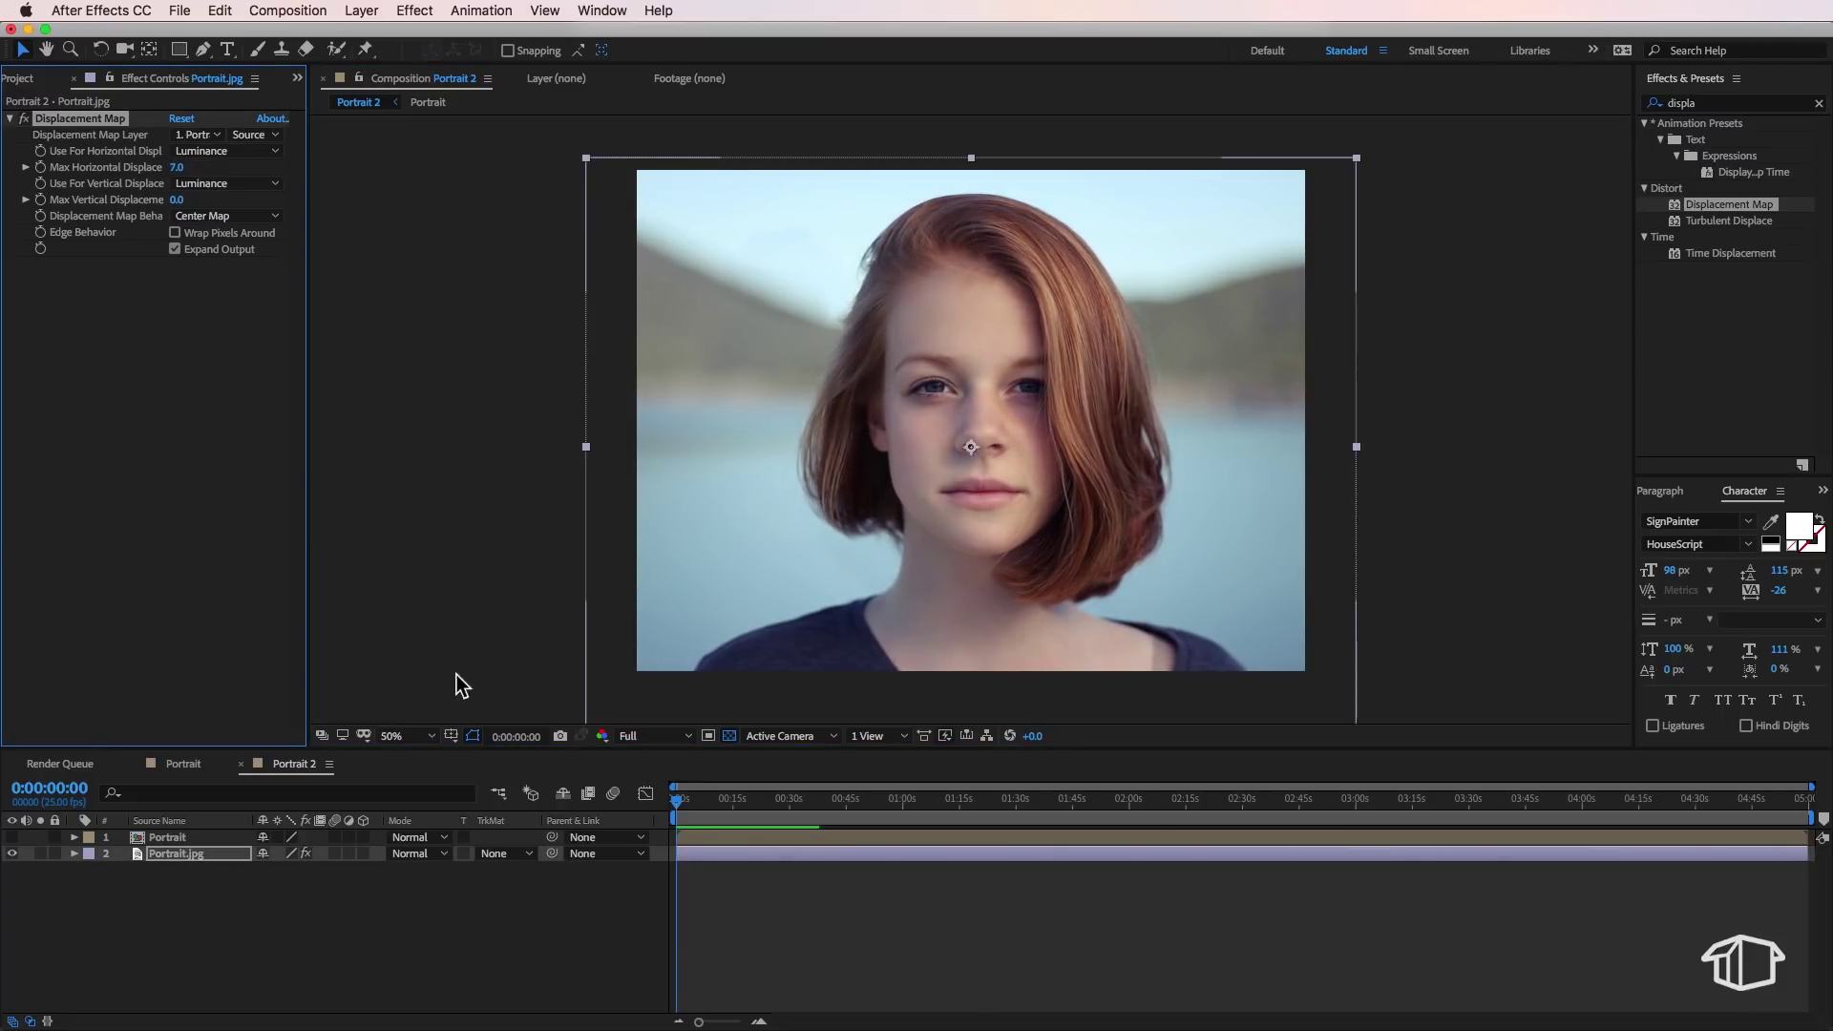
Keyframe displacement from -17/-16 at the start to 27/19 at 0:00:05:03, ending the work area there
{"action": "left_click", "coordinate": [470, 739]}
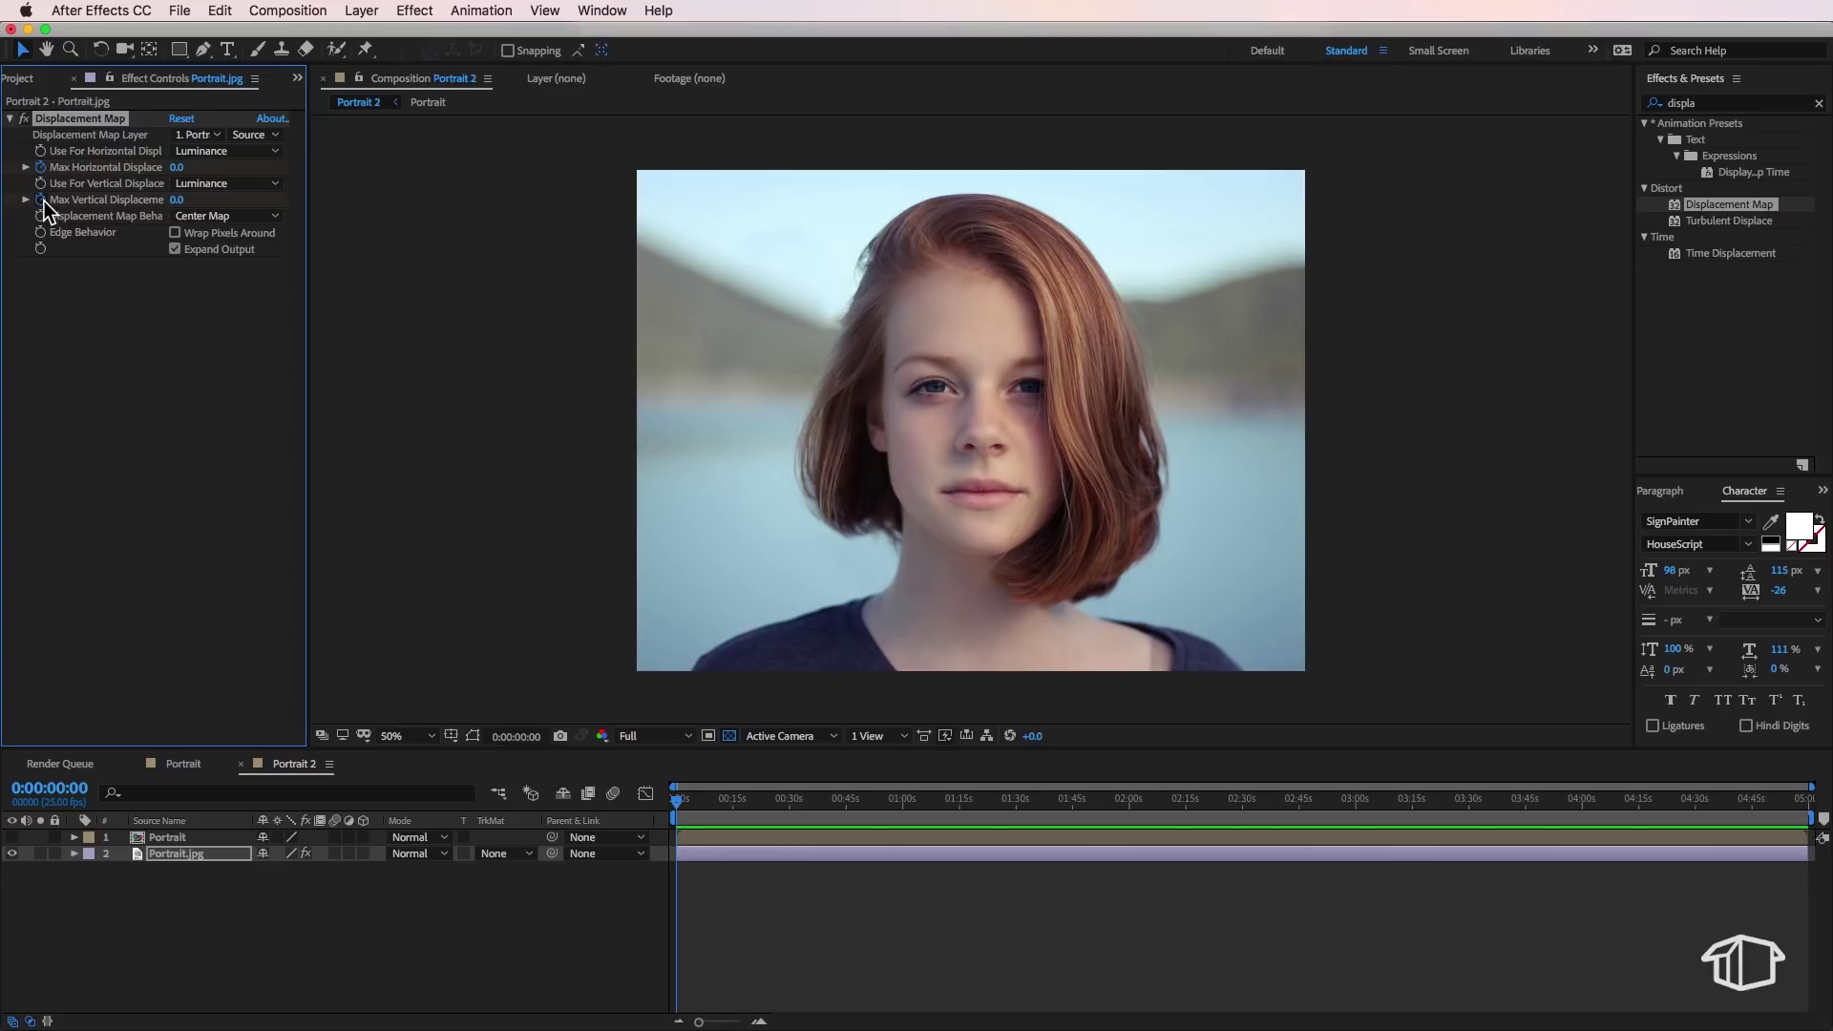
{"action": "left_click_drag", "start_coordinate": [176, 167], "coordinate": [172, 206]}
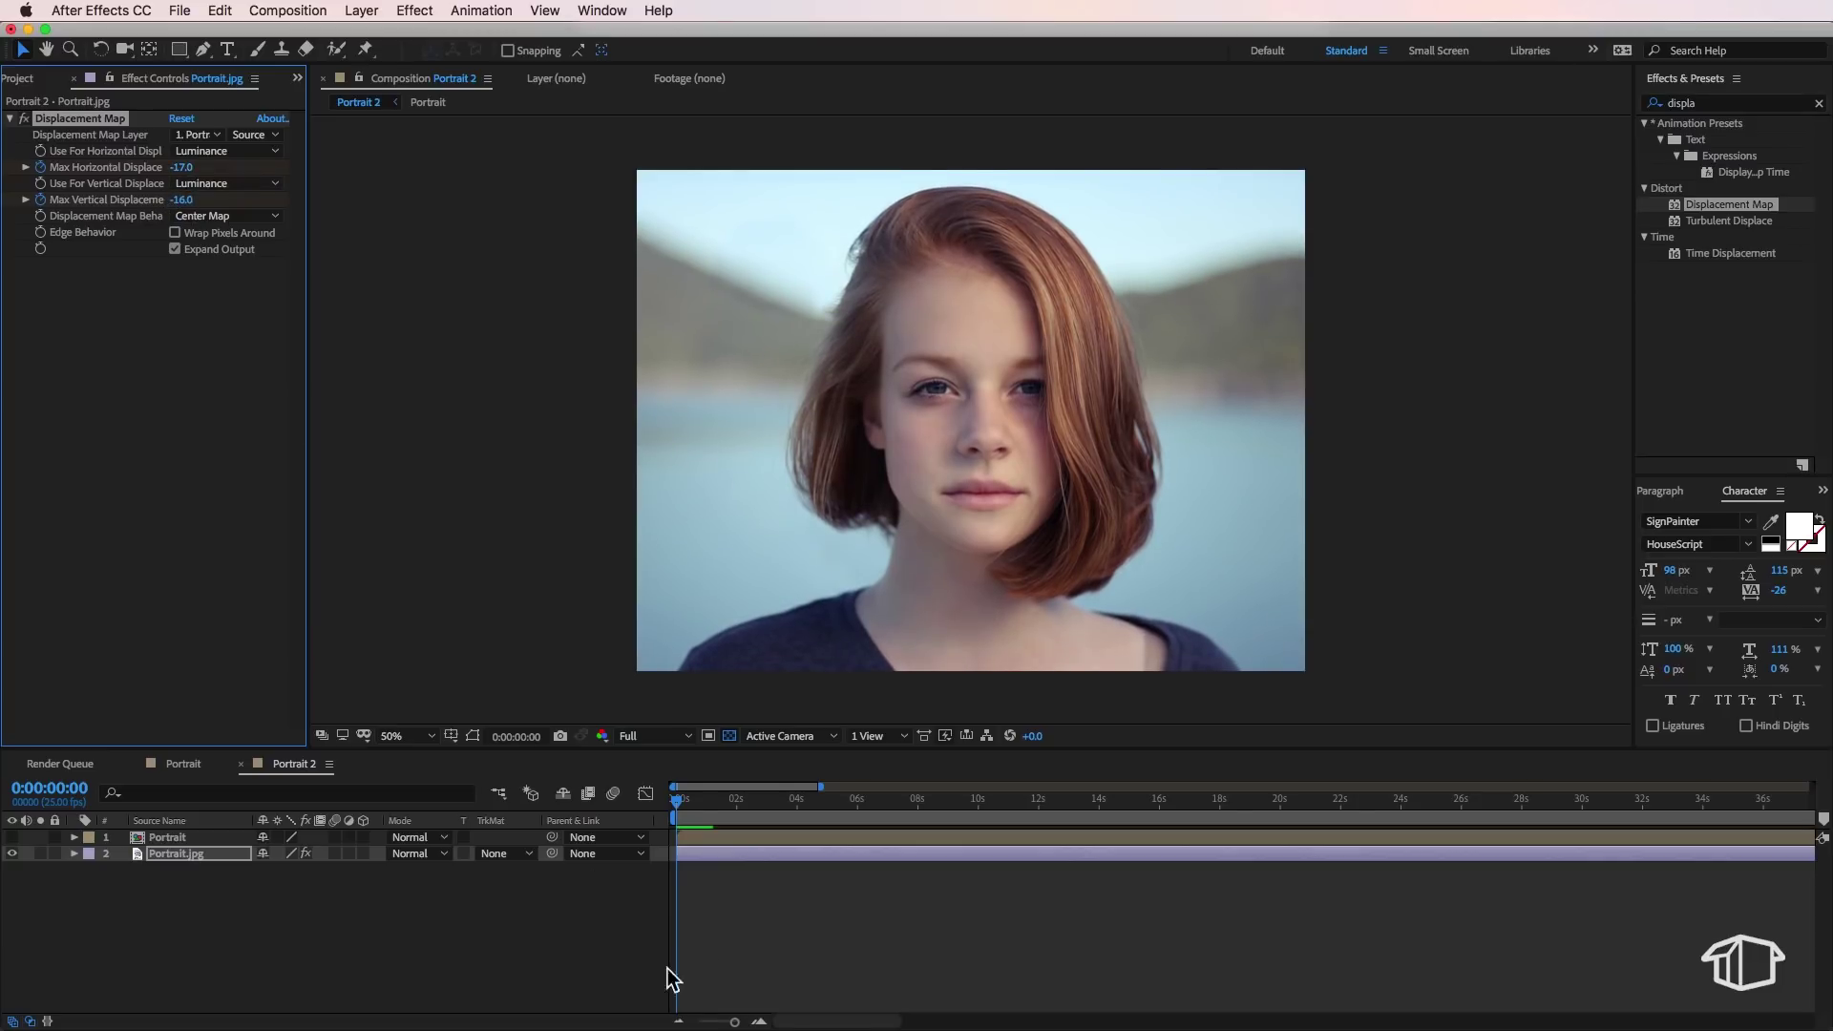
{"action": "left_click_drag", "start_coordinate": [679, 809], "coordinate": [834, 816]}
{"action": "key", "text": "n"}
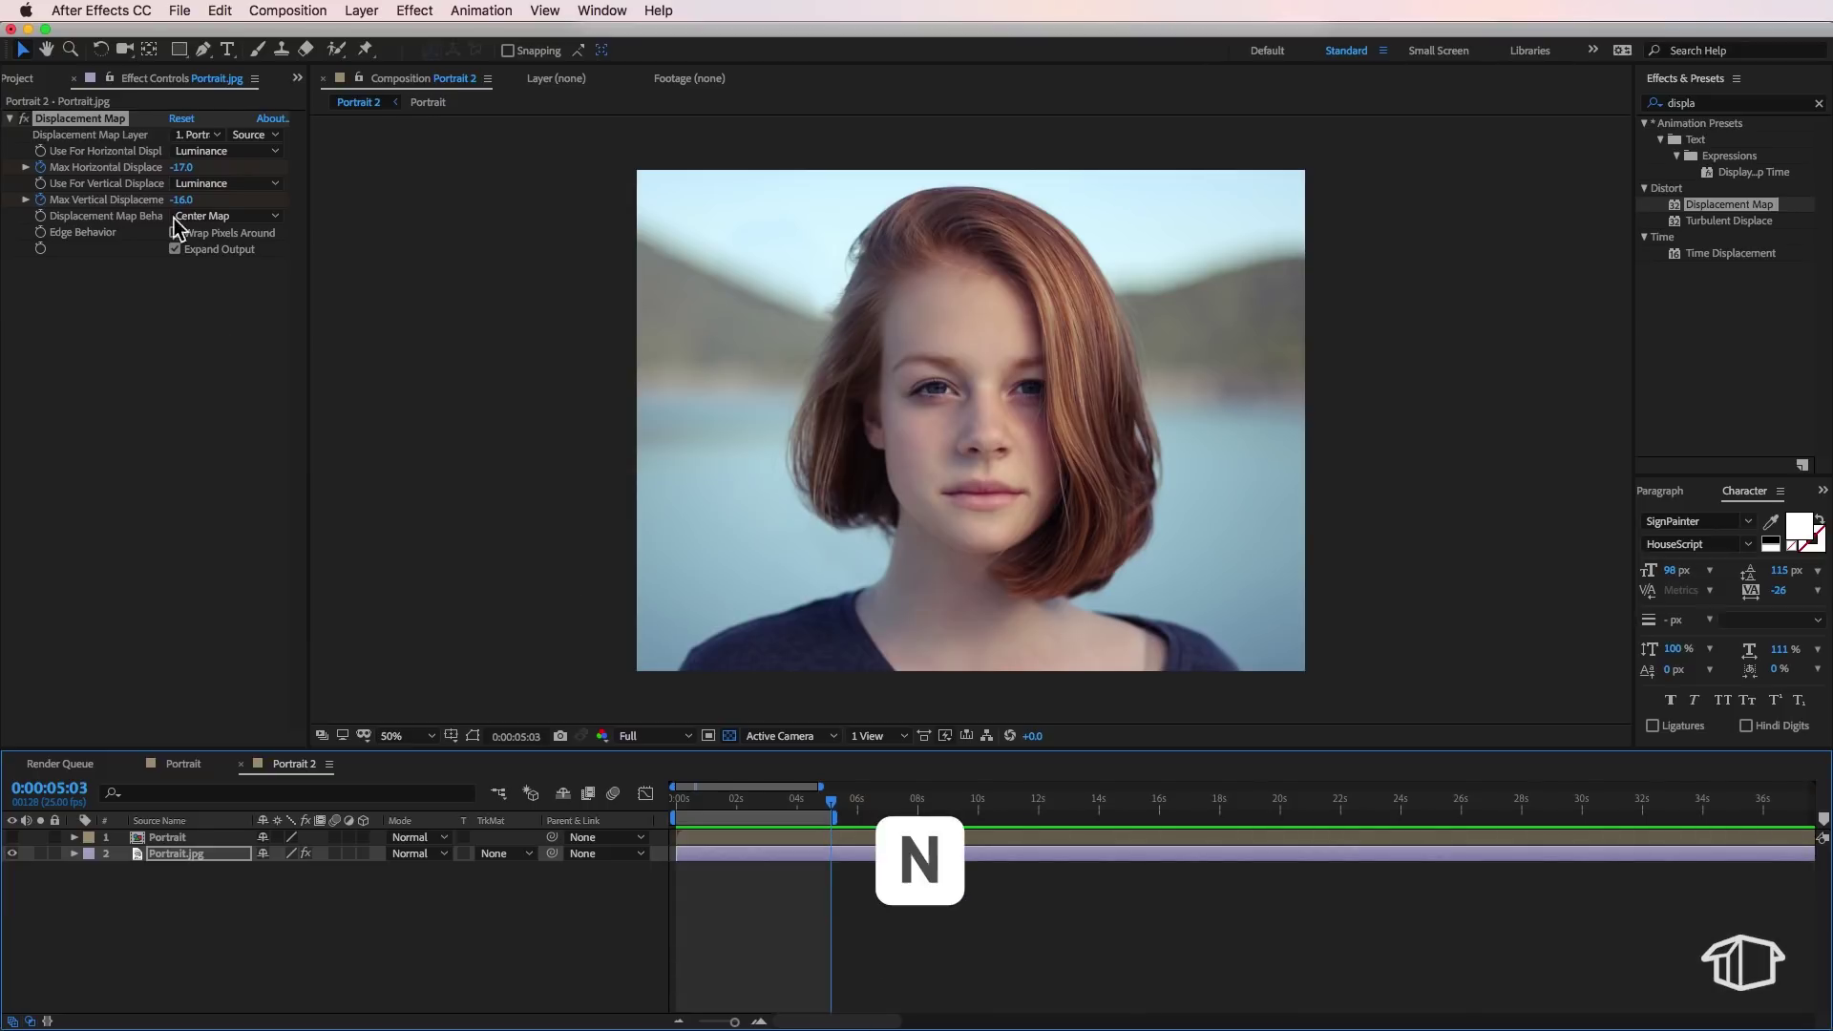
{"action": "left_click_drag", "start_coordinate": [184, 170], "coordinate": [223, 206]}
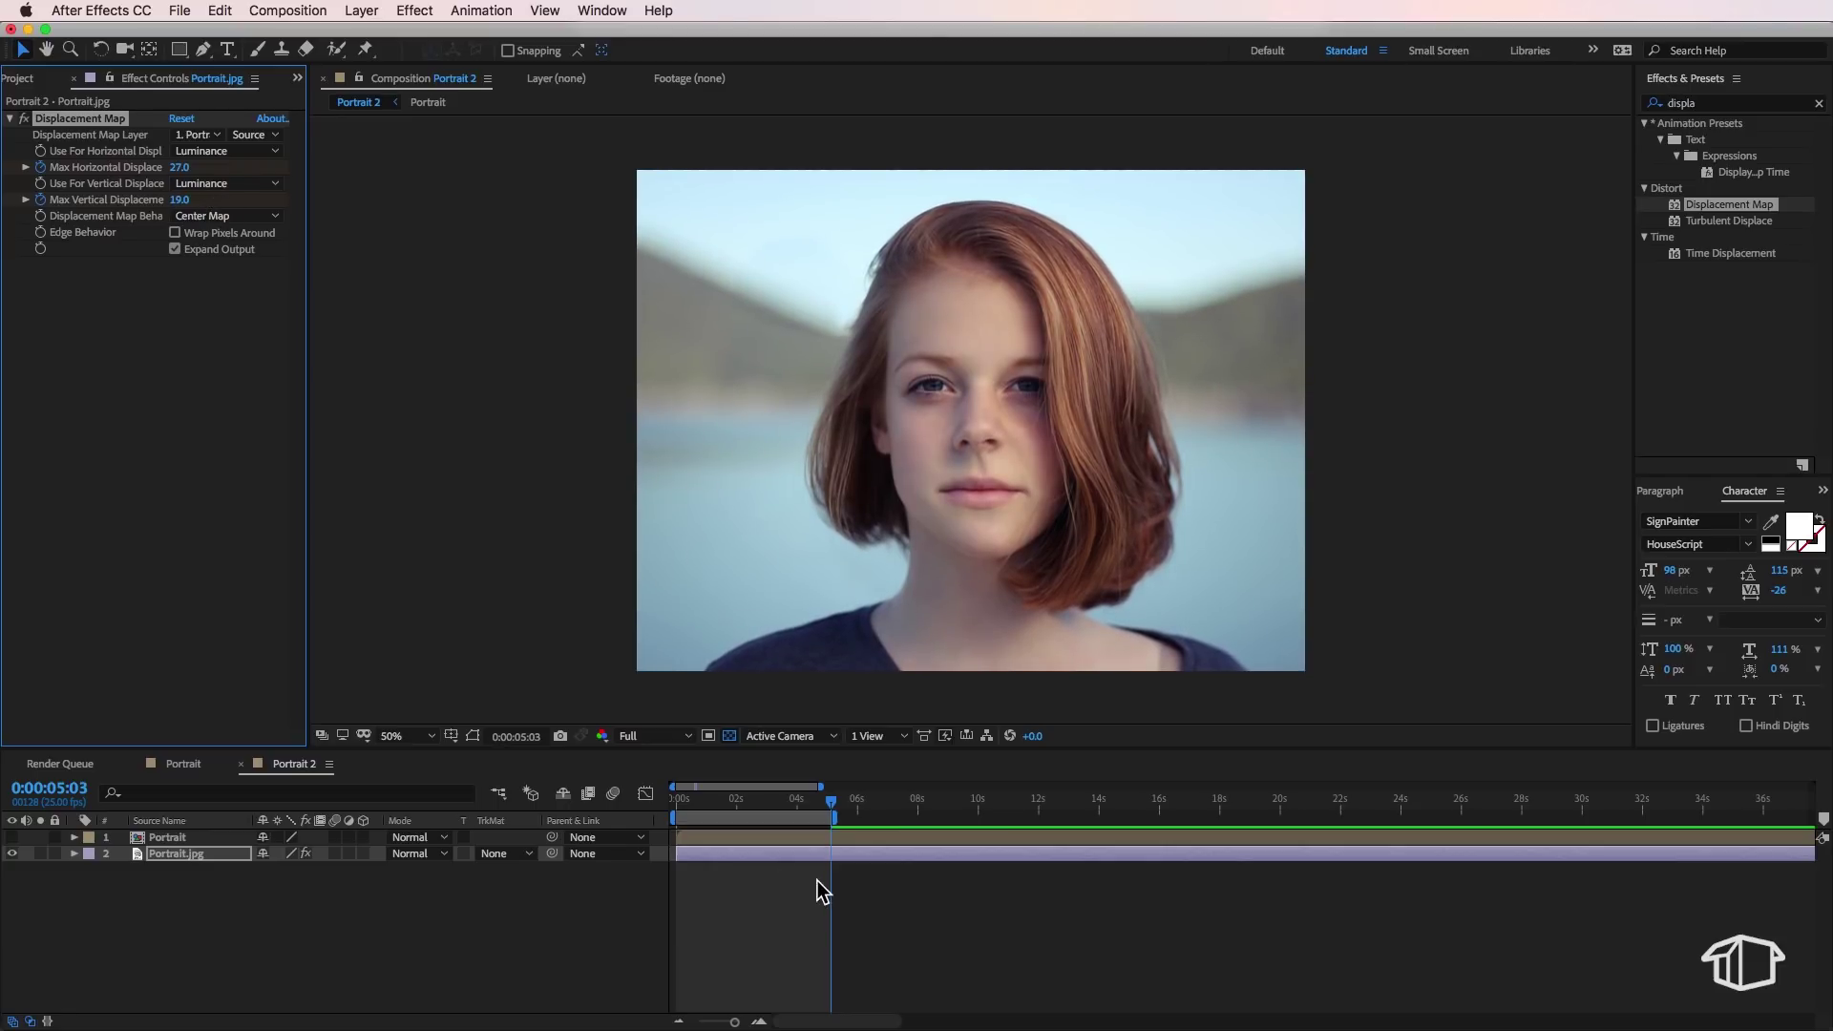